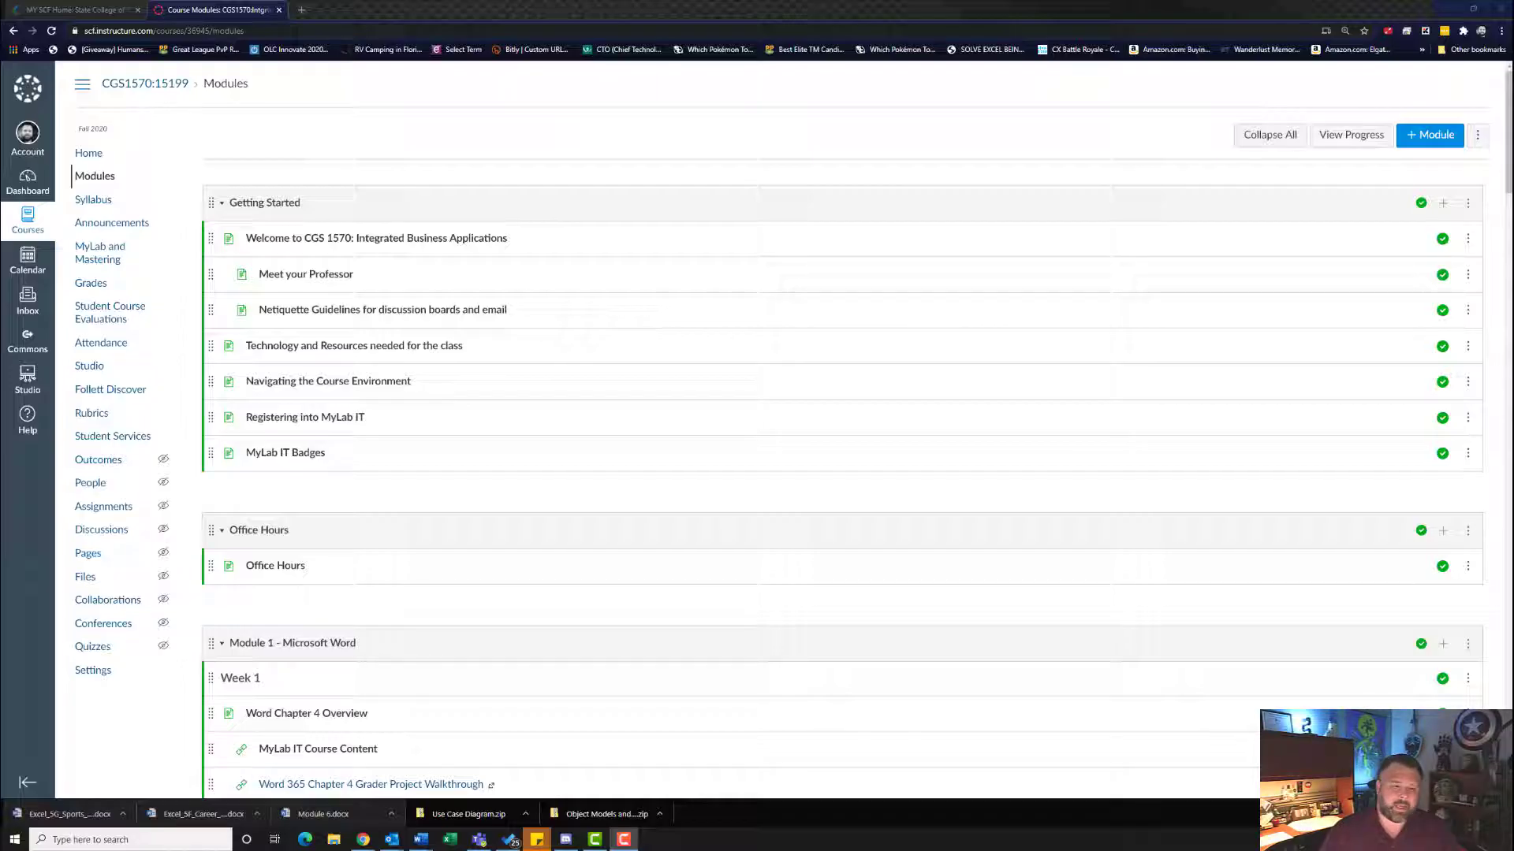
Step: Open the Excel 5F Career Programs (Homework) assignment from the Week 7 MyLab IT content, Excel Chapter 5
scroll(483, 526, "down", 20)
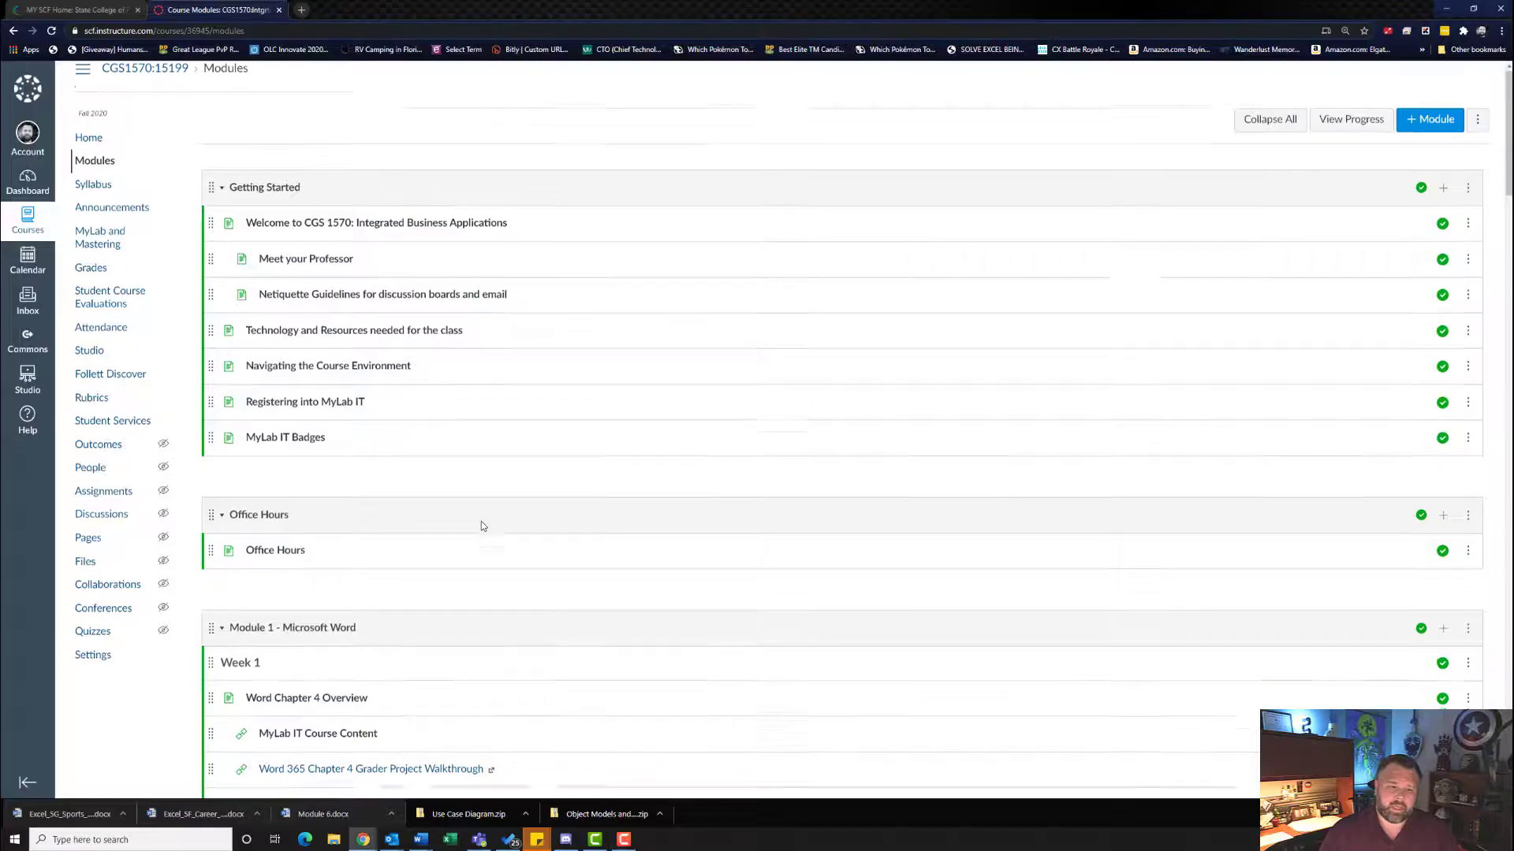
scroll(329, 414, "down", 11)
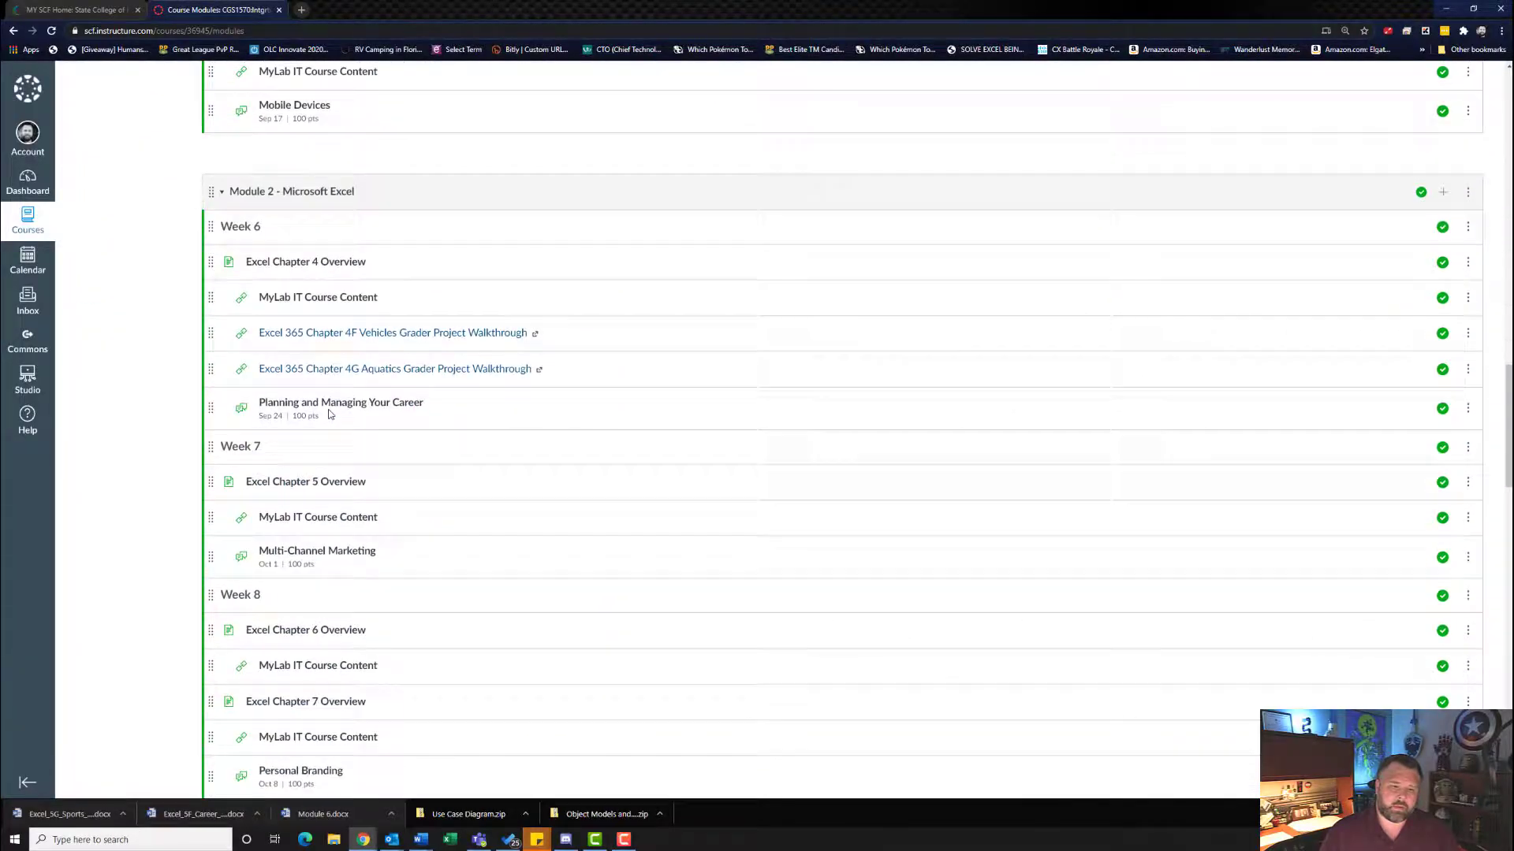
scroll(304, 159, "up", 2)
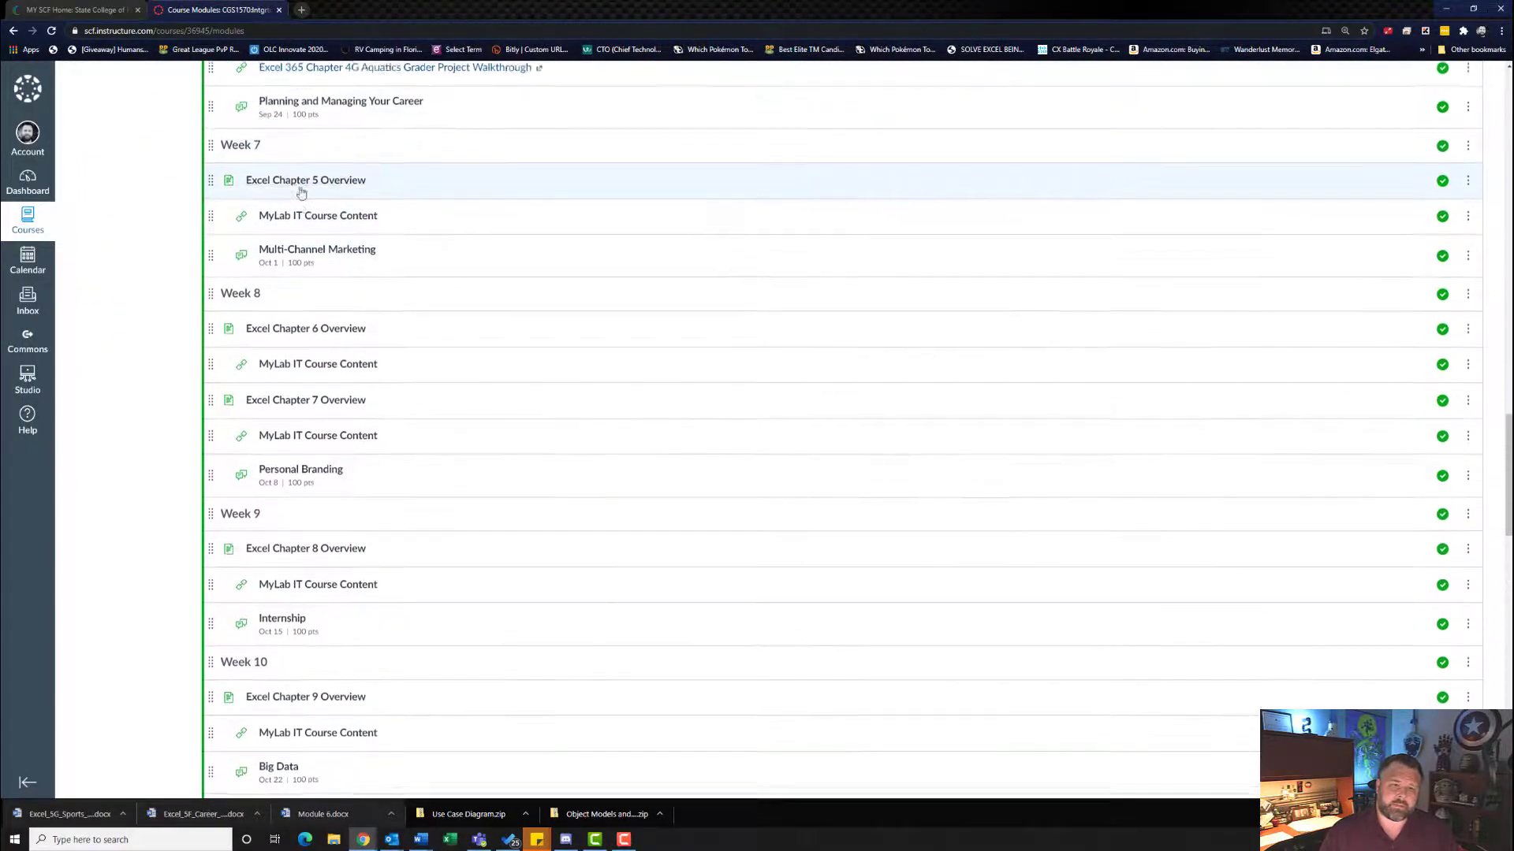
left_click(307, 219)
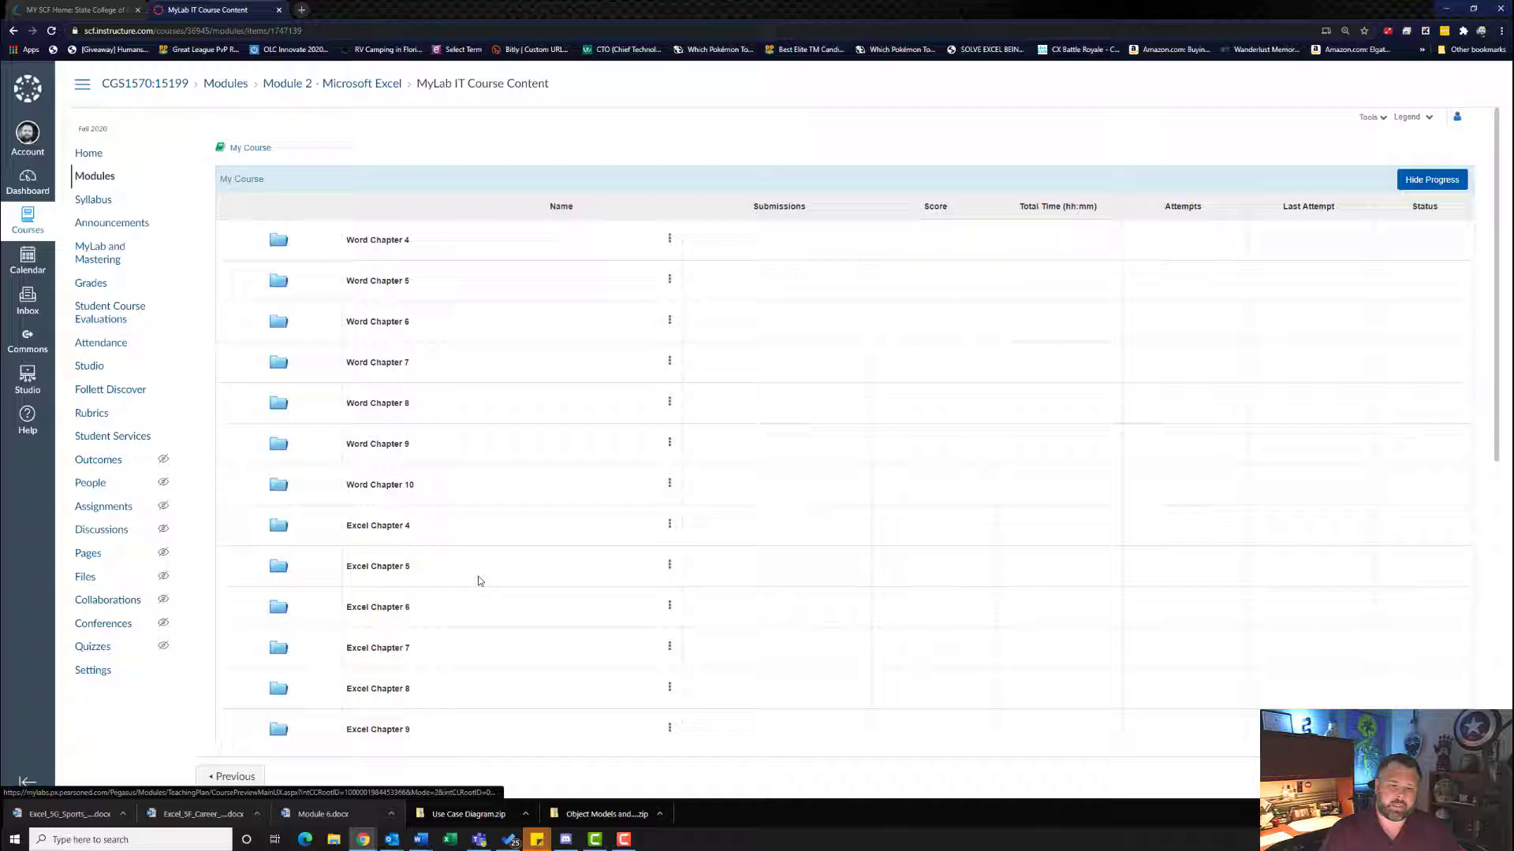
scroll(516, 575, "down", 2)
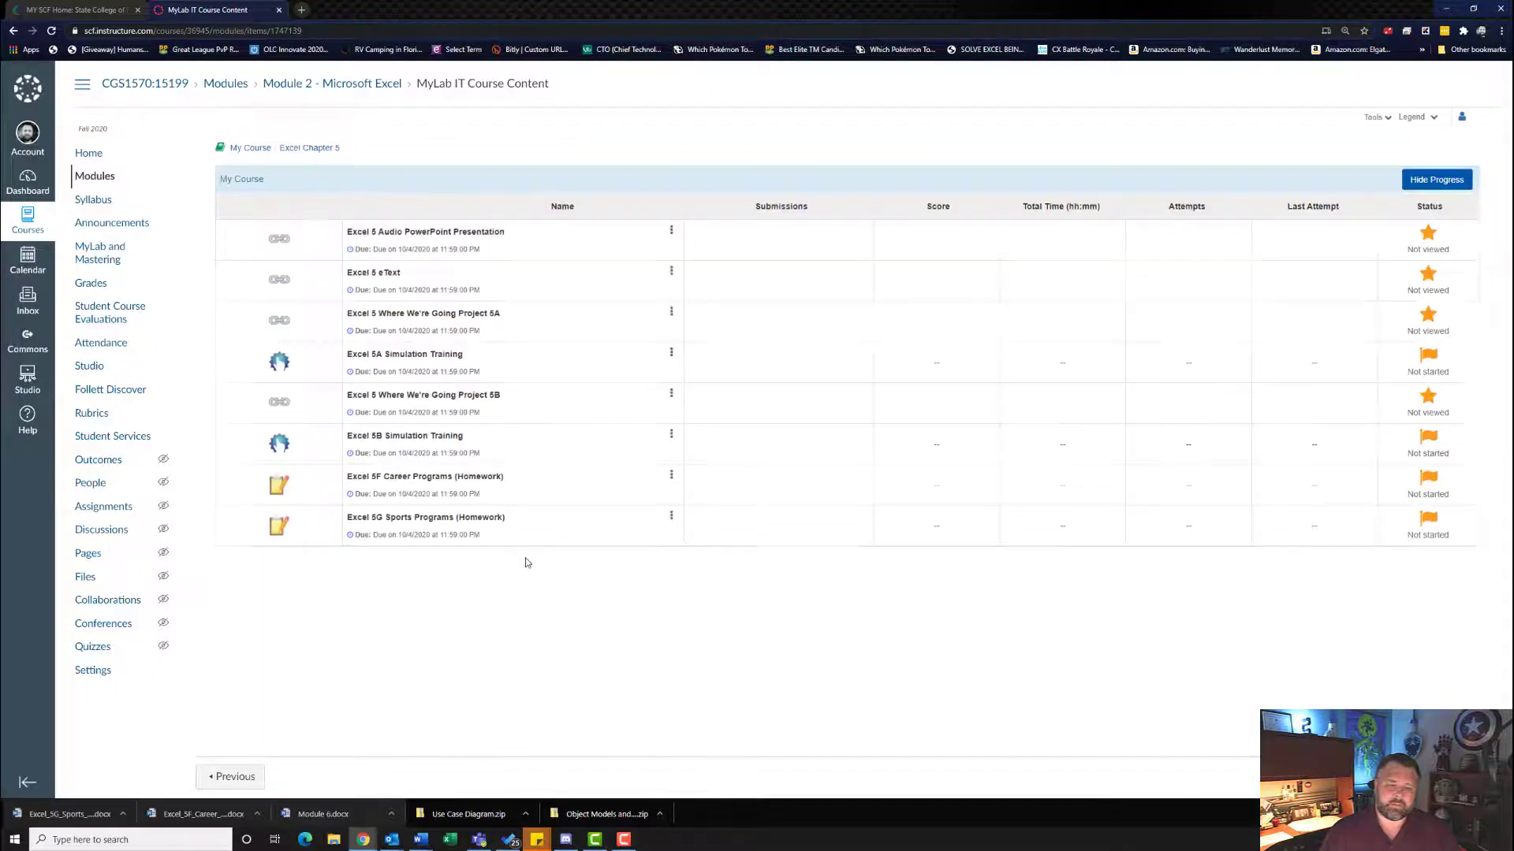
left_click(416, 478)
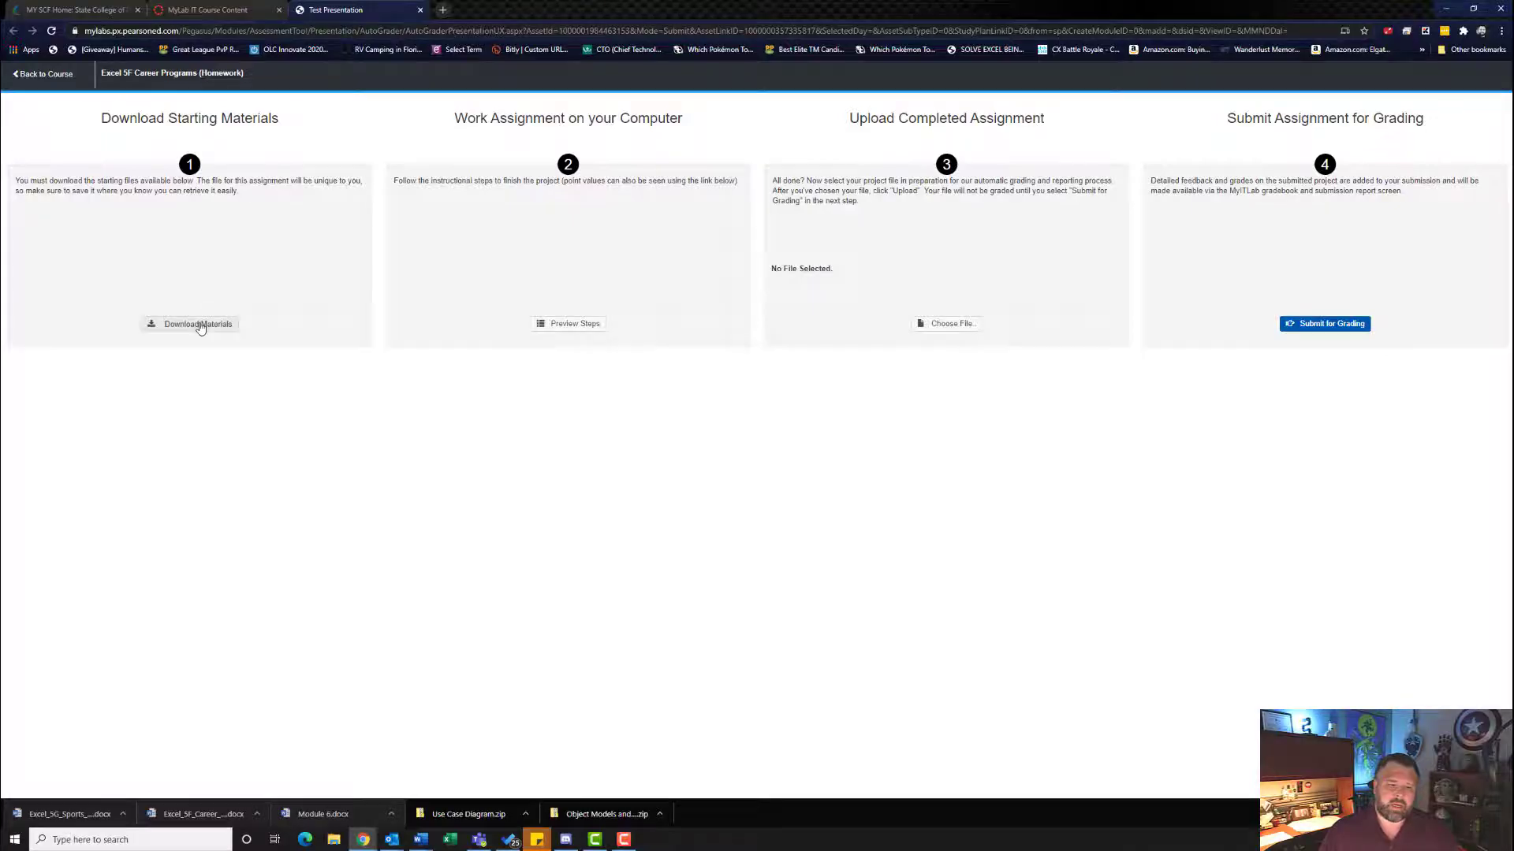
Step: Download the instructions, student workbook and final result image, then open _Student_Excel_5F_Career_Programs.xlsx
left_click(193, 324)
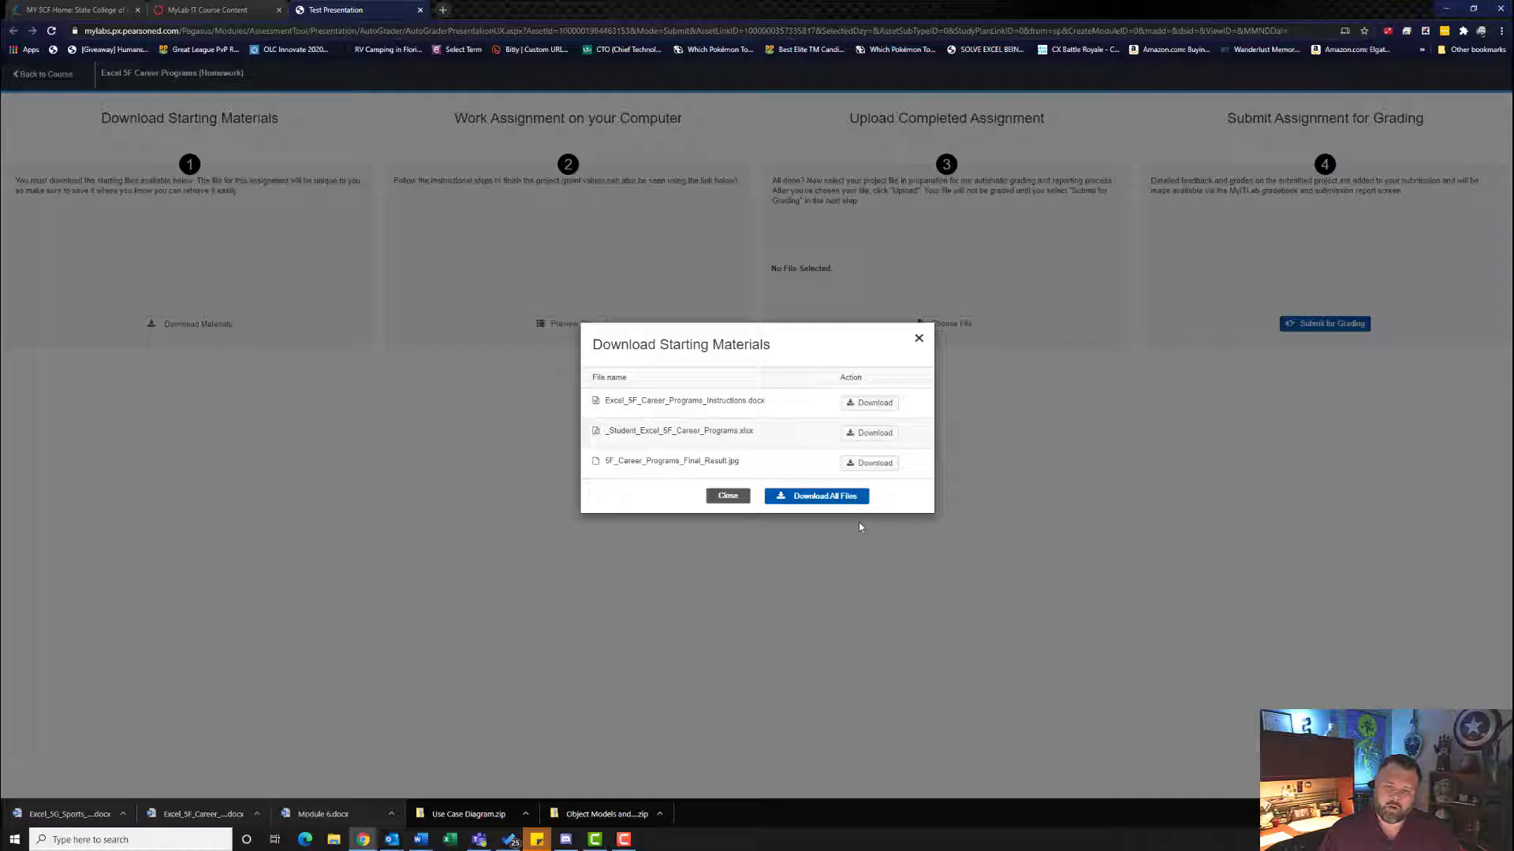
left_click(869, 403)
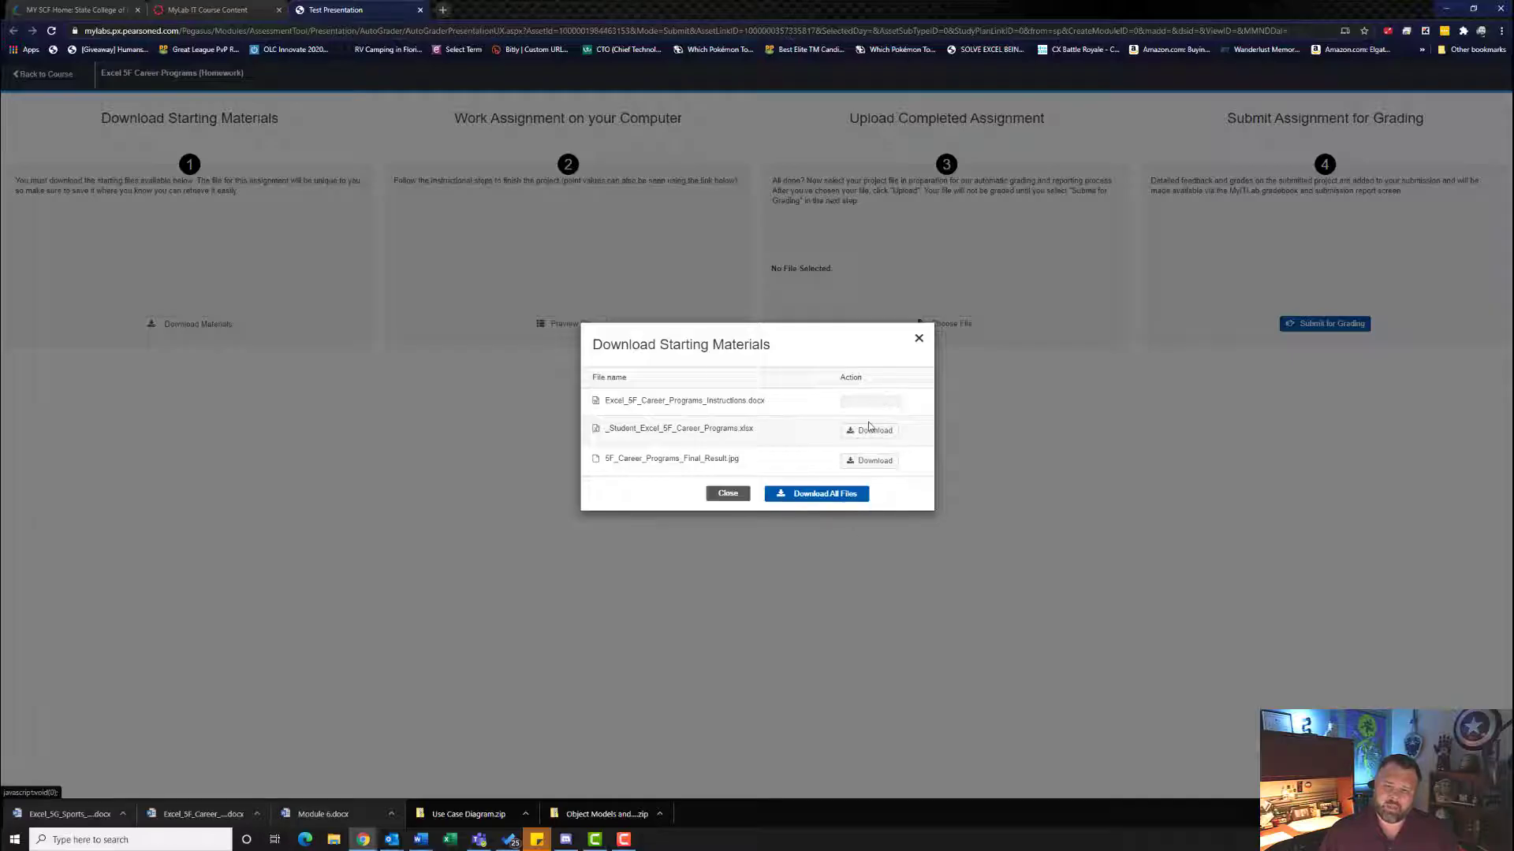
left_click(870, 430)
left_click(872, 458)
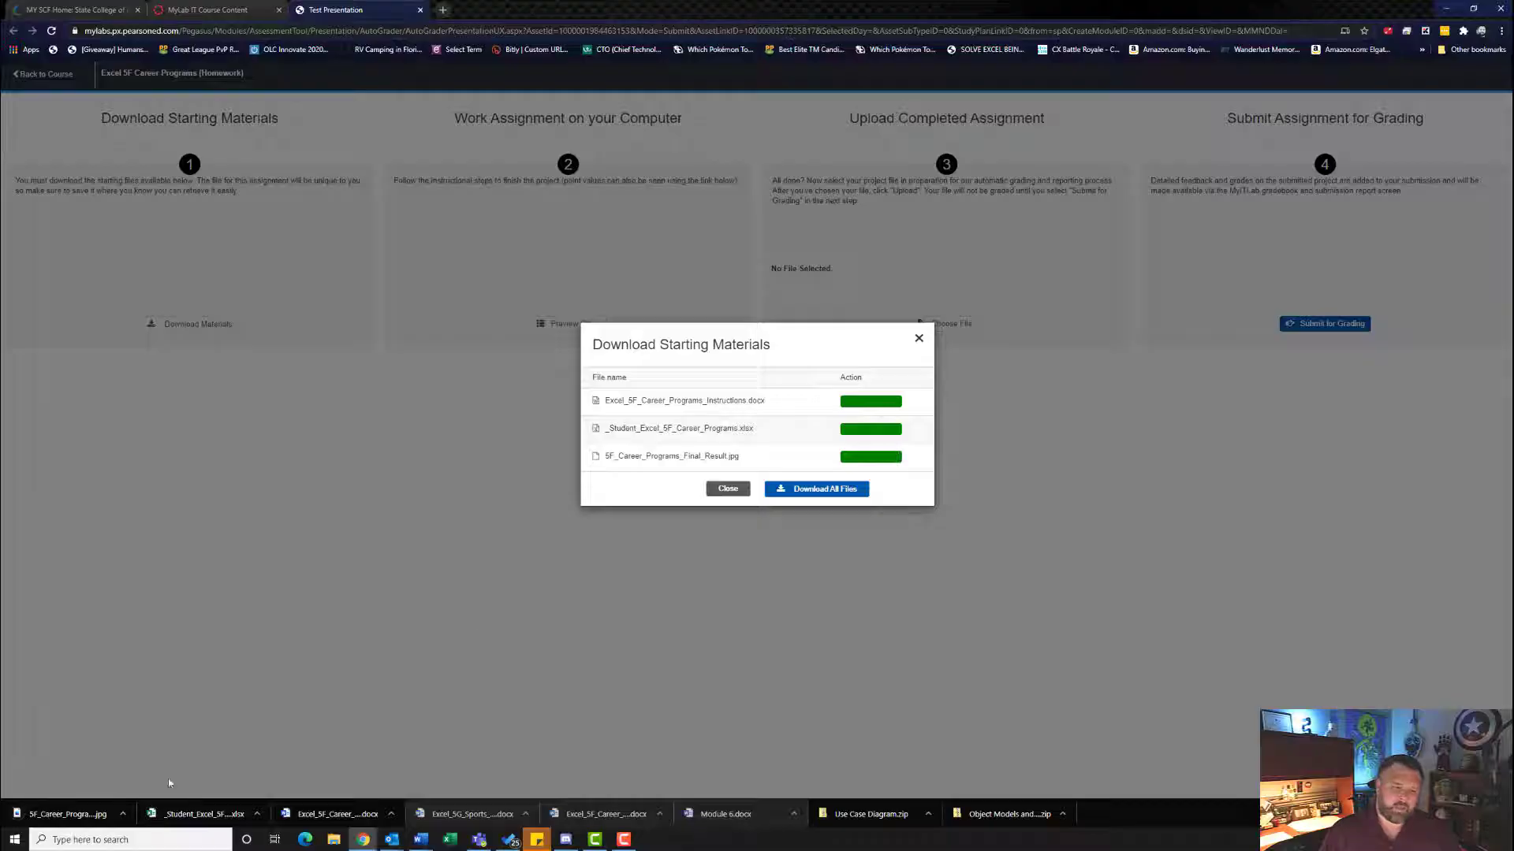
left_click(221, 814)
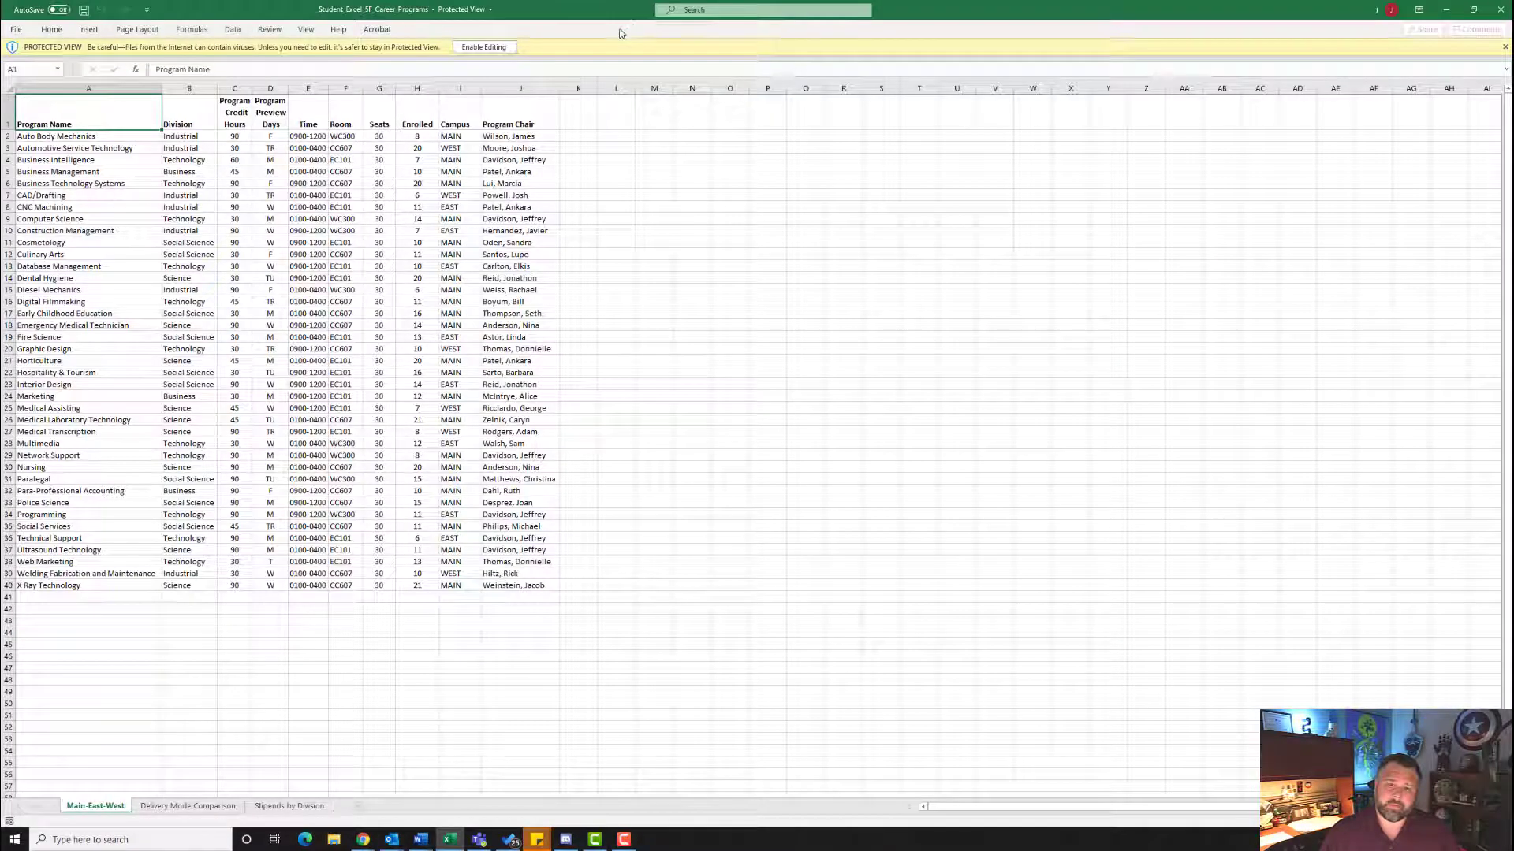
Step: Enable editing and convert the Main-East-West range A1:J40 into a table with headers
left_click(484, 49)
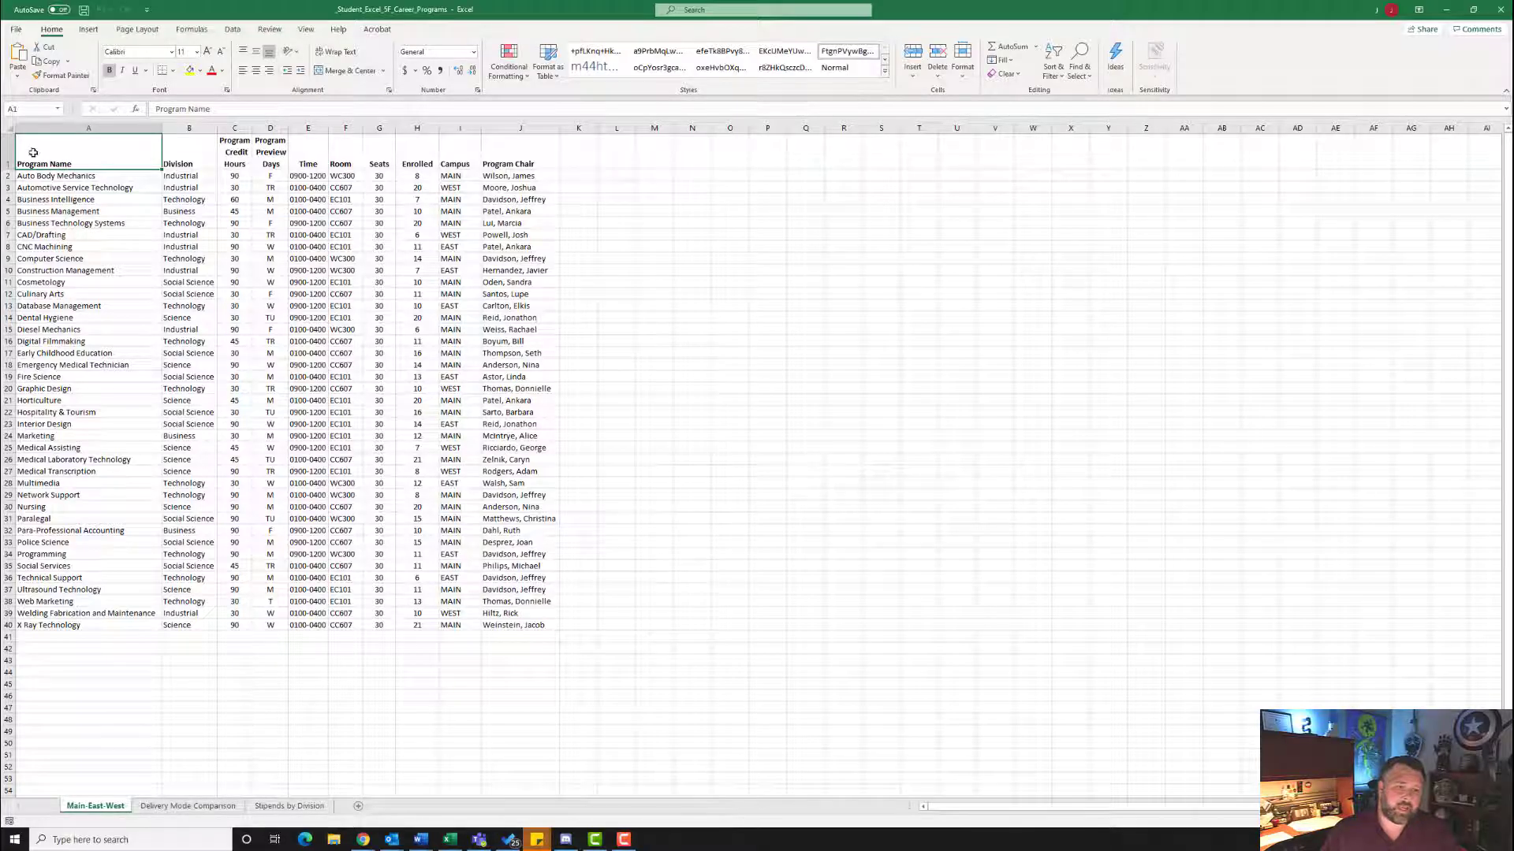
left_click_drag(49, 172, 496, 624)
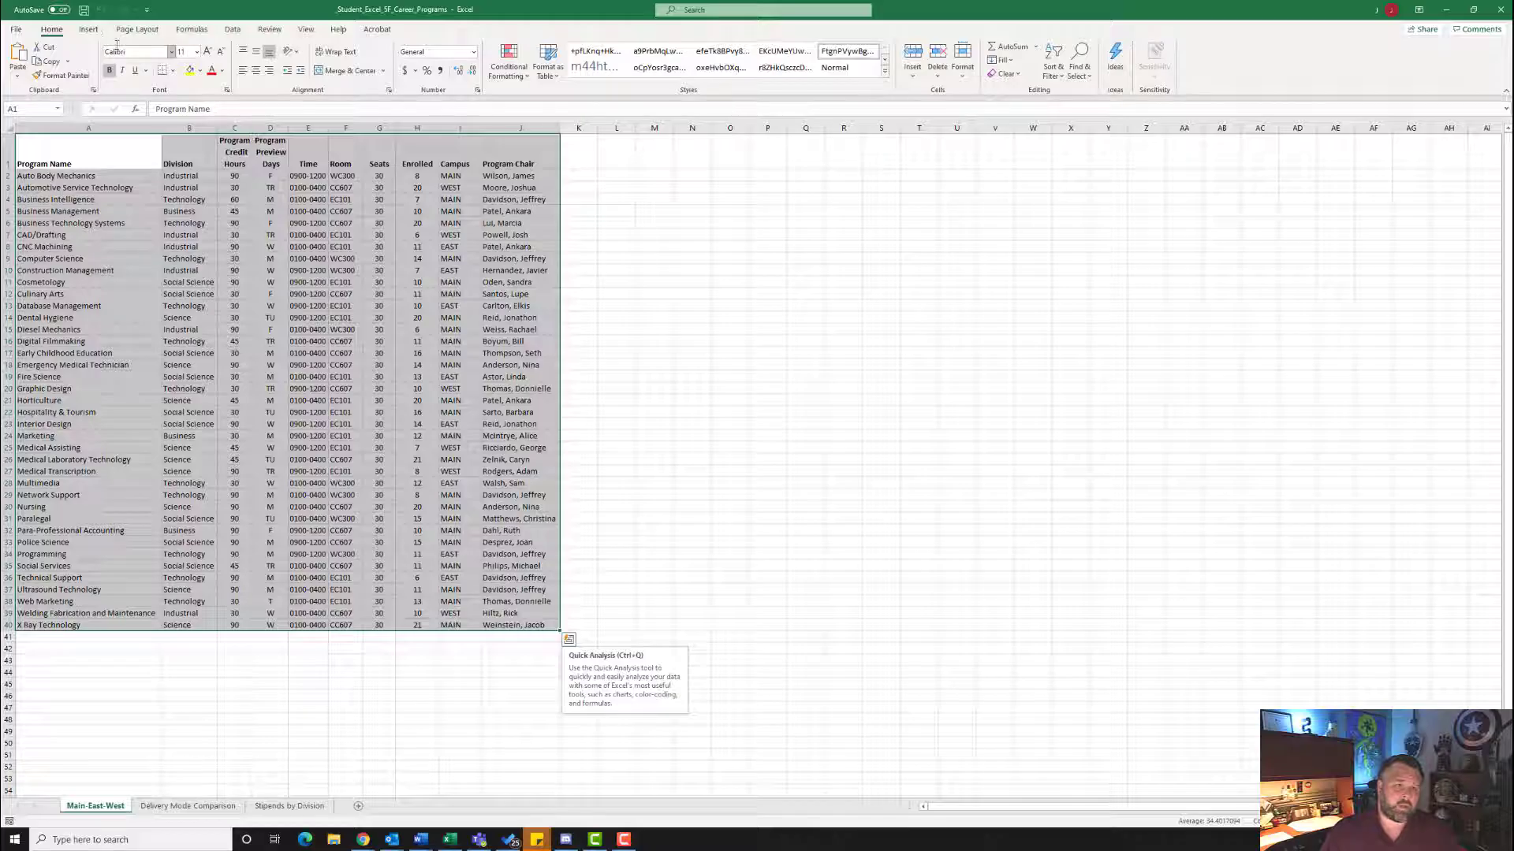
left_click(90, 29)
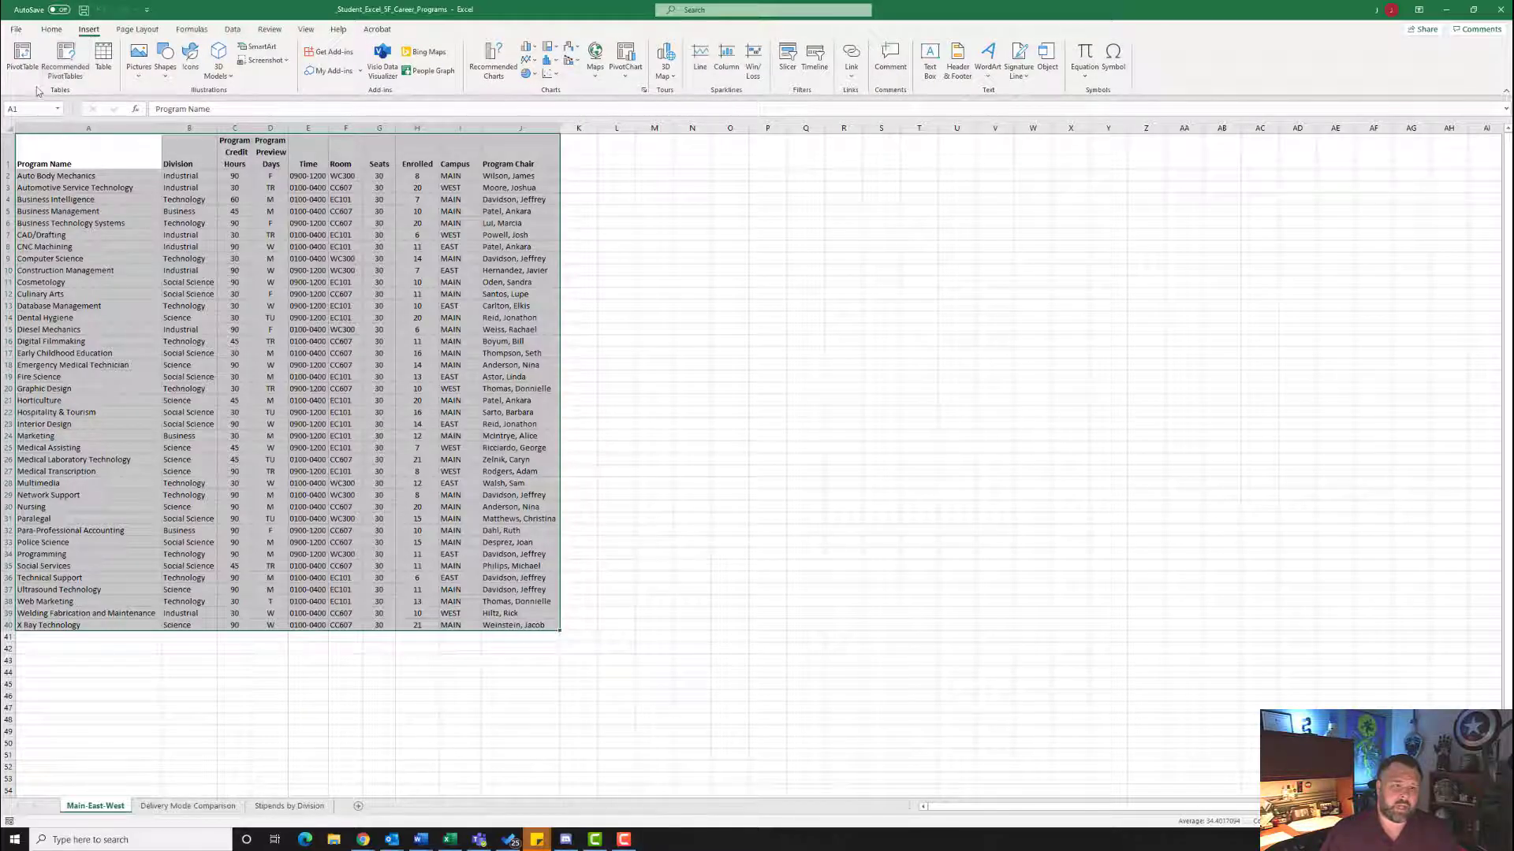
left_click(103, 62)
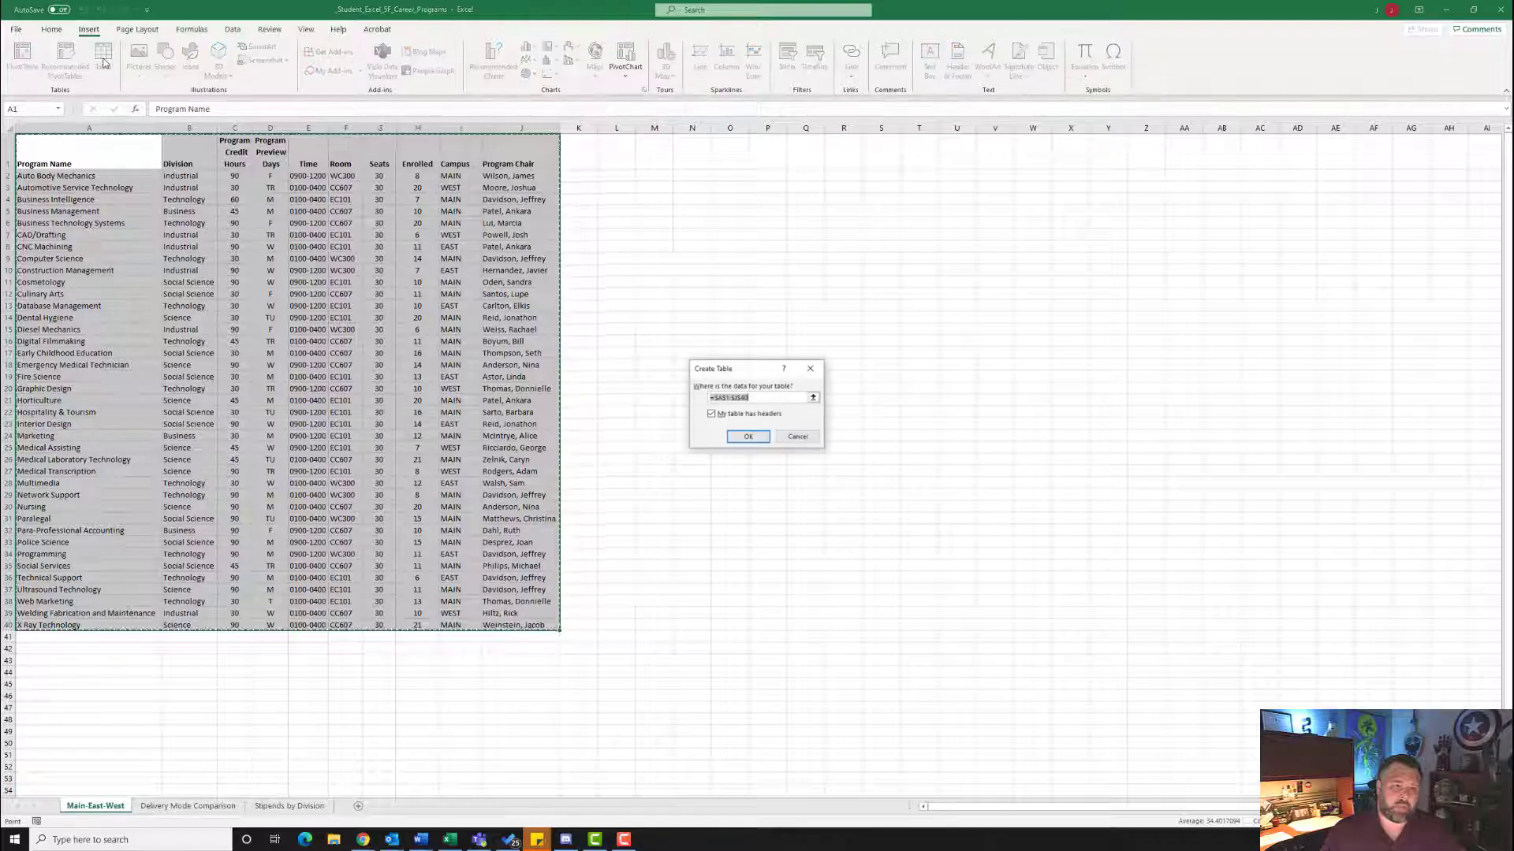
left_click(748, 439)
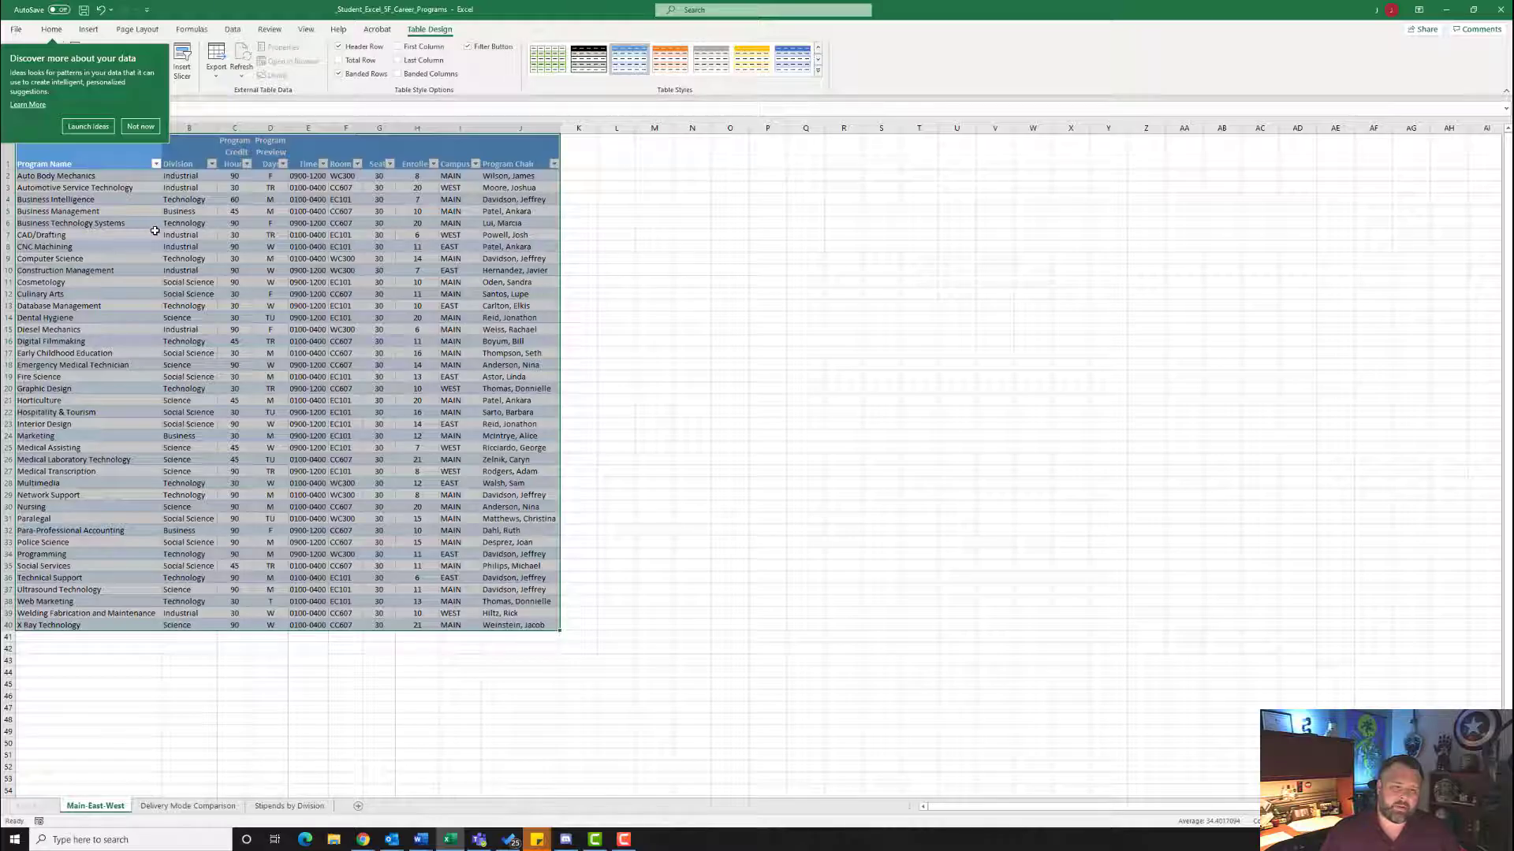
Step: Dismiss the Ideas pane and apply Table Style Light 21 to the program table
left_click(129, 131)
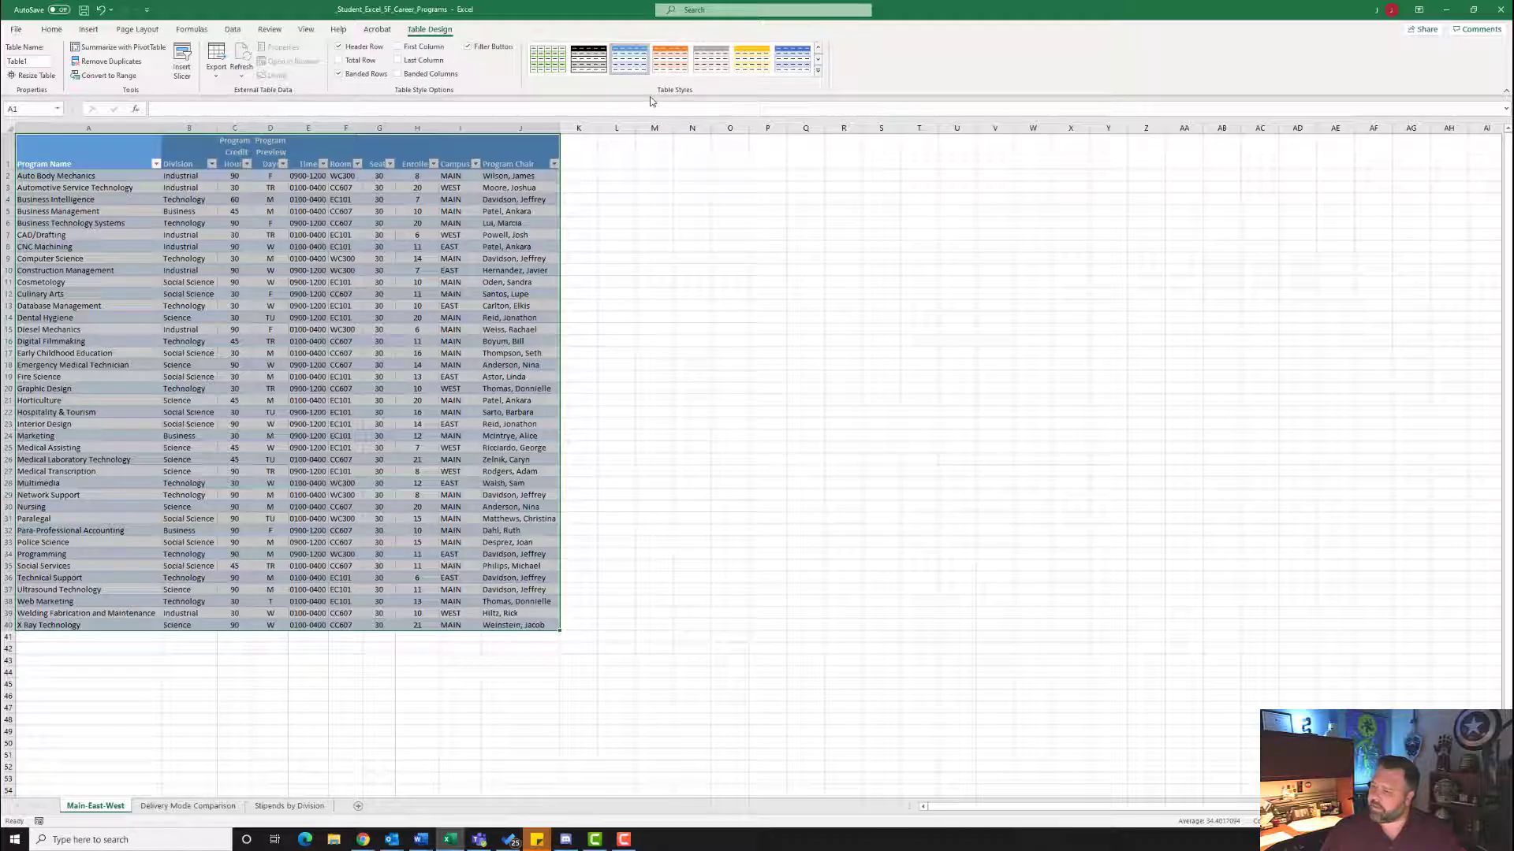
left_click(820, 74)
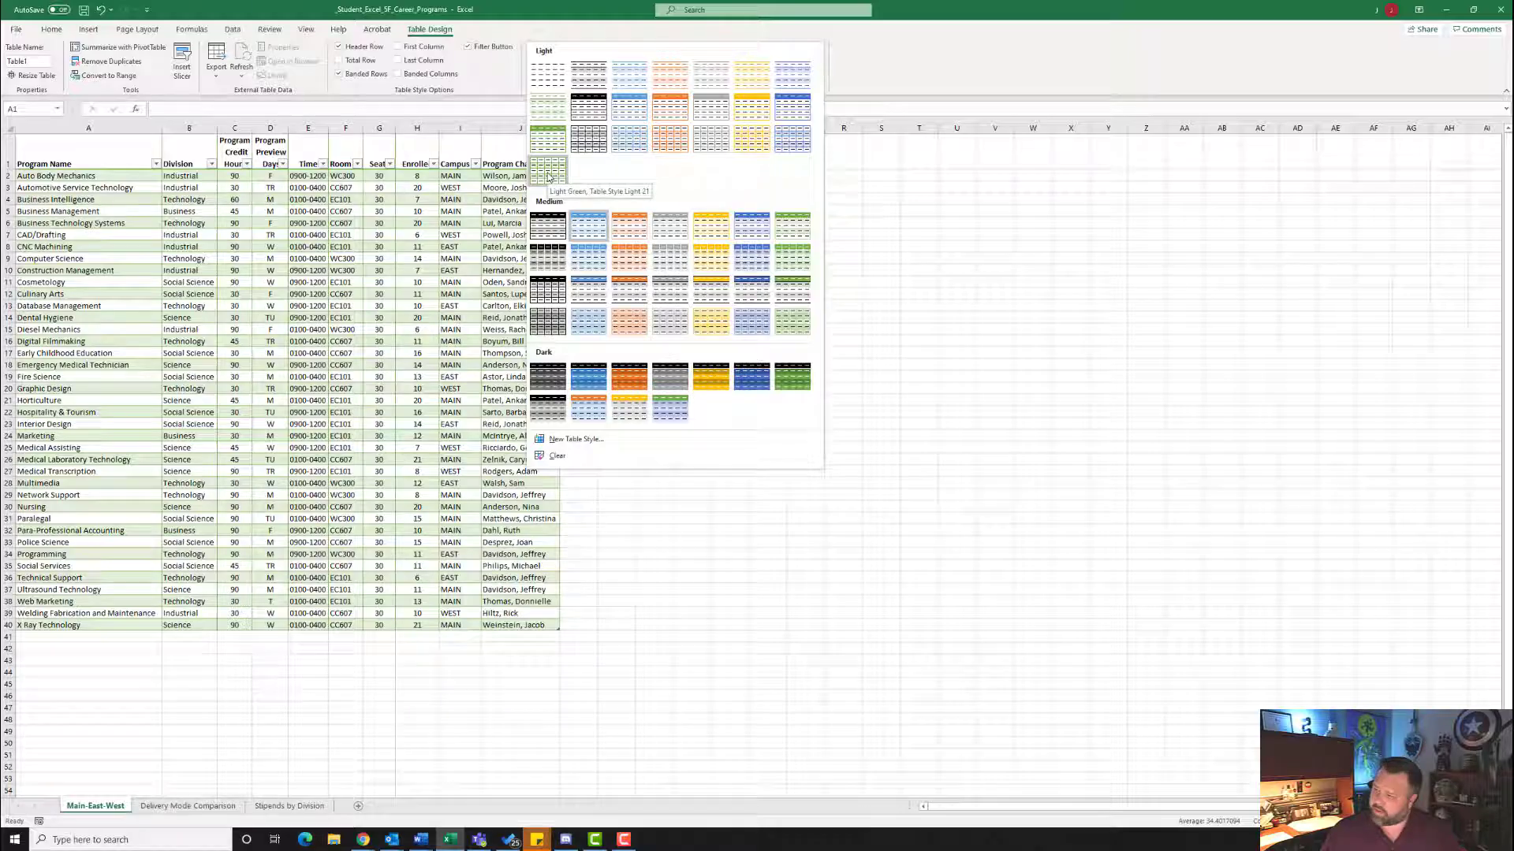
left_click(548, 176)
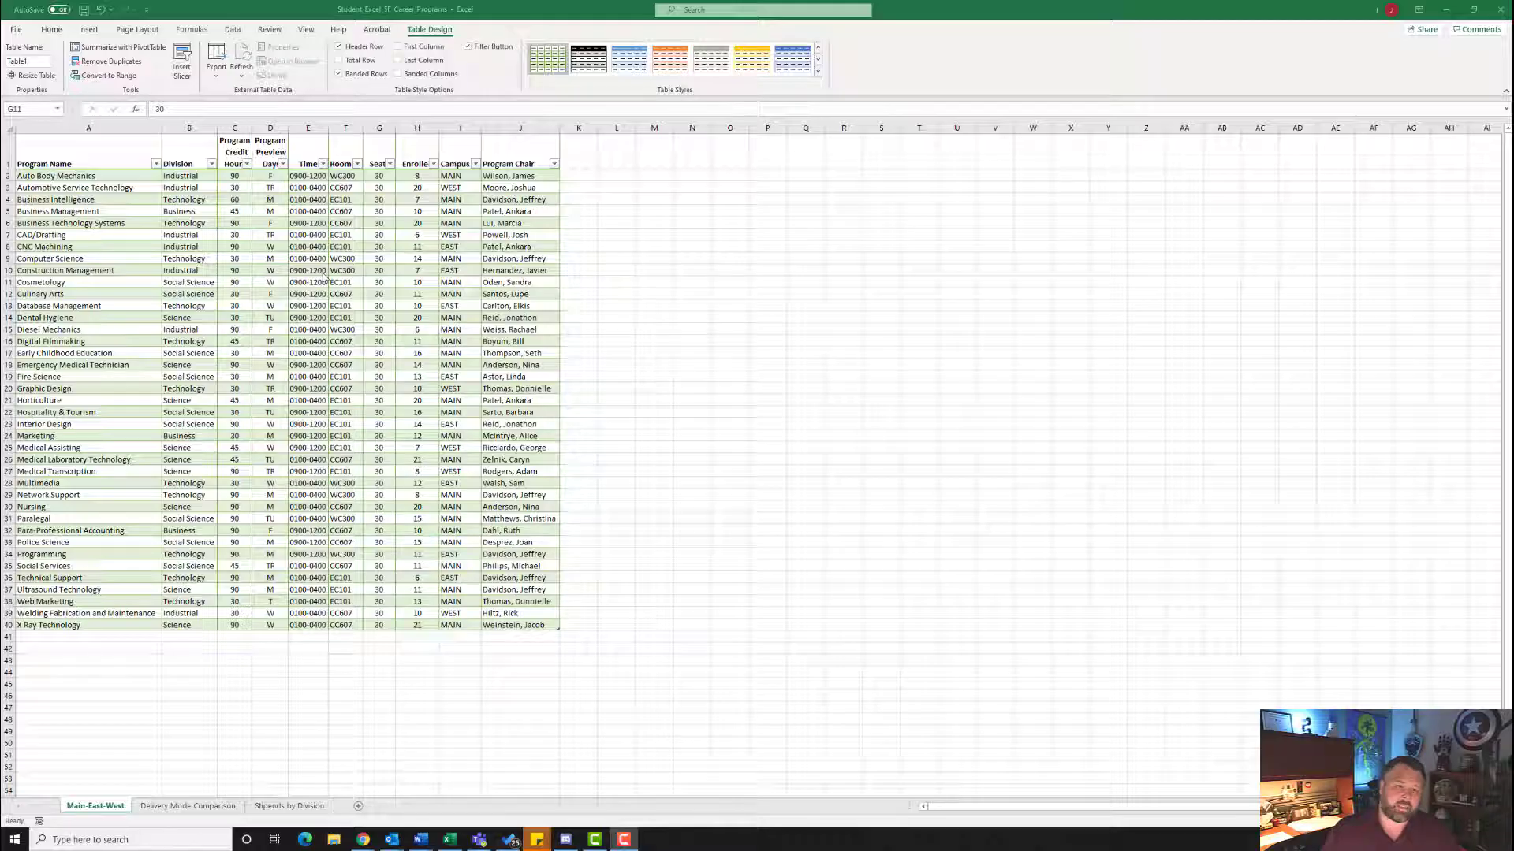
Step: Start a Custom Sort on Campus by cell values and choose Custom List for its order
key("alt+Tab")
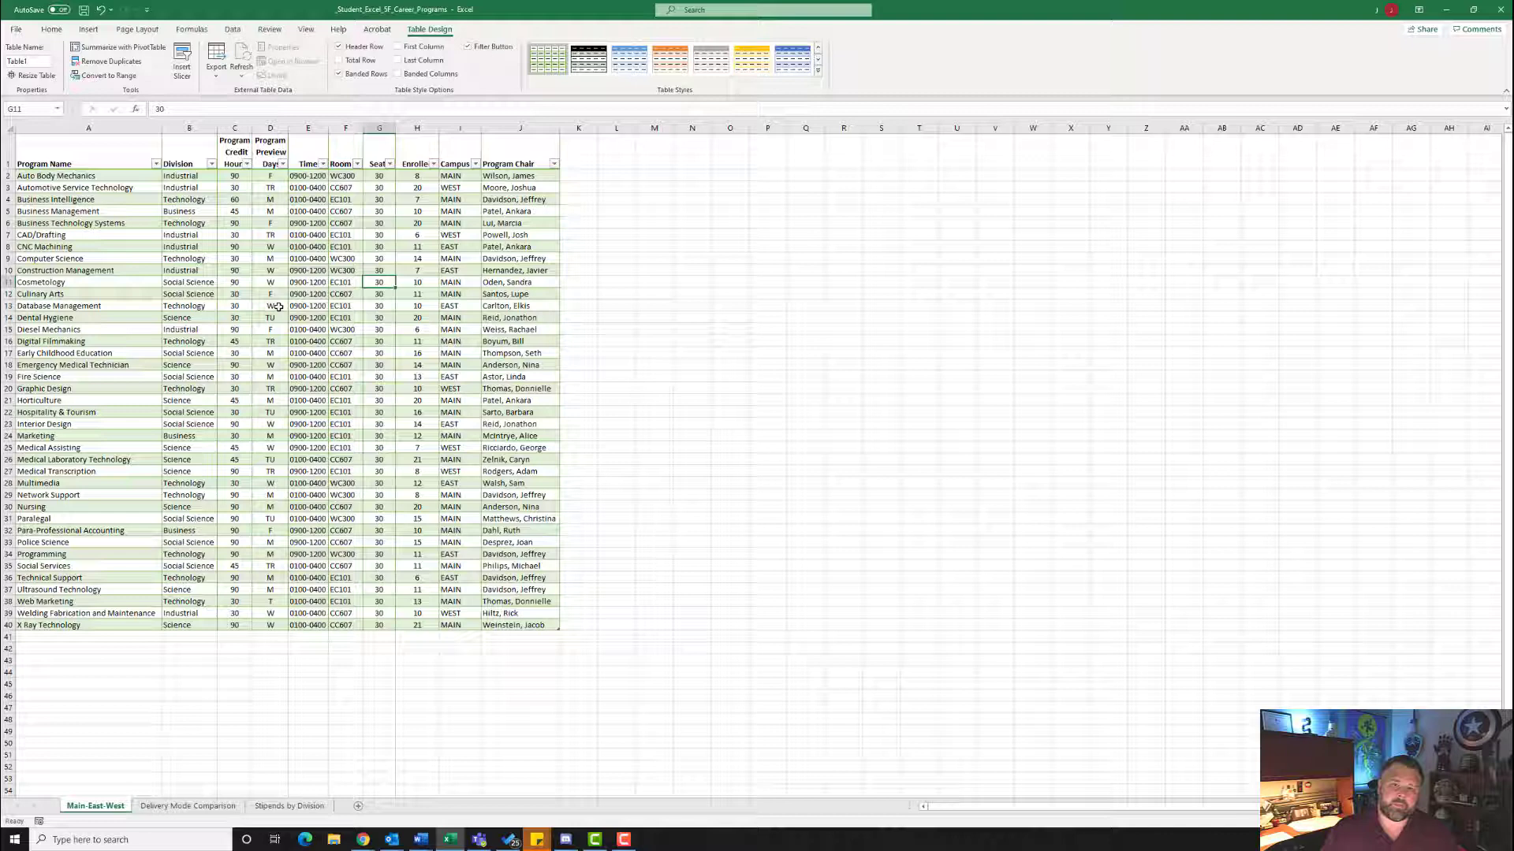
left_click(43, 29)
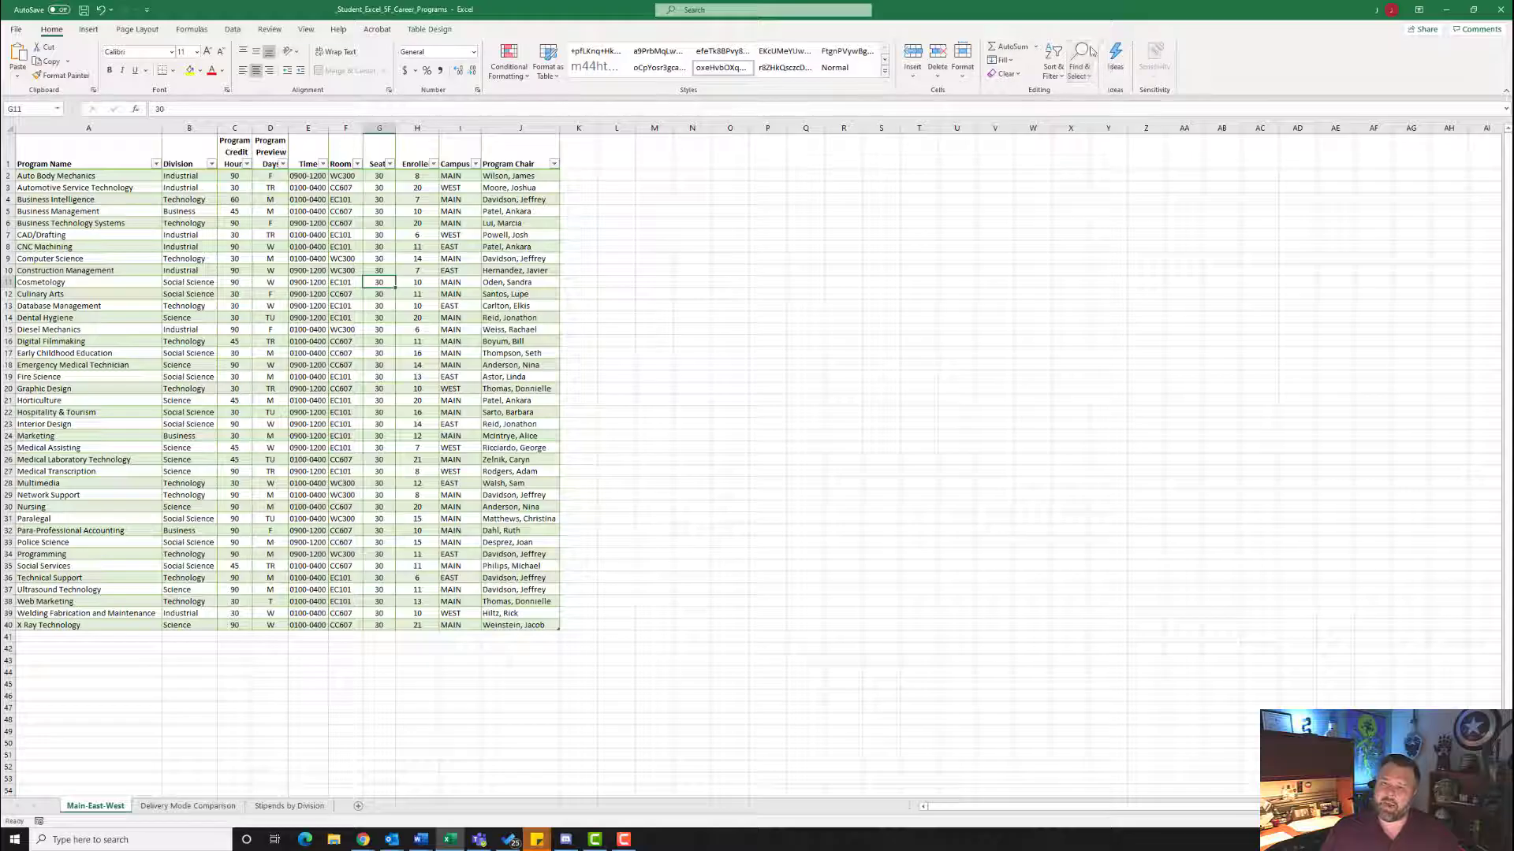
left_click(1057, 73)
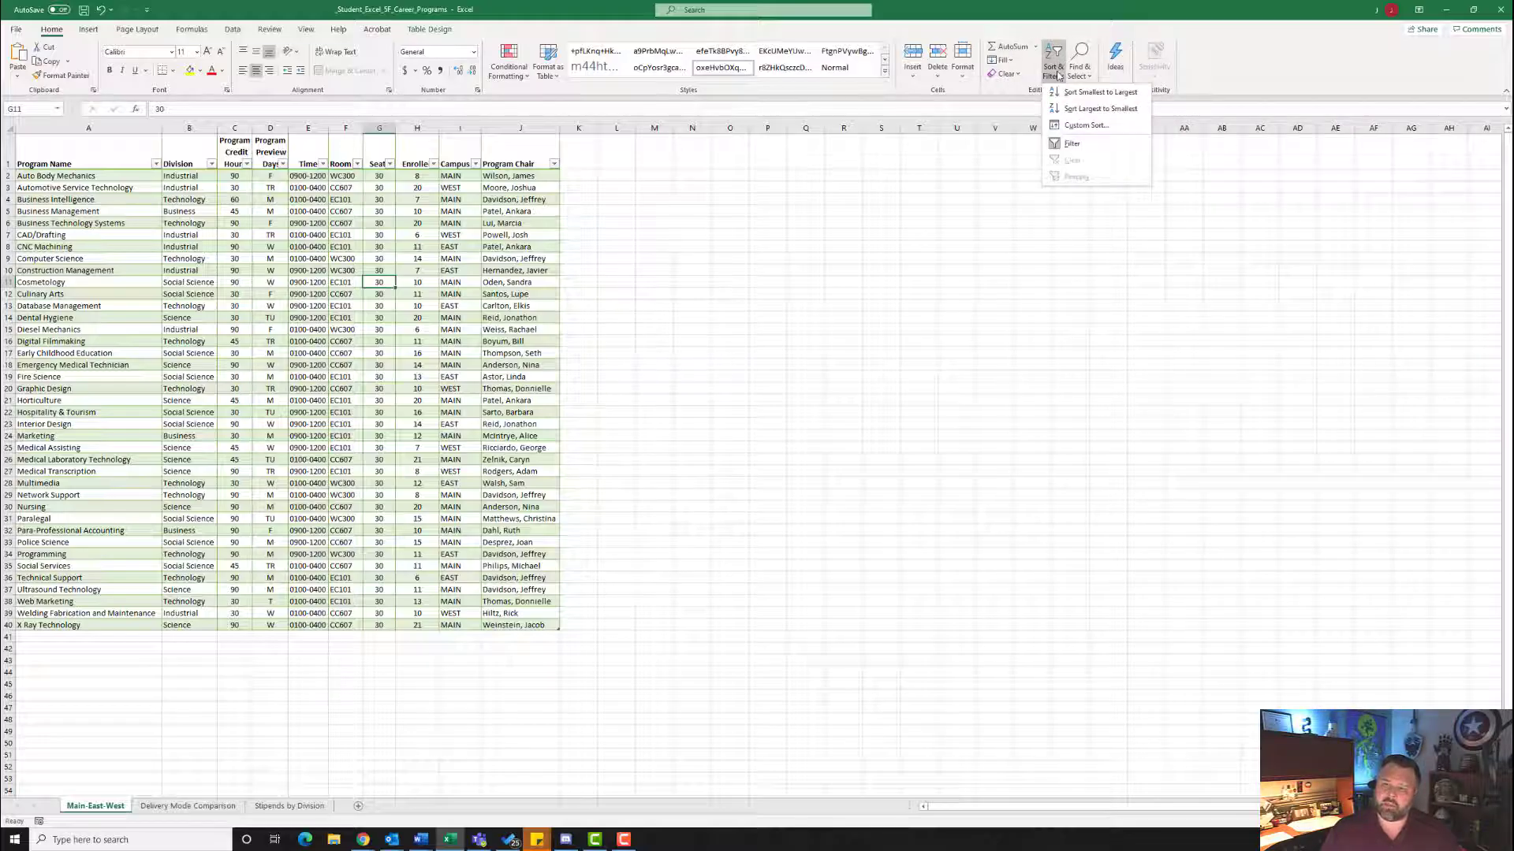
left_click(1091, 126)
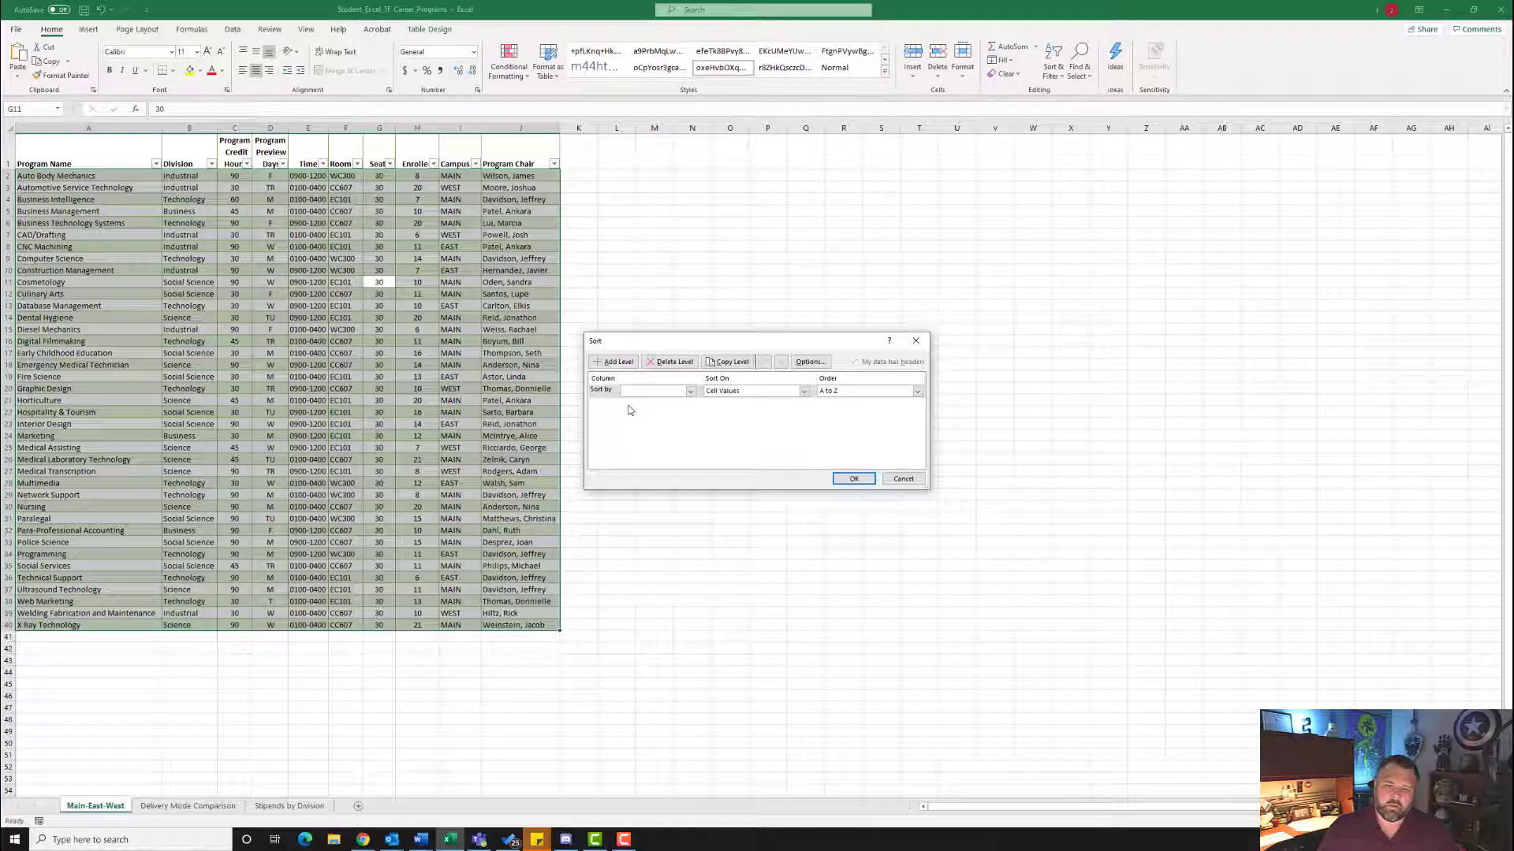
left_click(691, 392)
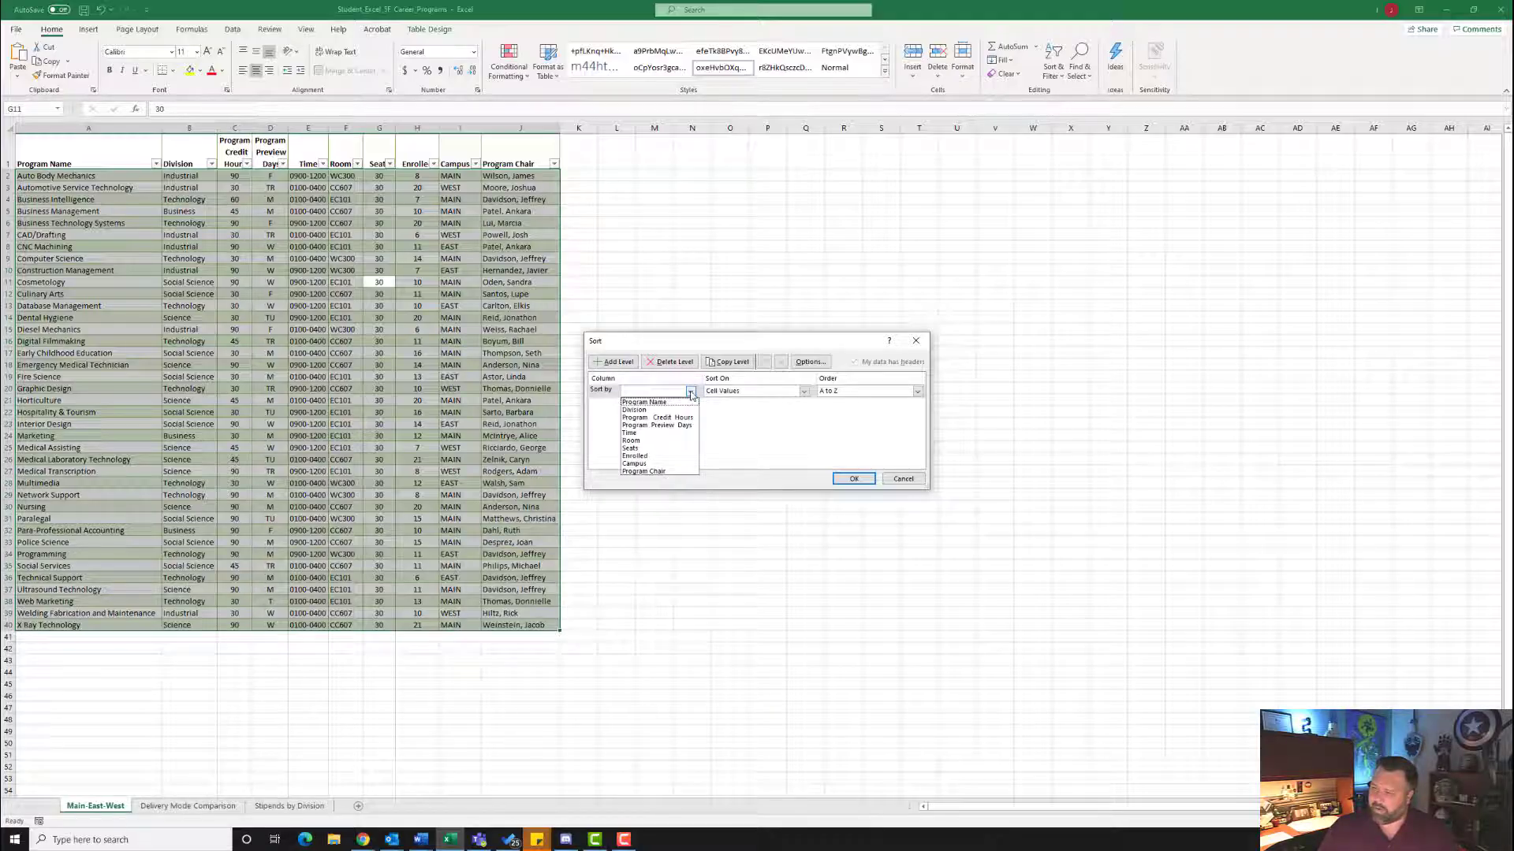
left_click(643, 465)
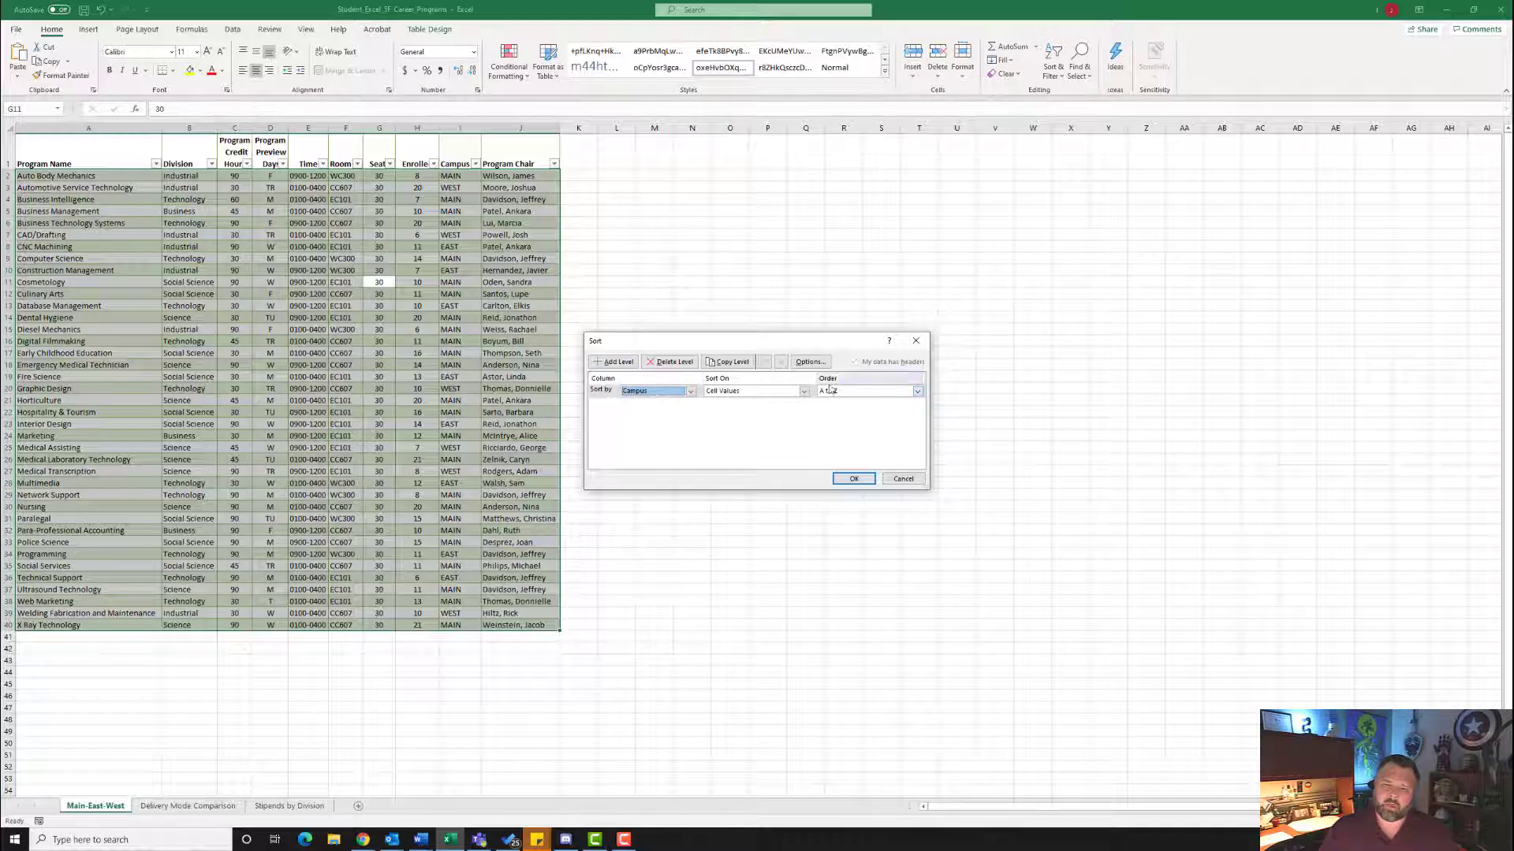
left_click(915, 392)
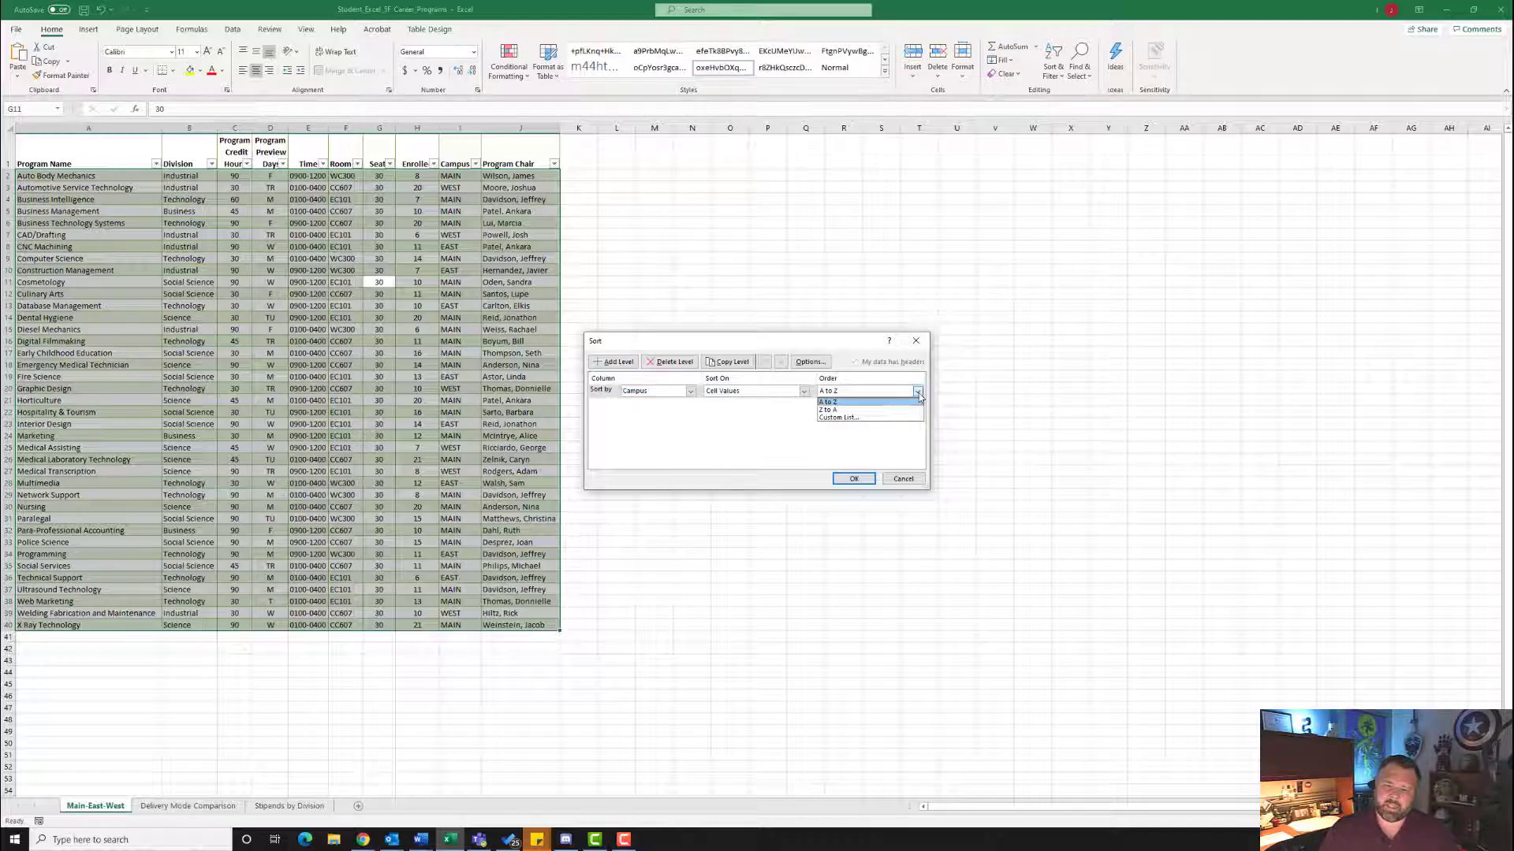
left_click(856, 418)
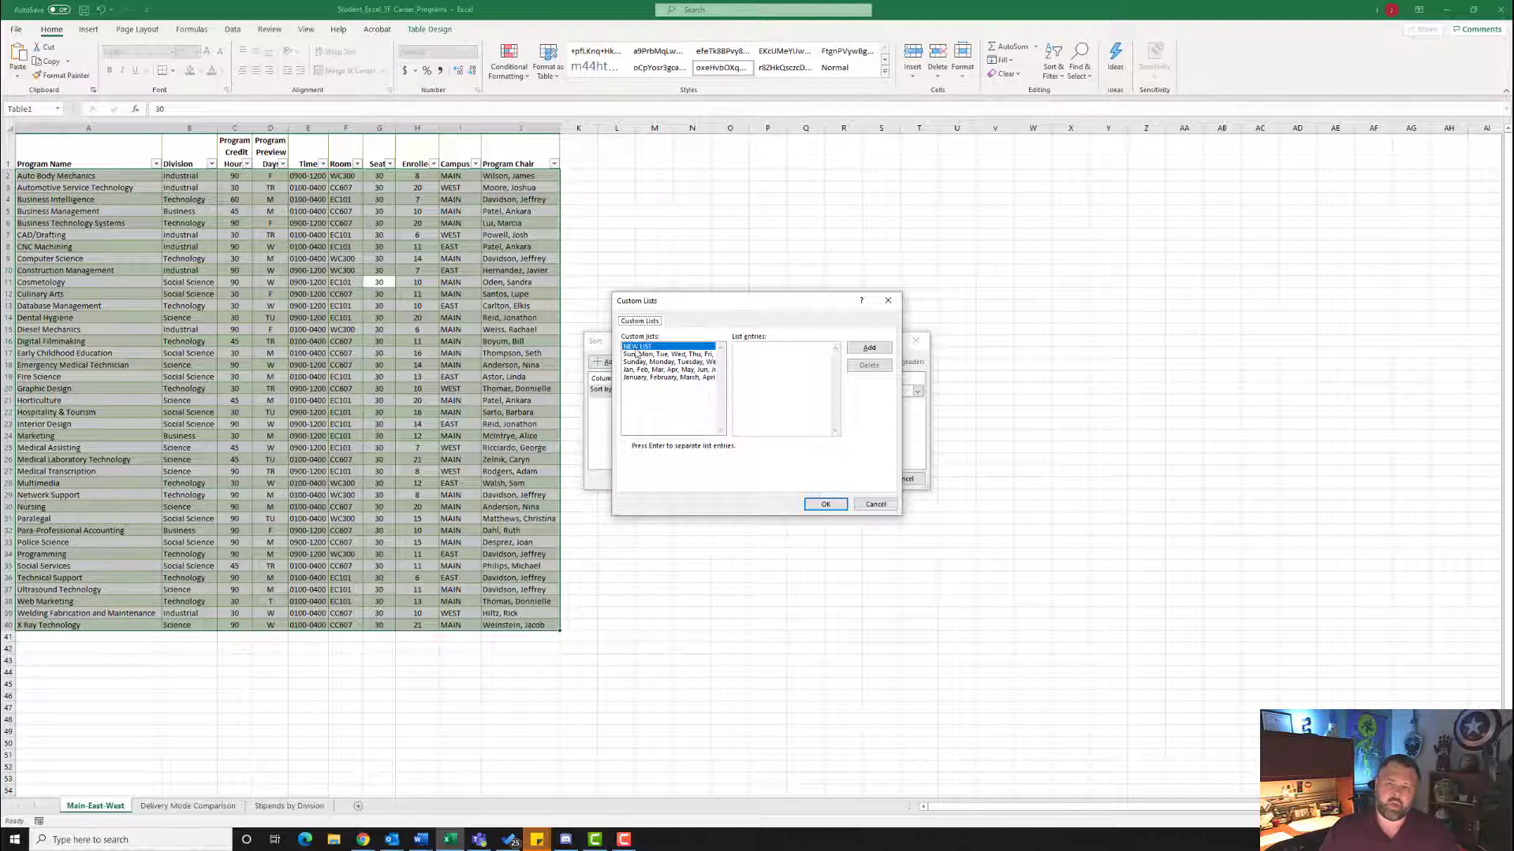
Step: Add the custom list MAIN, EAST, WEST and use it as the Campus sort order
left_click(645, 348)
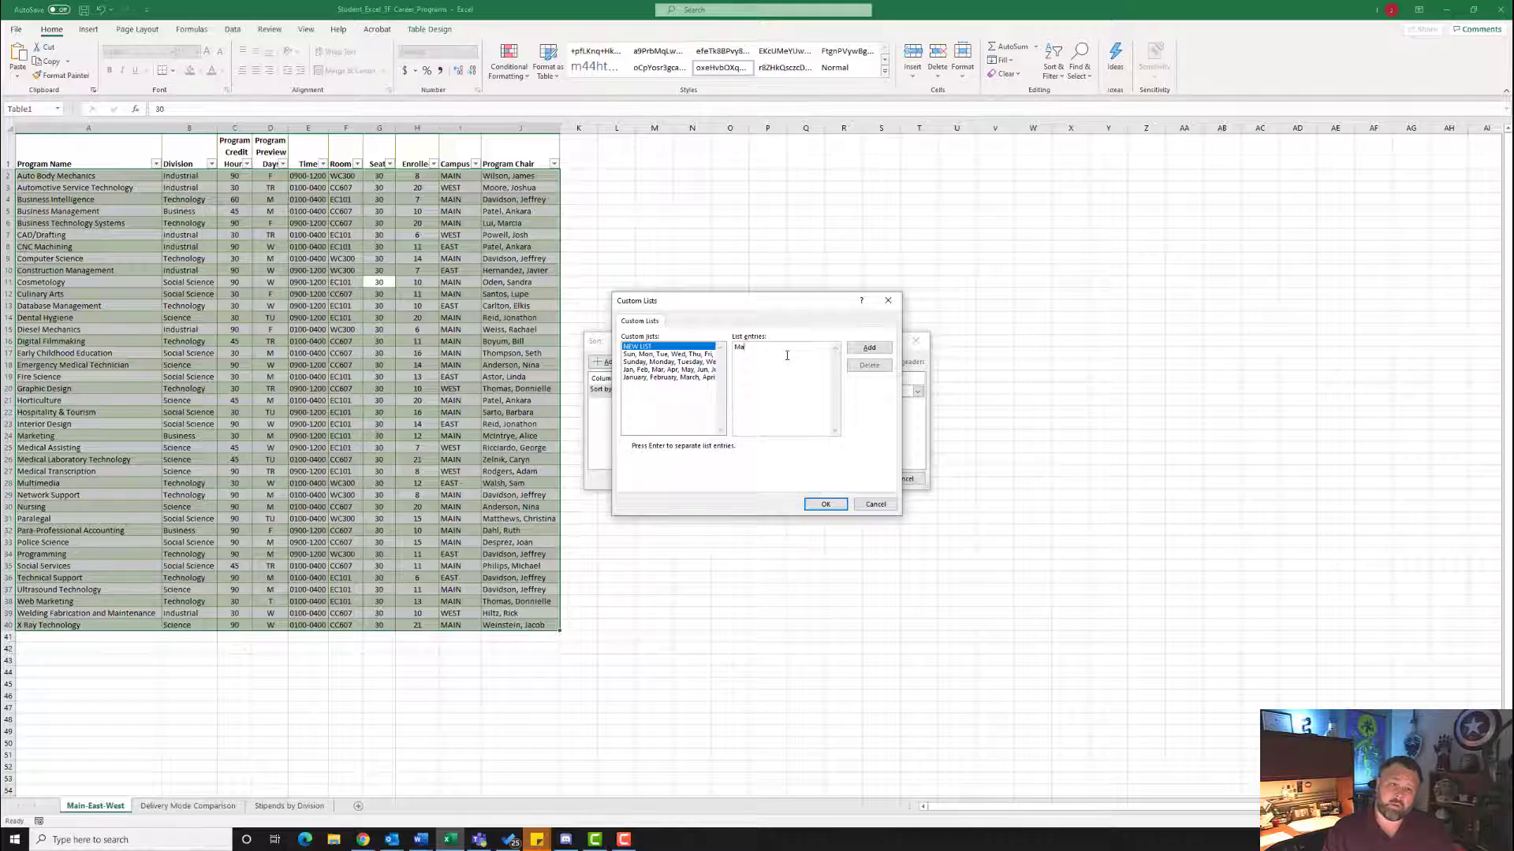
type("AIN, EAST, WEST")
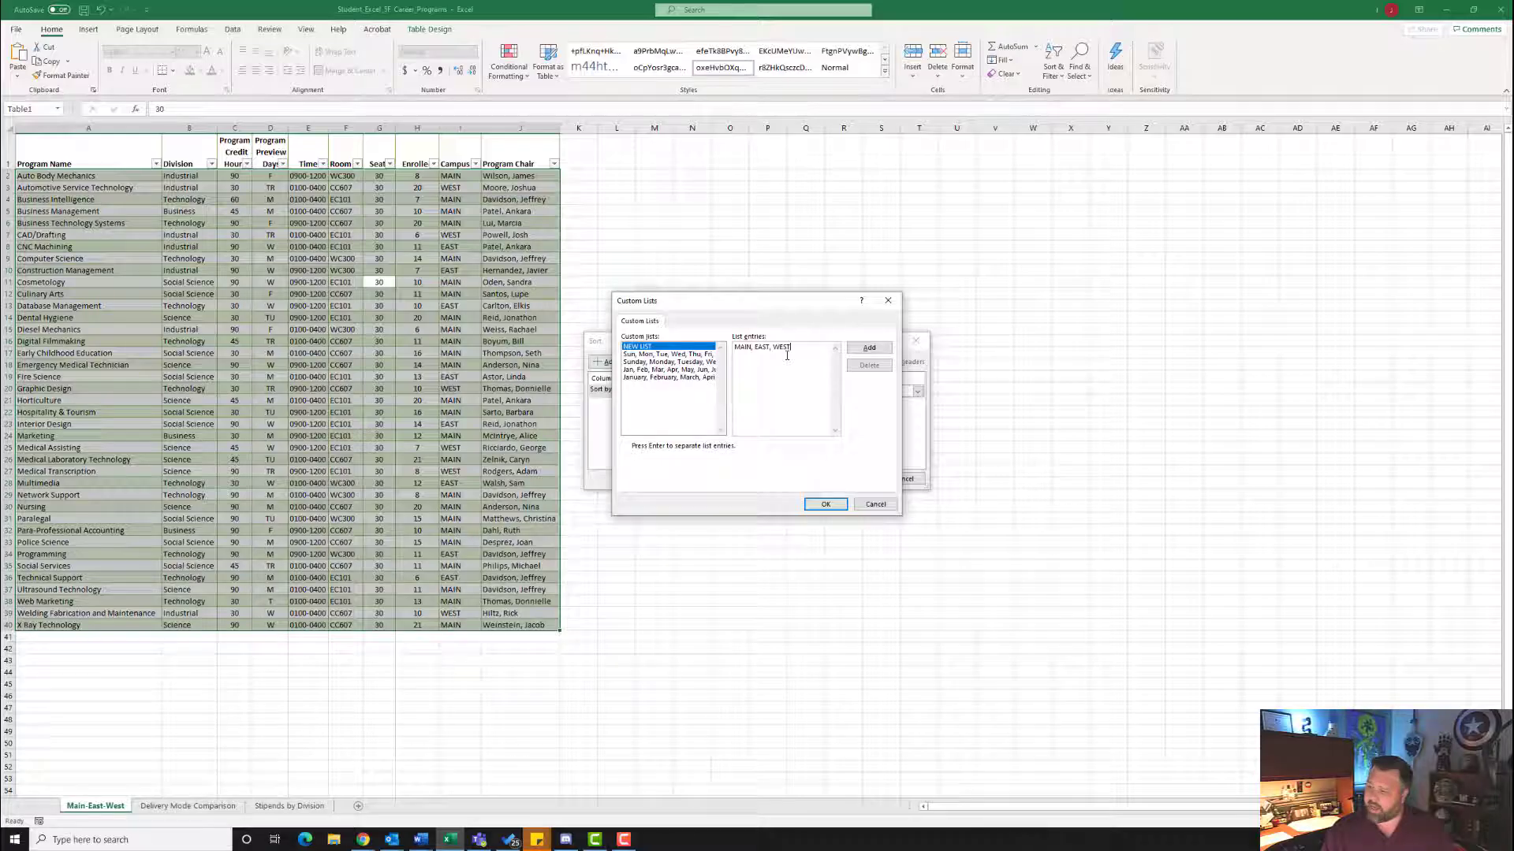
left_click(868, 349)
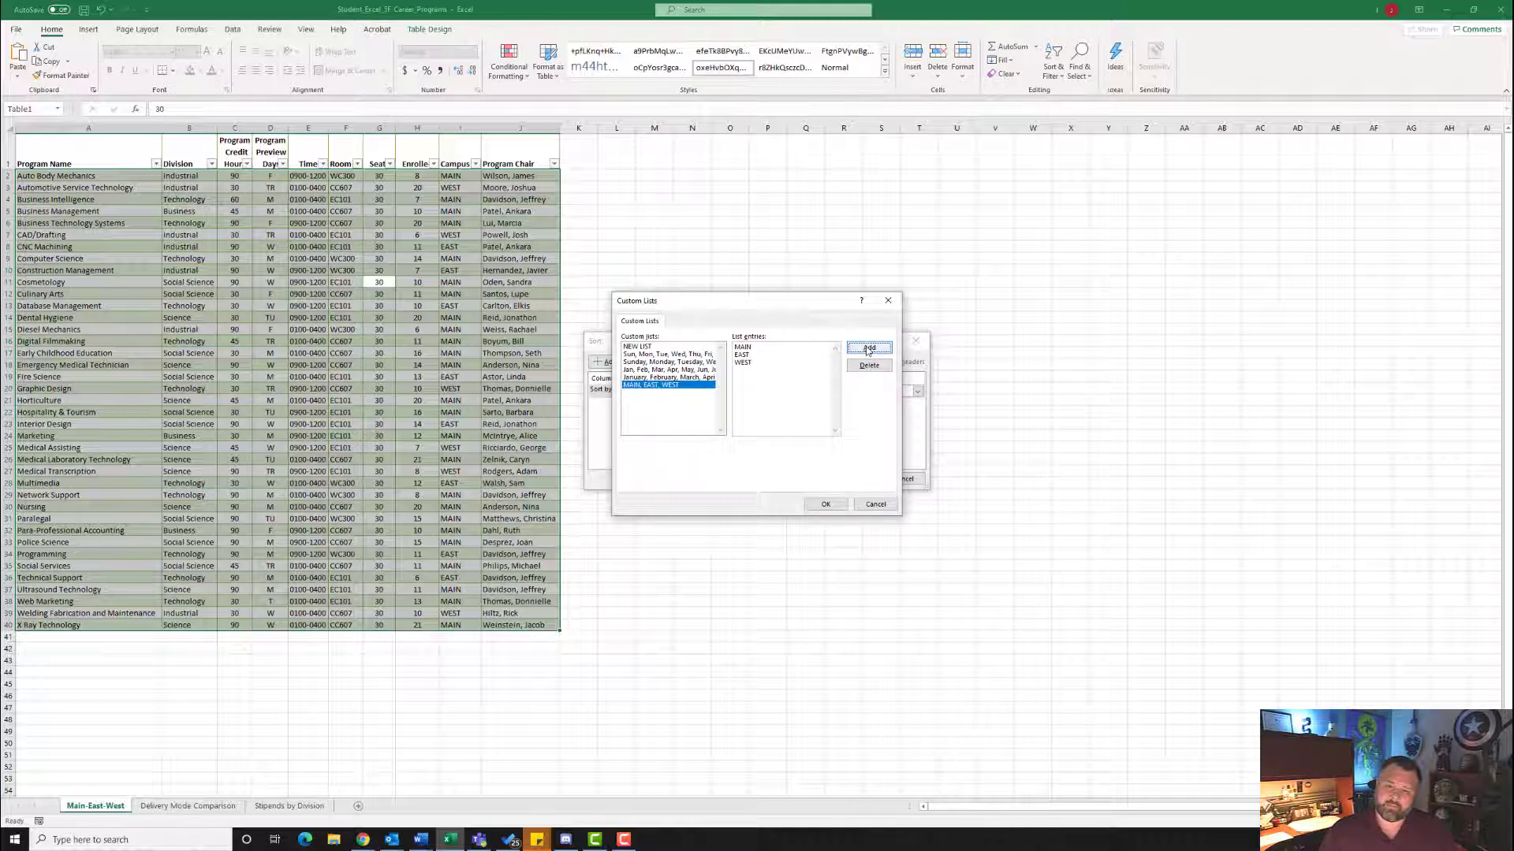
left_click(825, 505)
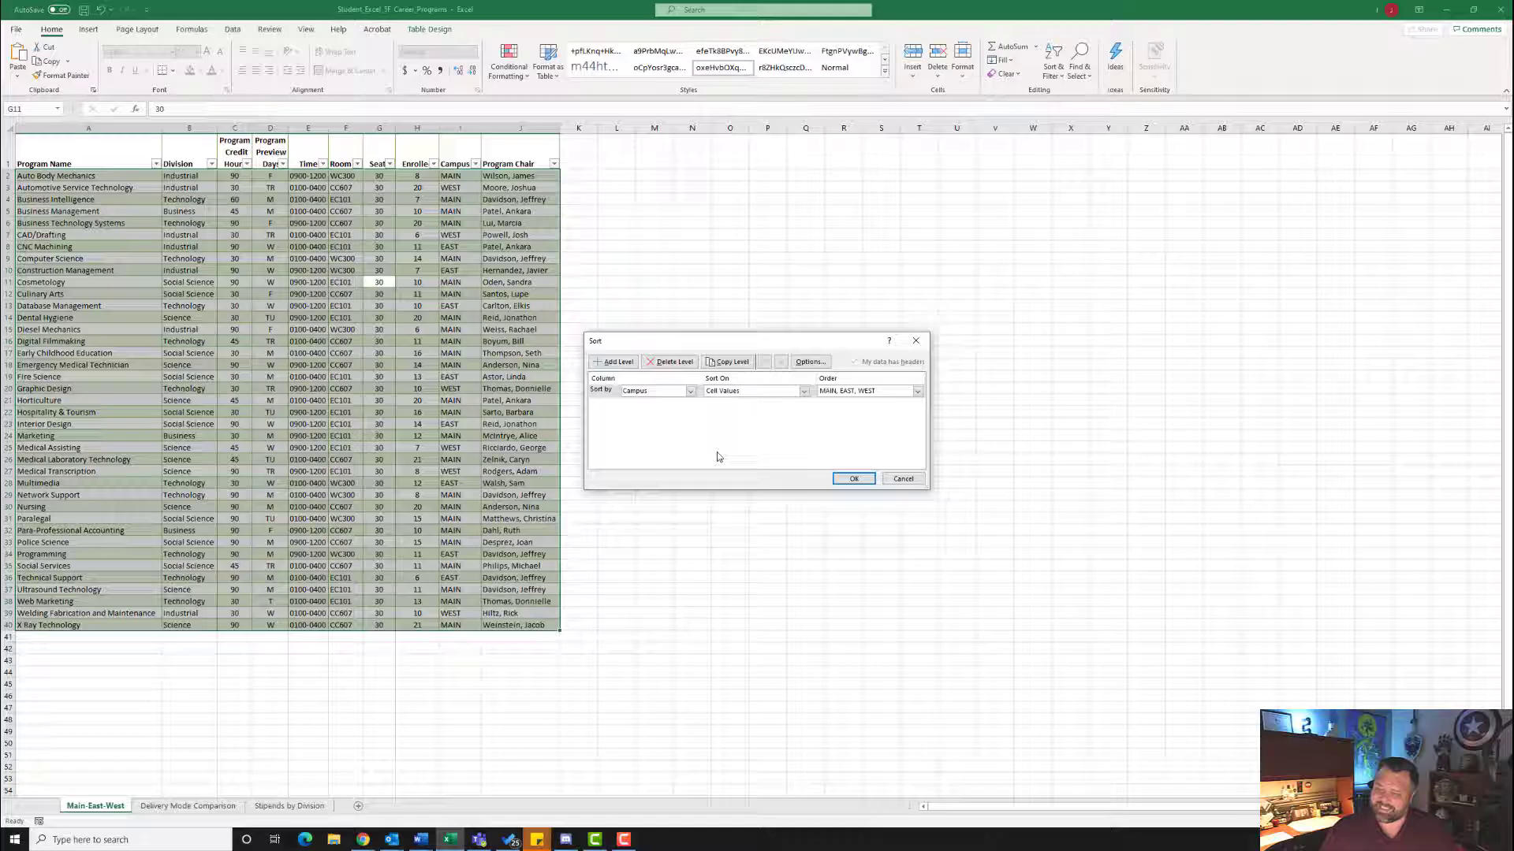
Step: Add Division and Program Name sort levels under Campus and apply the three-level sort
left_click(617, 364)
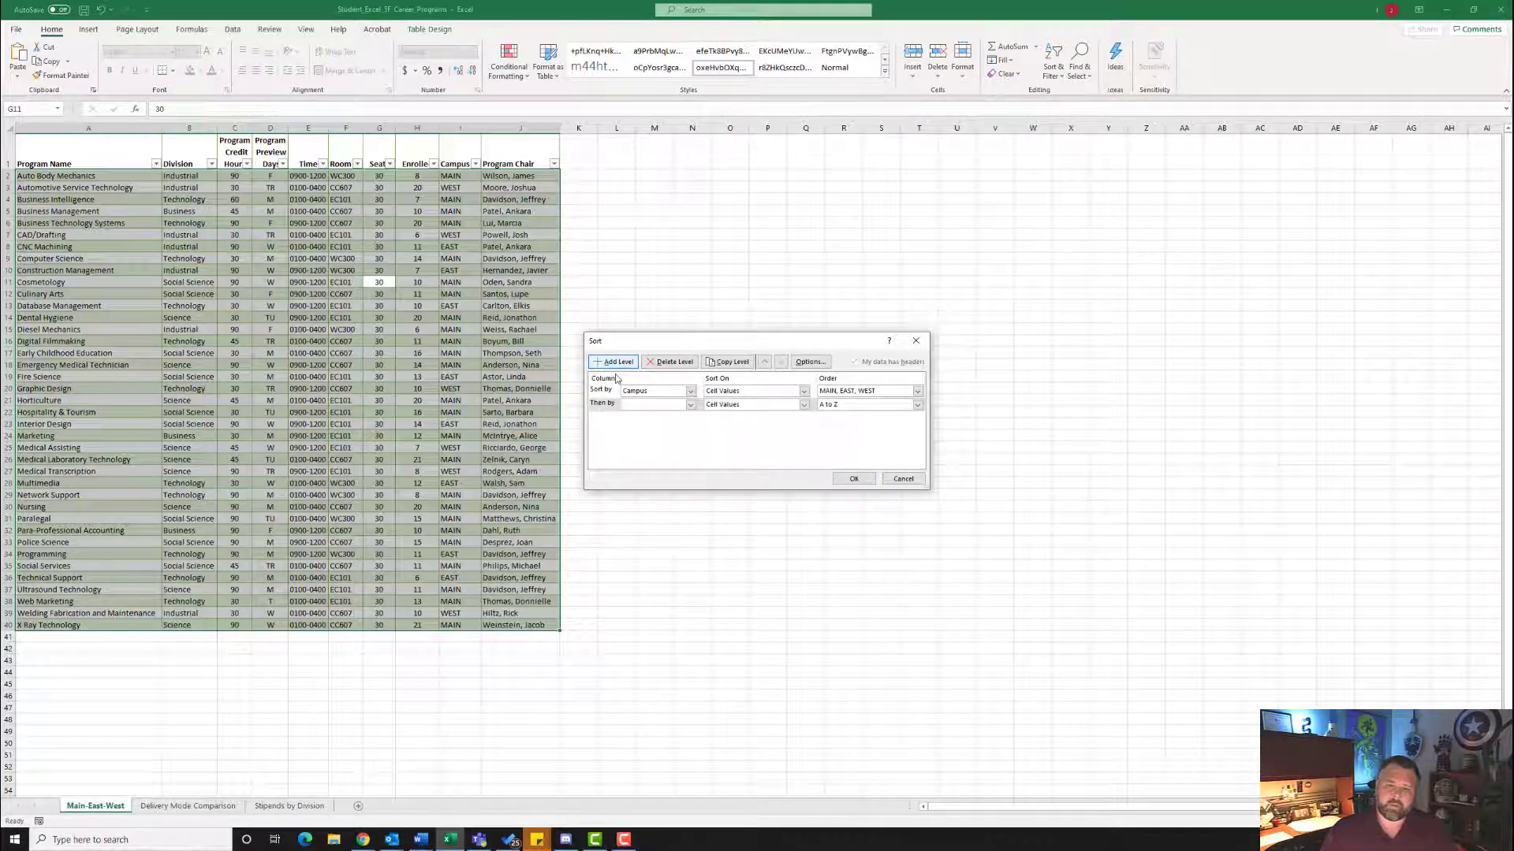
left_click(691, 405)
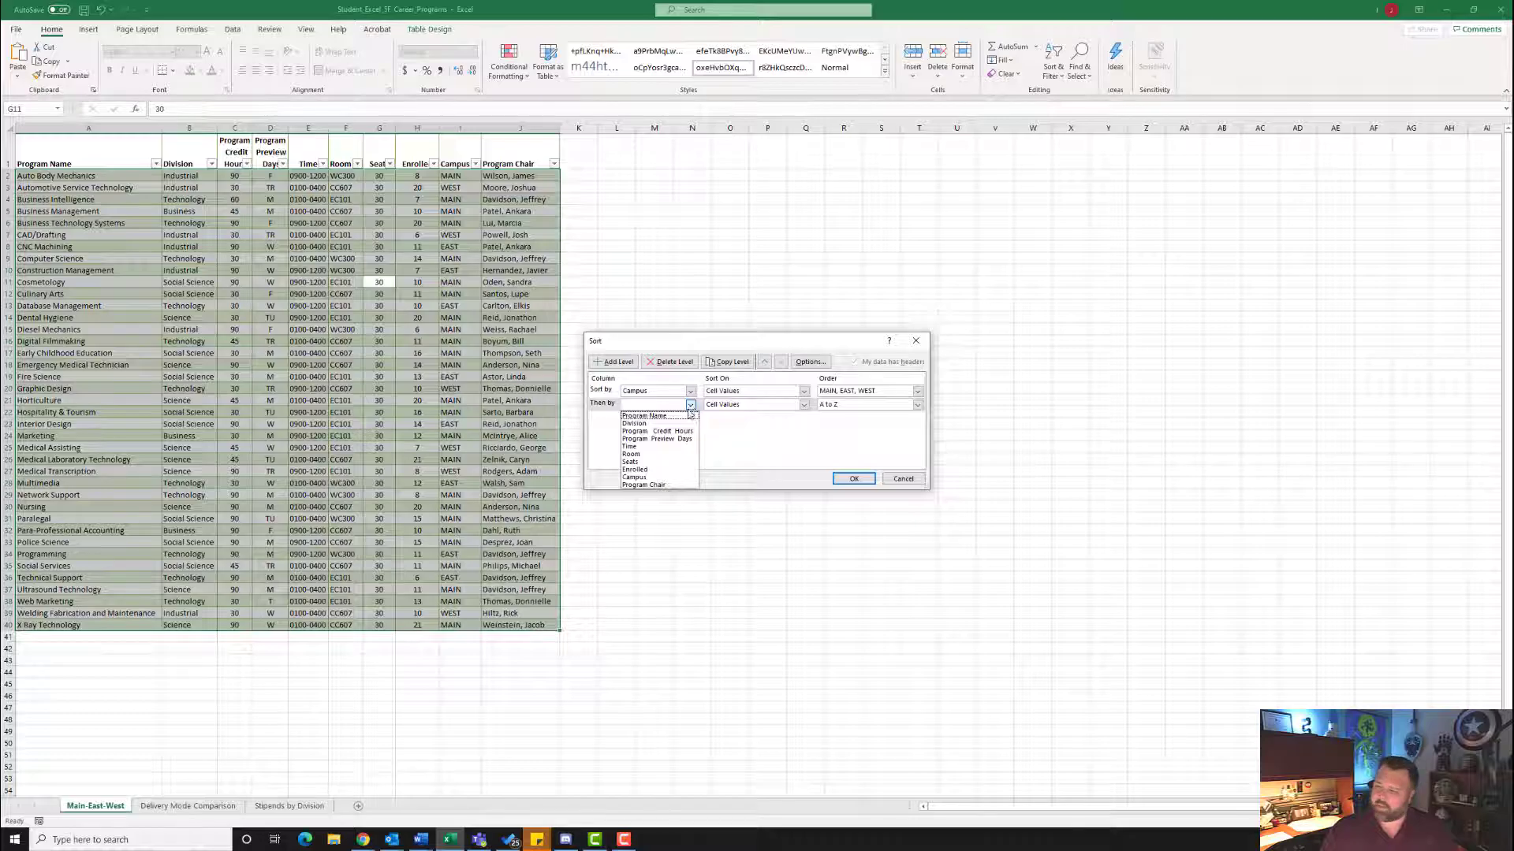
left_click(658, 426)
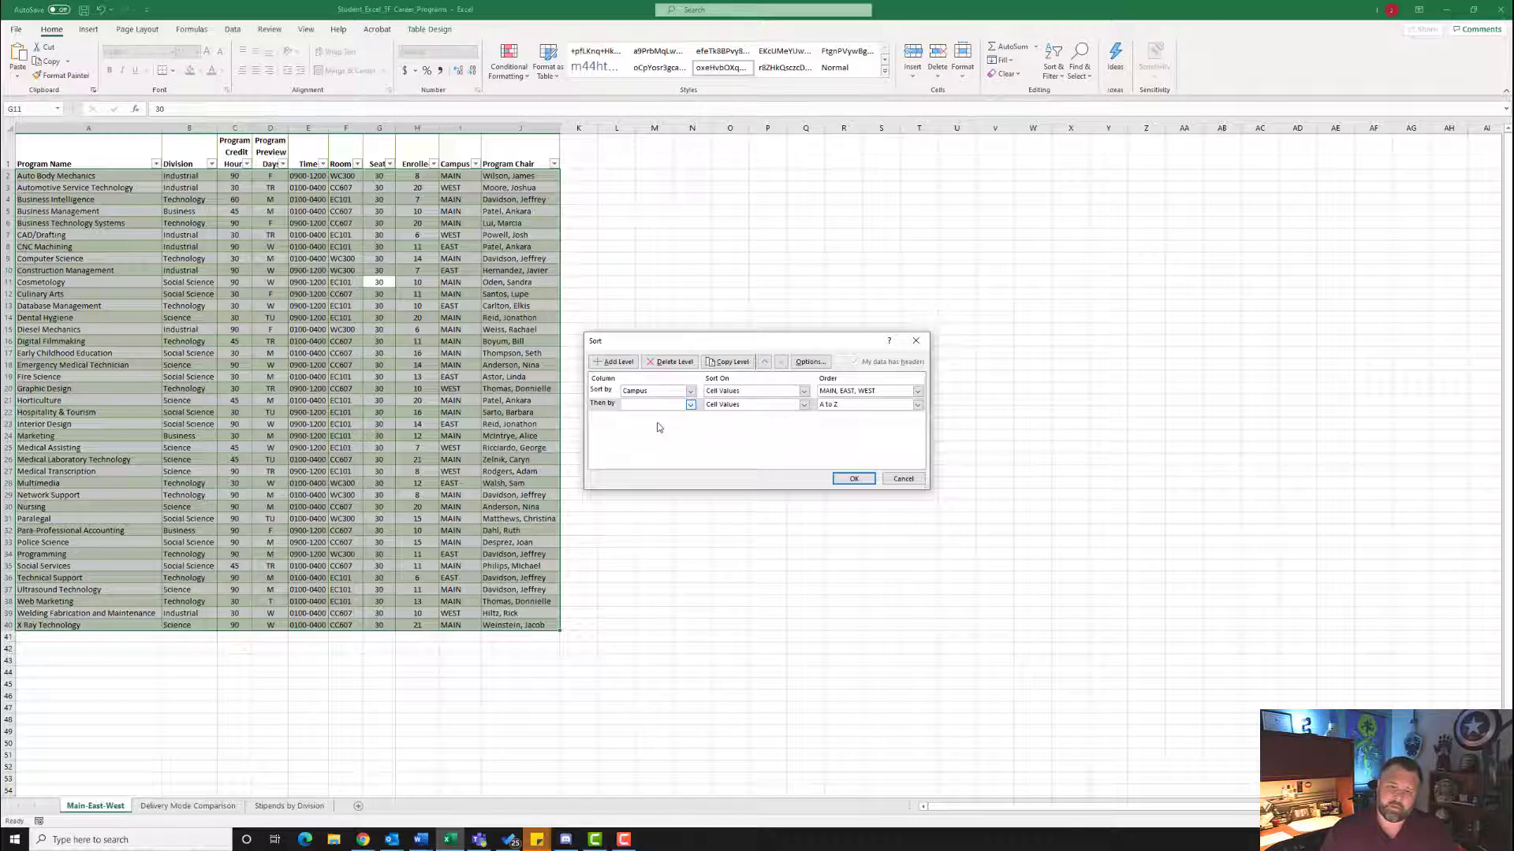
left_click(620, 363)
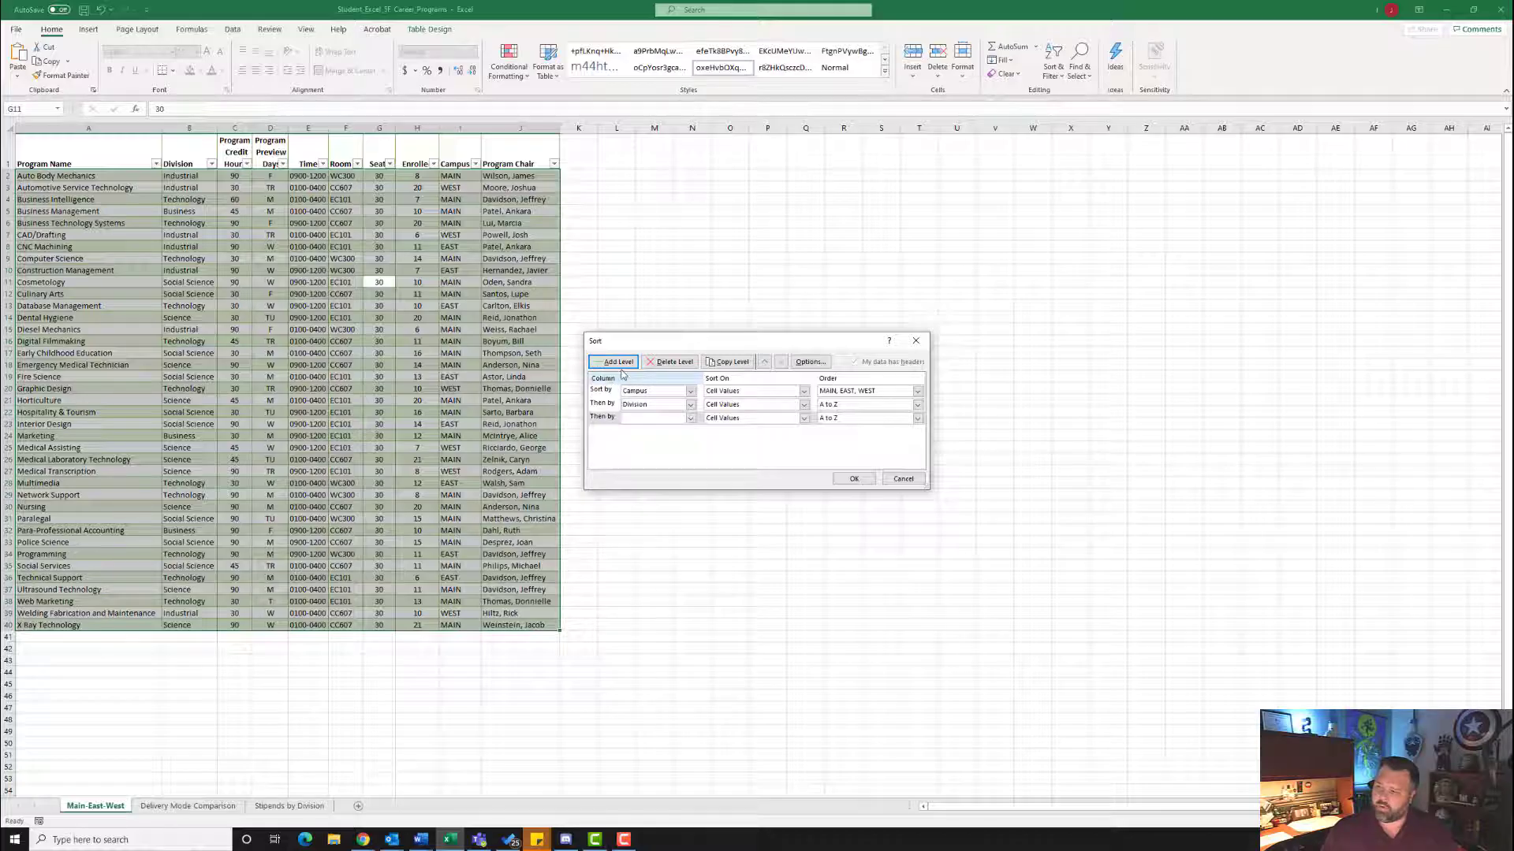
left_click(690, 418)
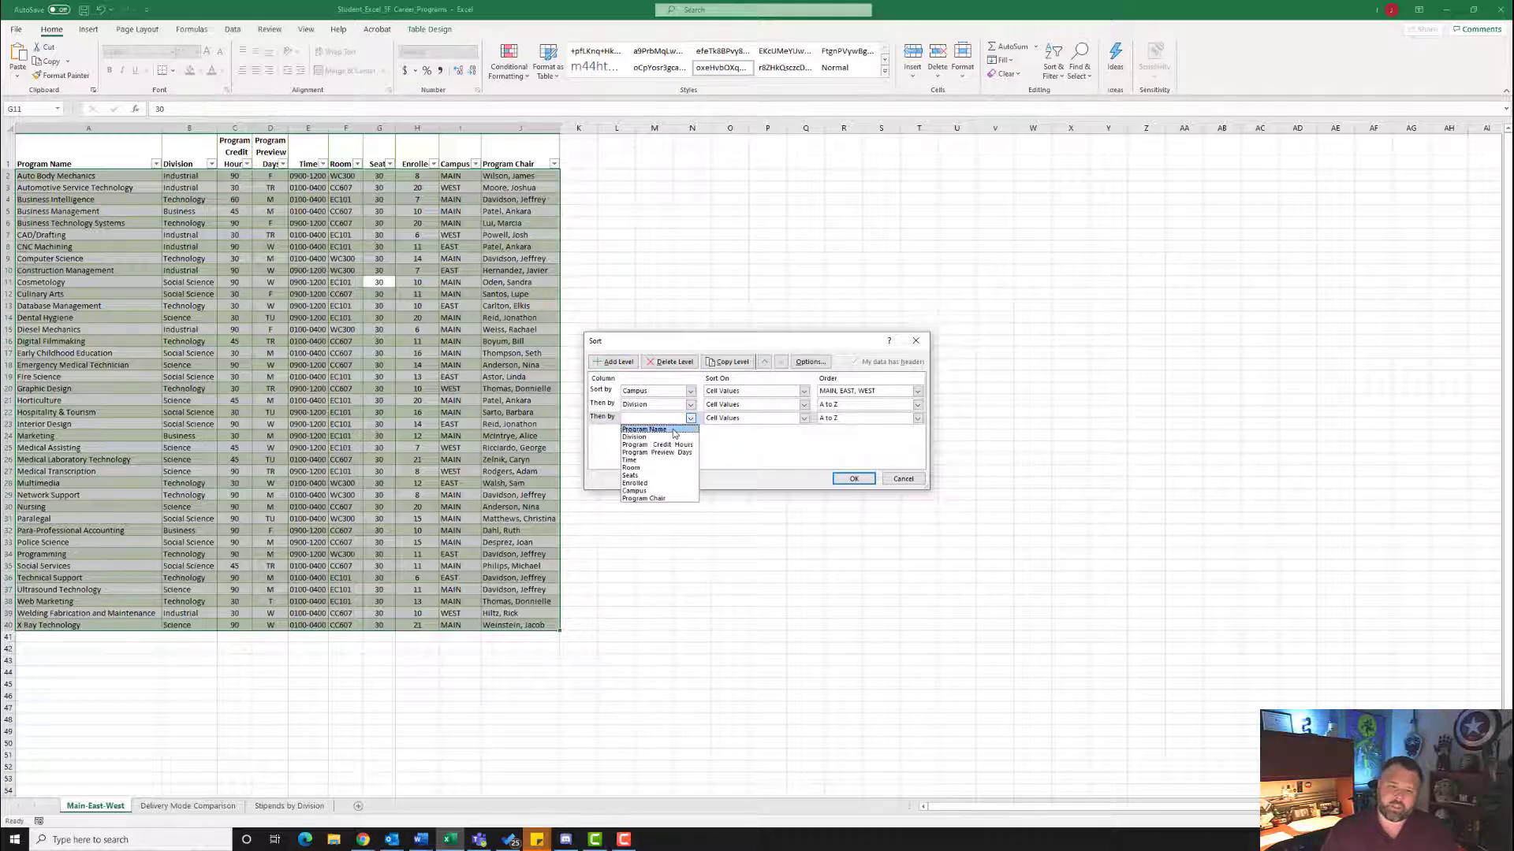
left_click(678, 429)
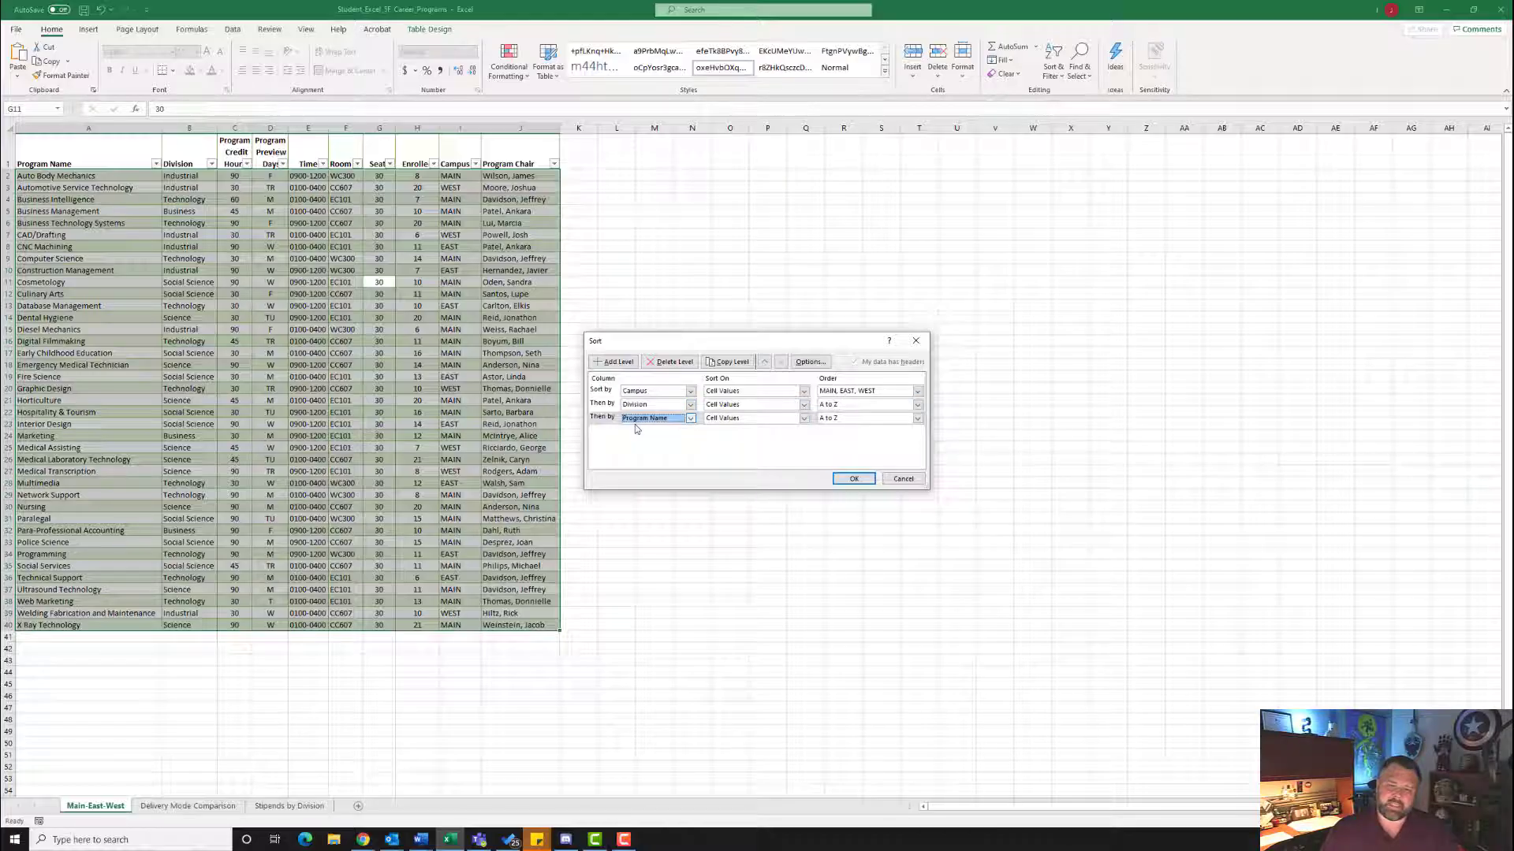
left_click(855, 480)
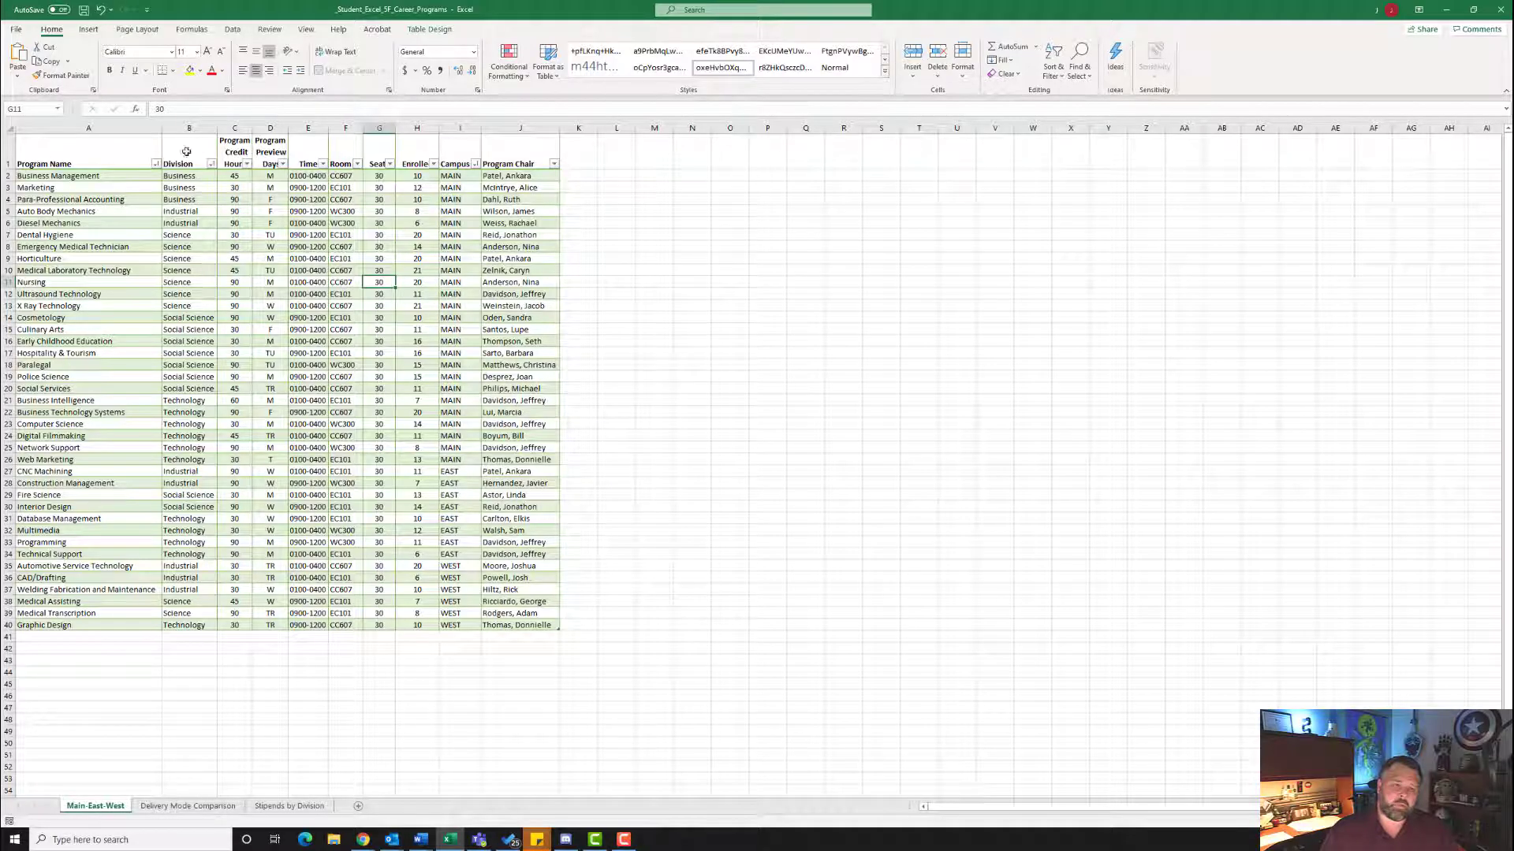
mouse_move(186, 187)
left_mouse_down()
mouse_move(189, 223)
mouse_move(194, 195)
left_mouse_up()
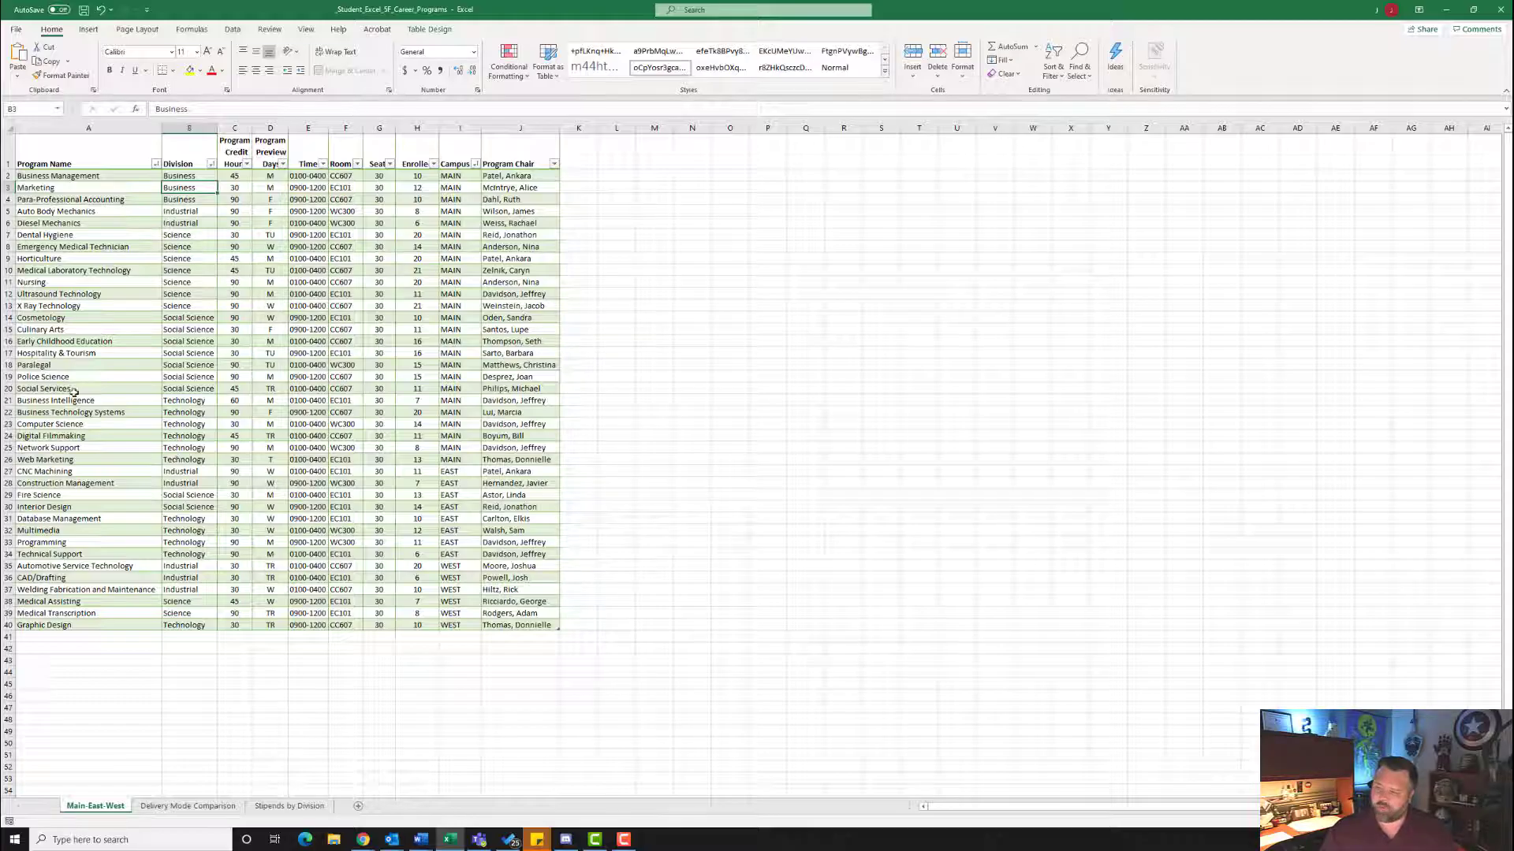
Step: On Delivery Mode Comparison, copy the title and header rows A6:G7 and paste them at A1
left_click(186, 807)
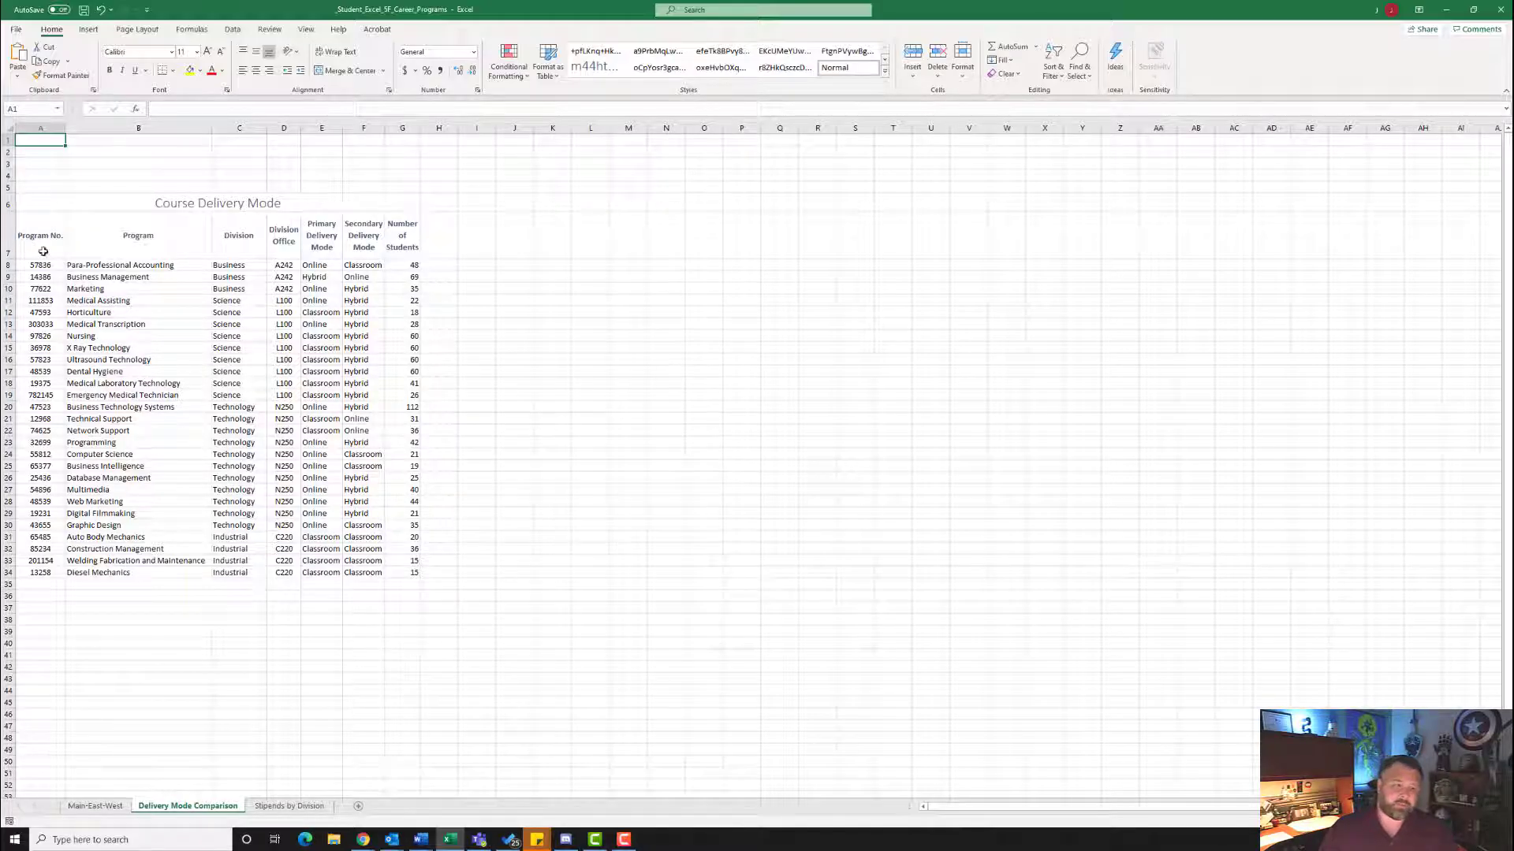
left_click(22, 203)
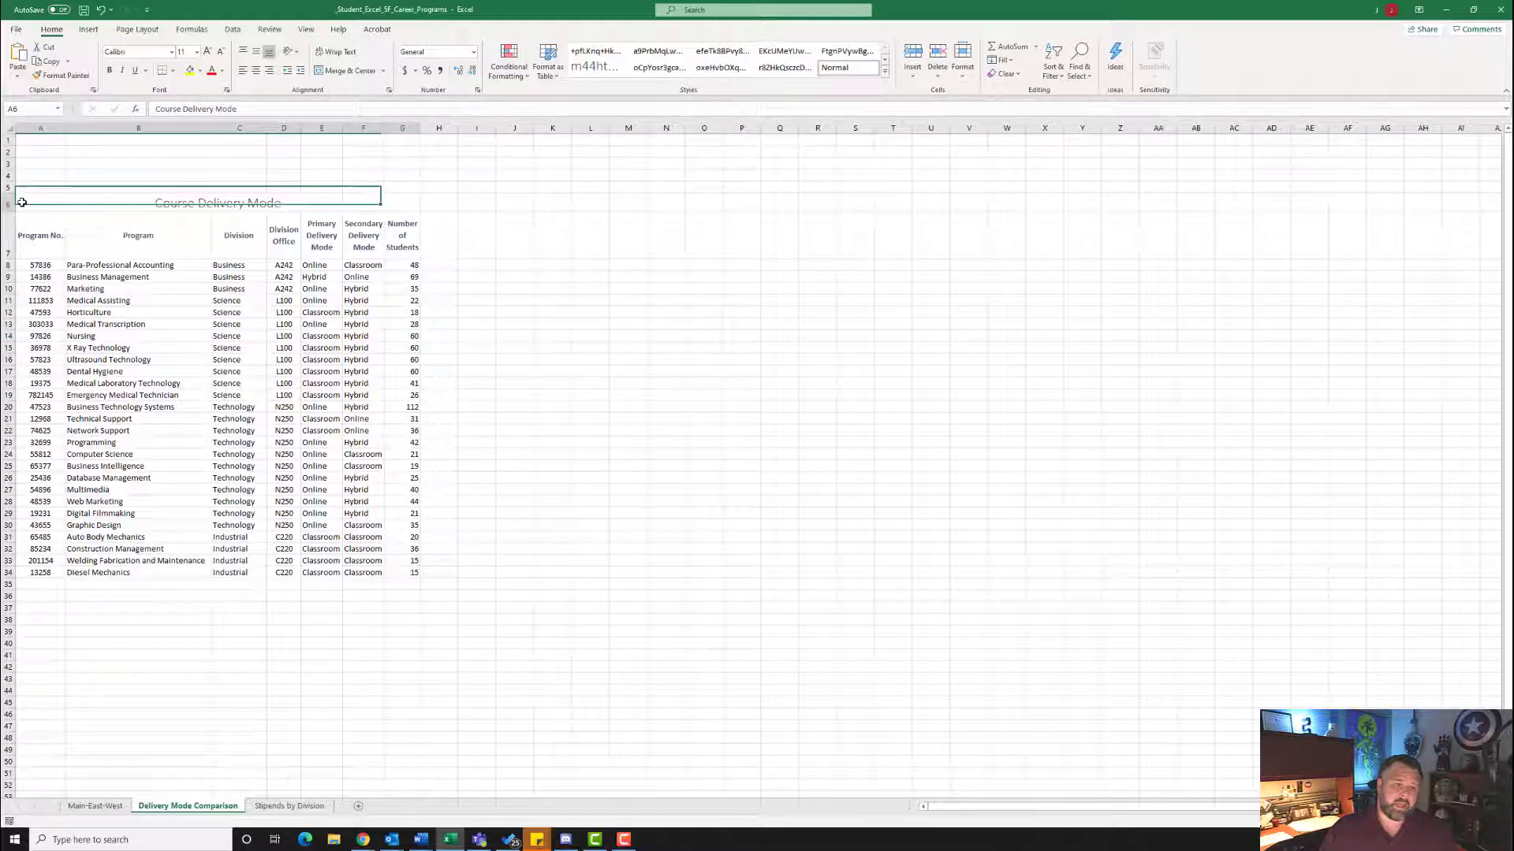
left_click_drag(22, 203, 245, 235)
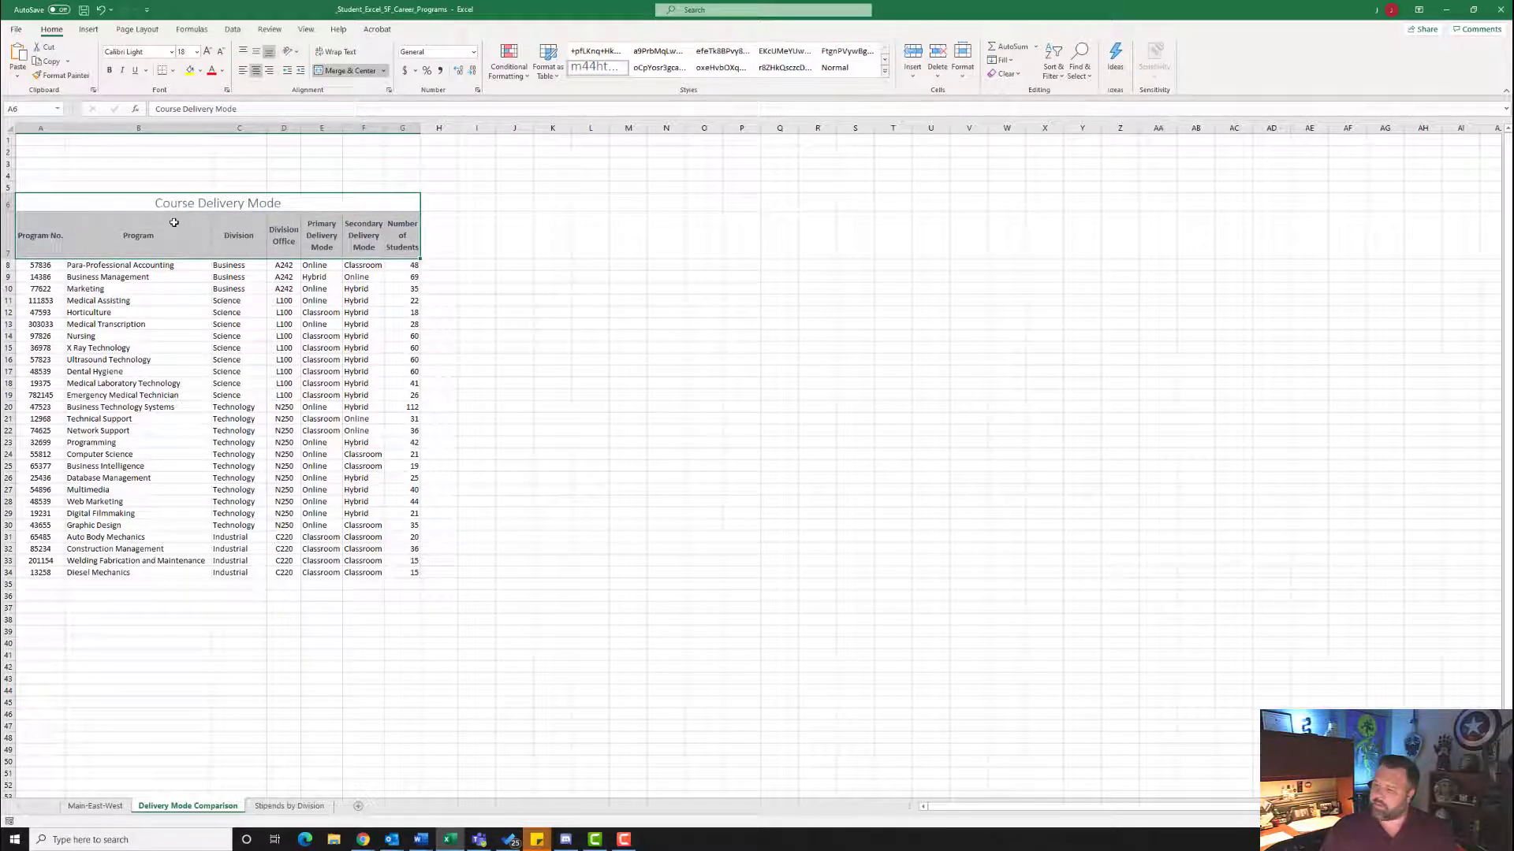
right_click(125, 202)
left_click(184, 240)
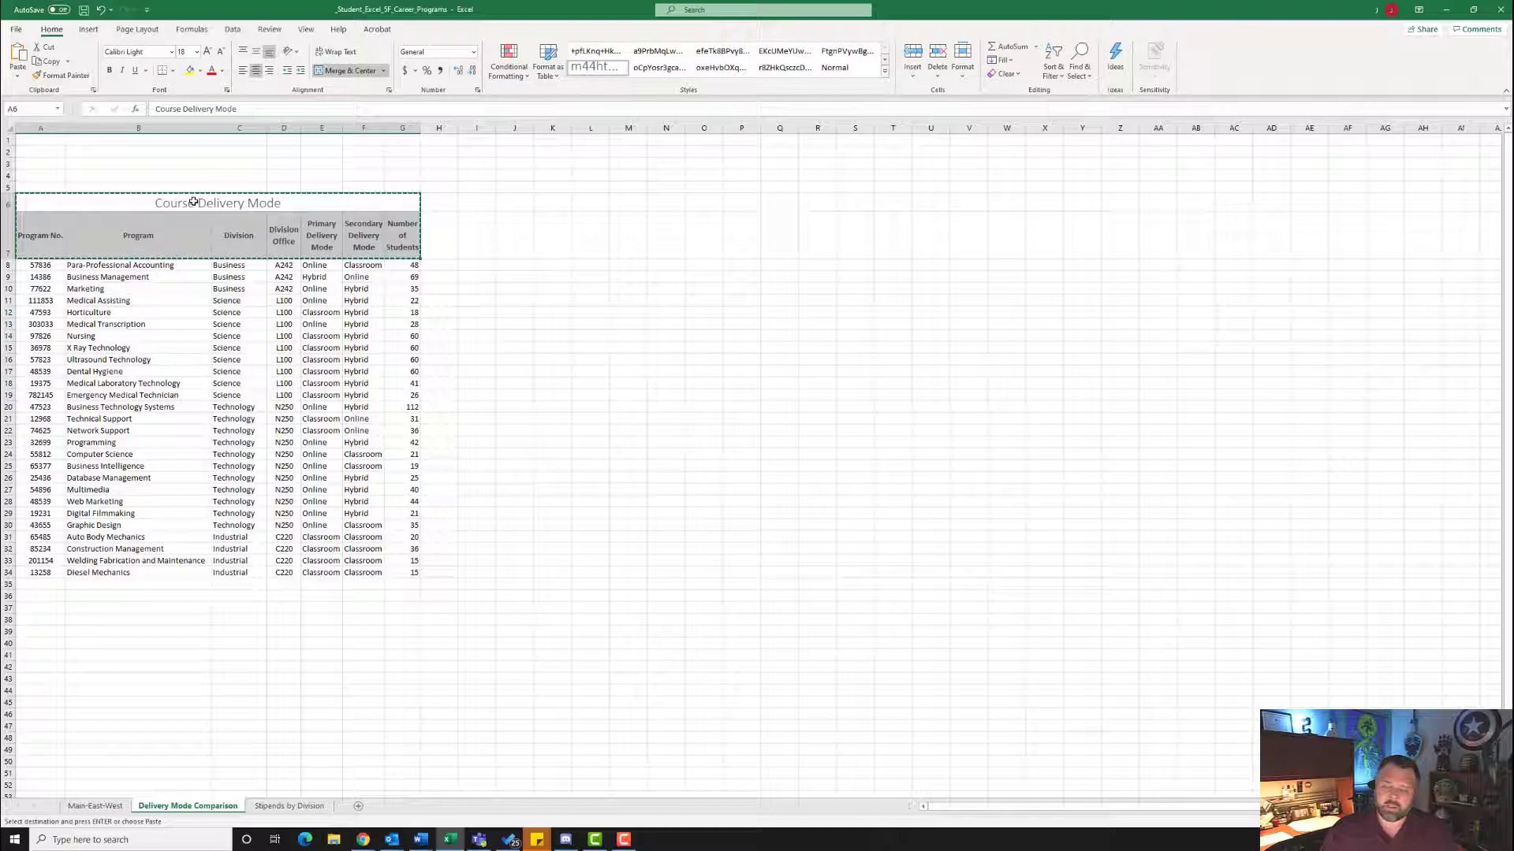
left_click(27, 141)
right_click(37, 141)
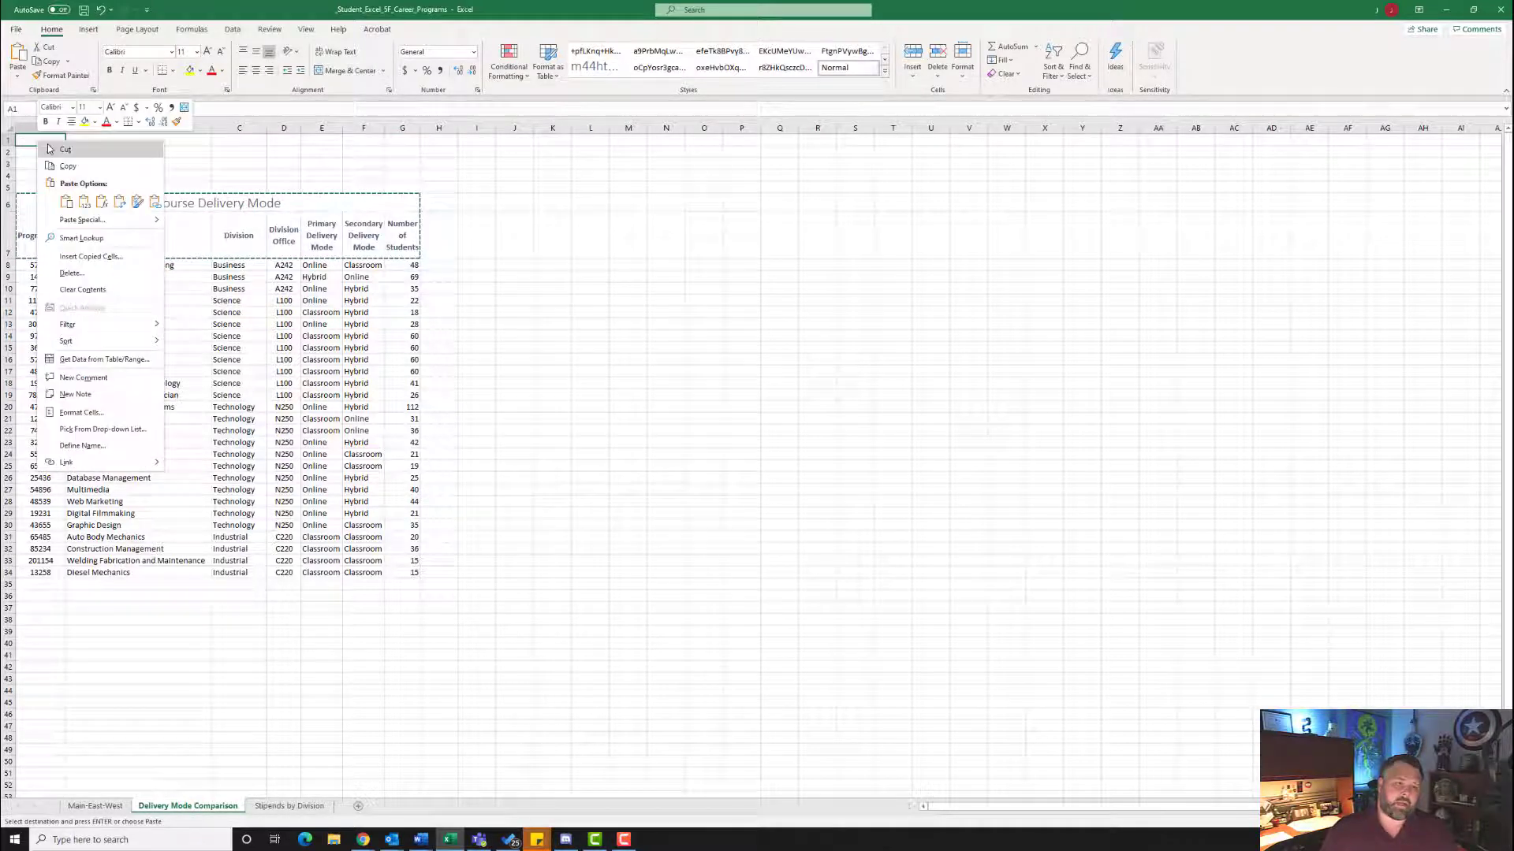
left_click(66, 203)
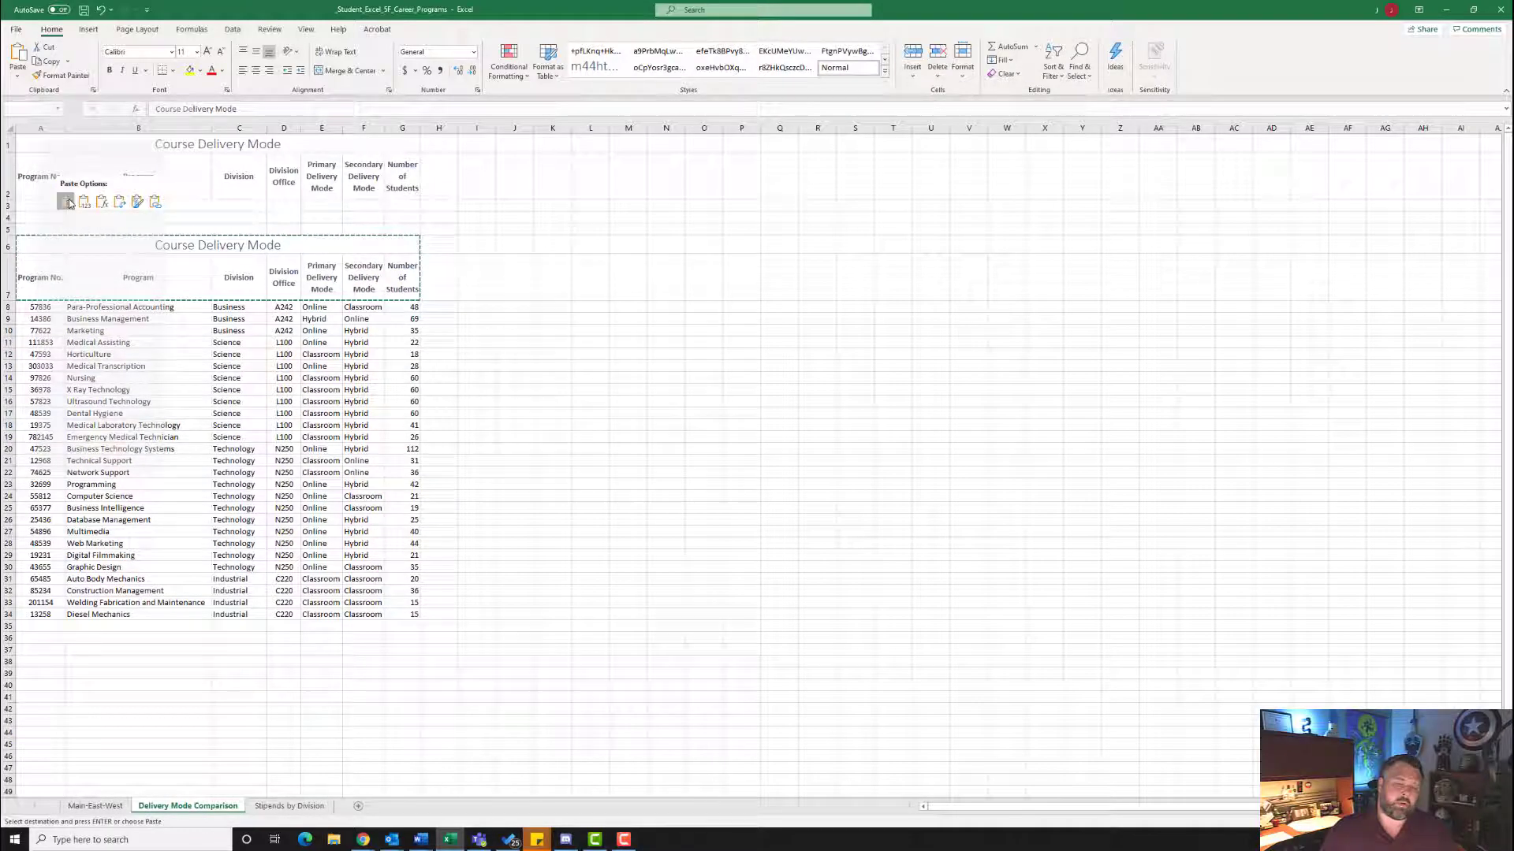
left_click(67, 203)
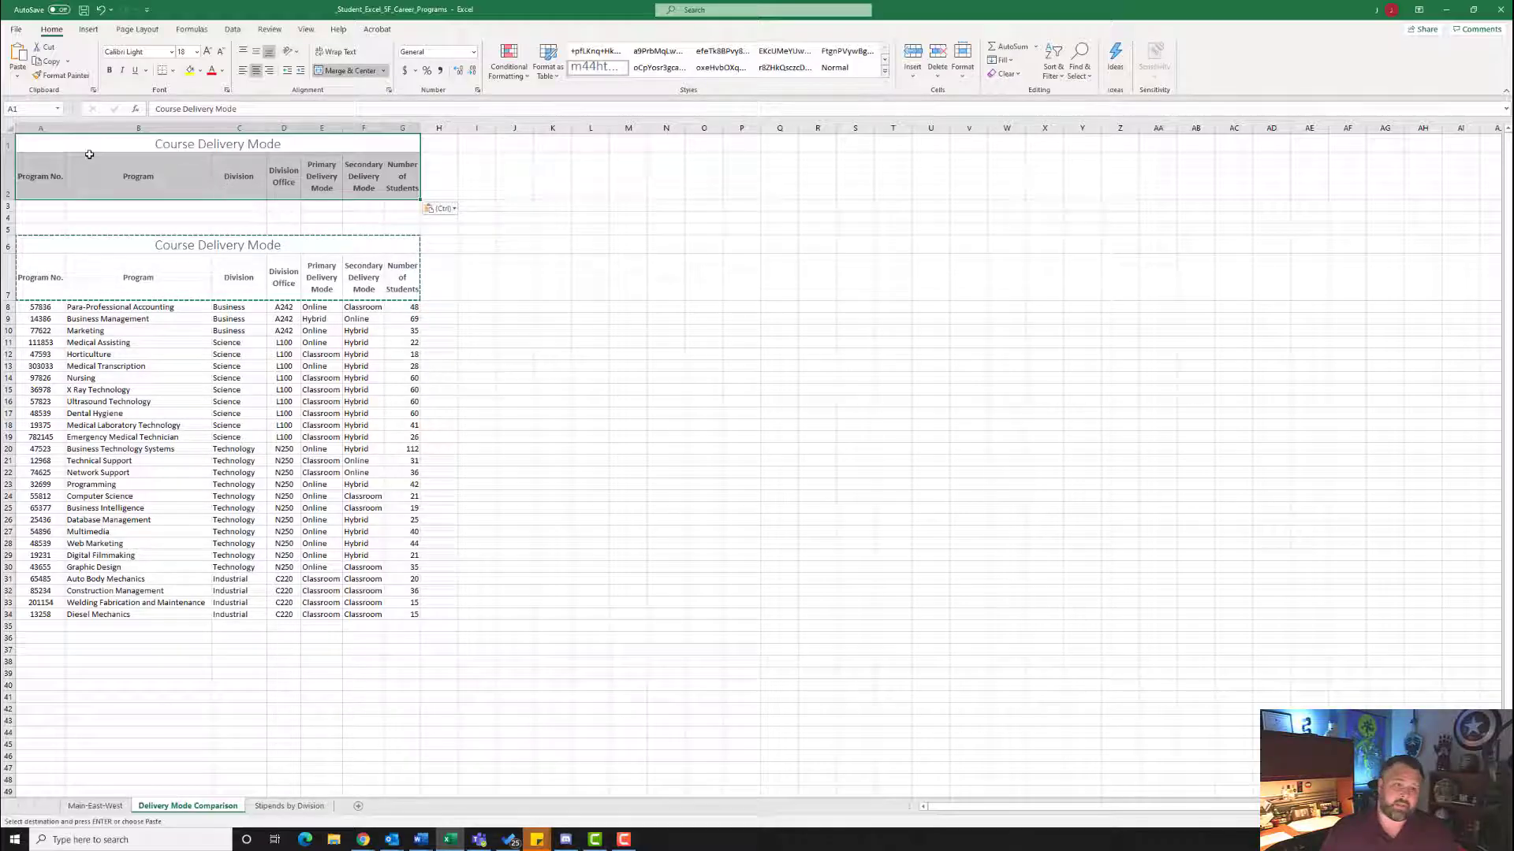
Step: Replace the pasted title in A1 with 'Criteria'
left_click(243, 144)
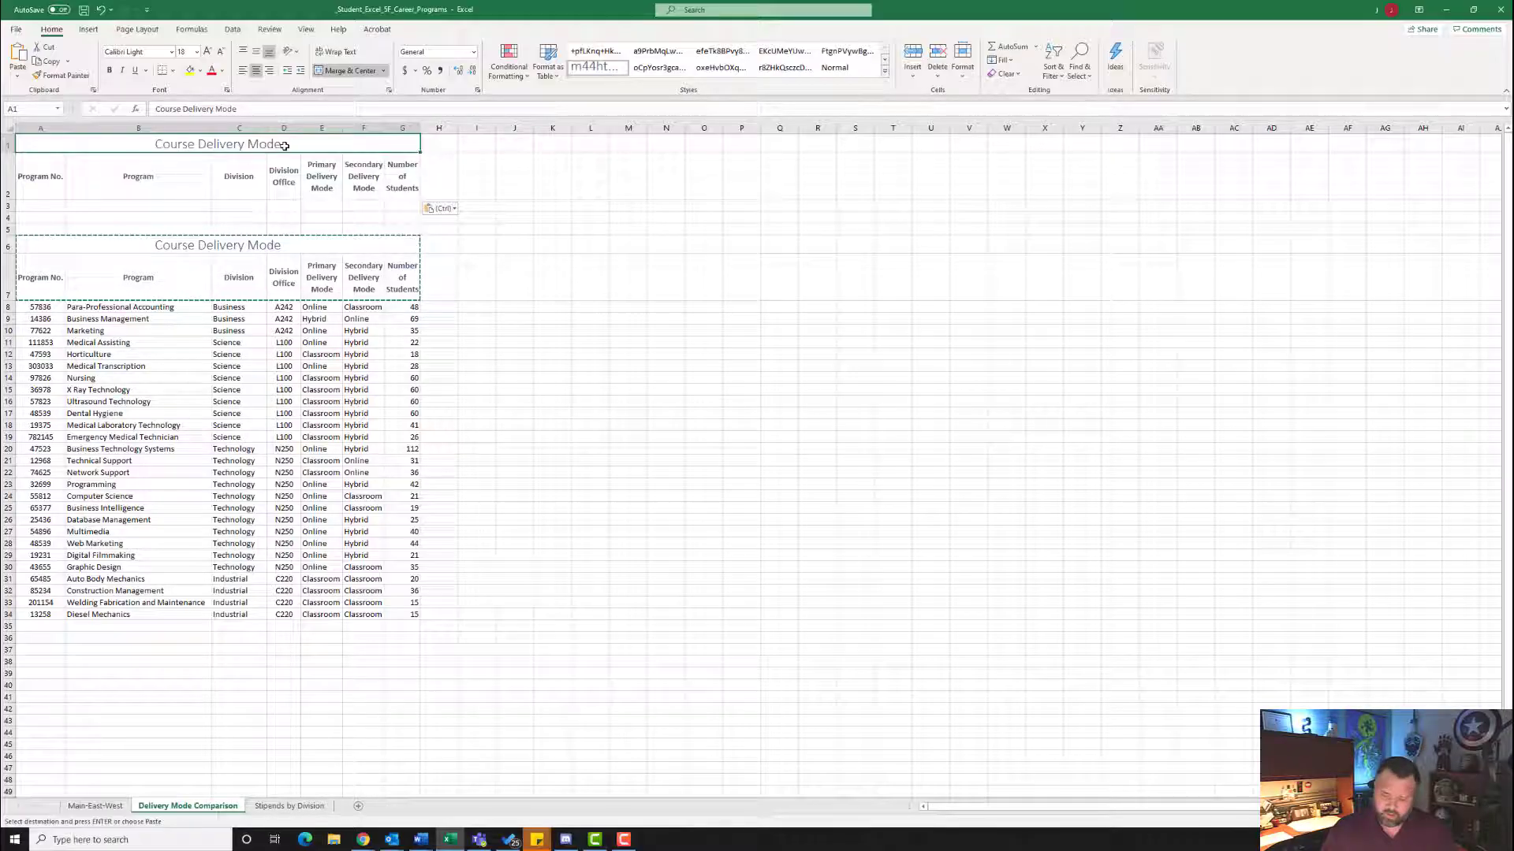
key("BackSpace")
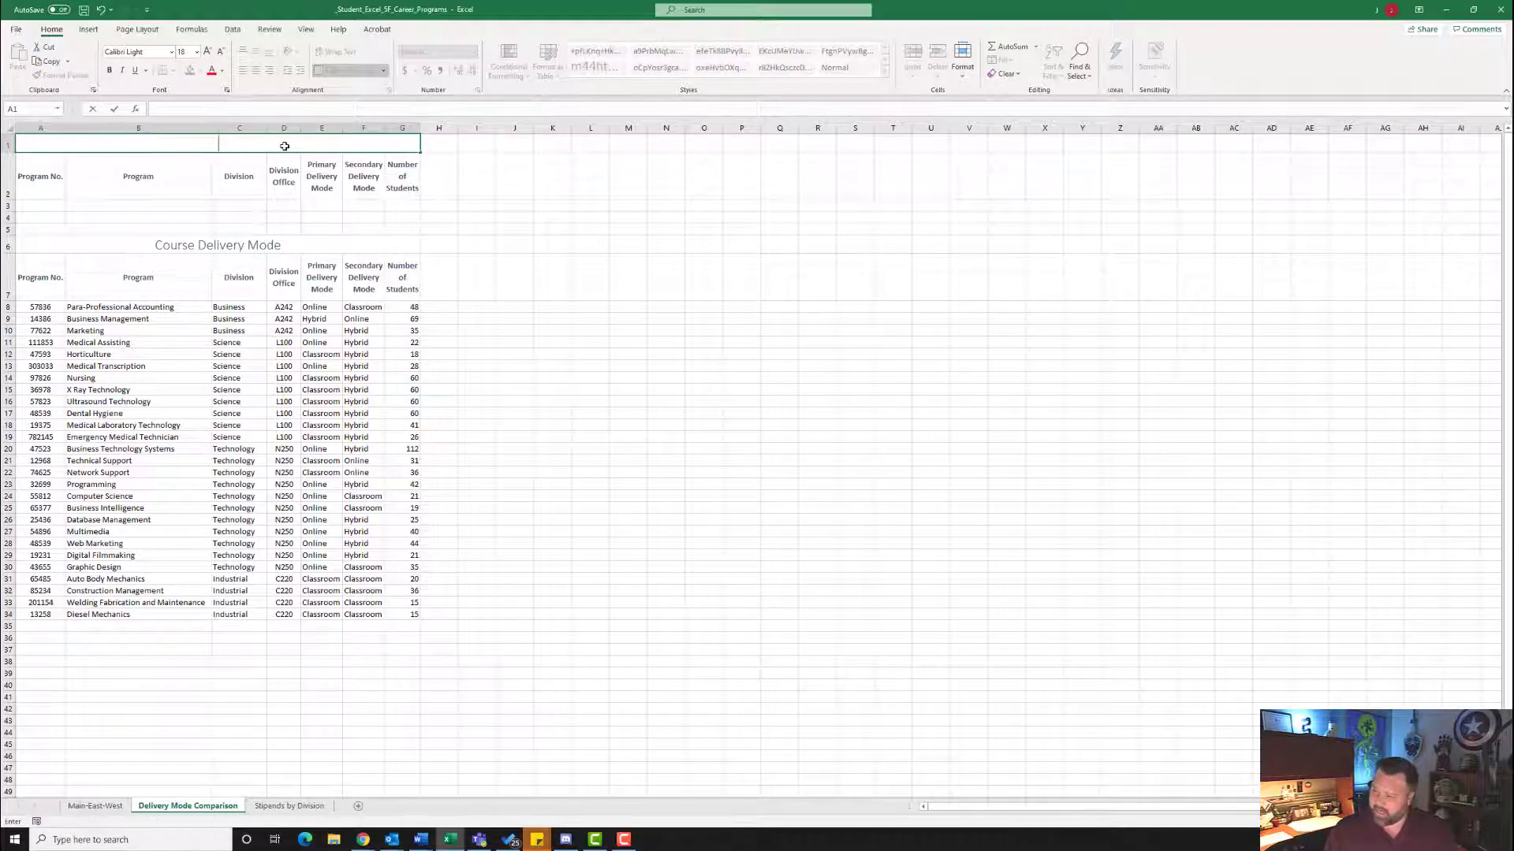
type("Criteria")
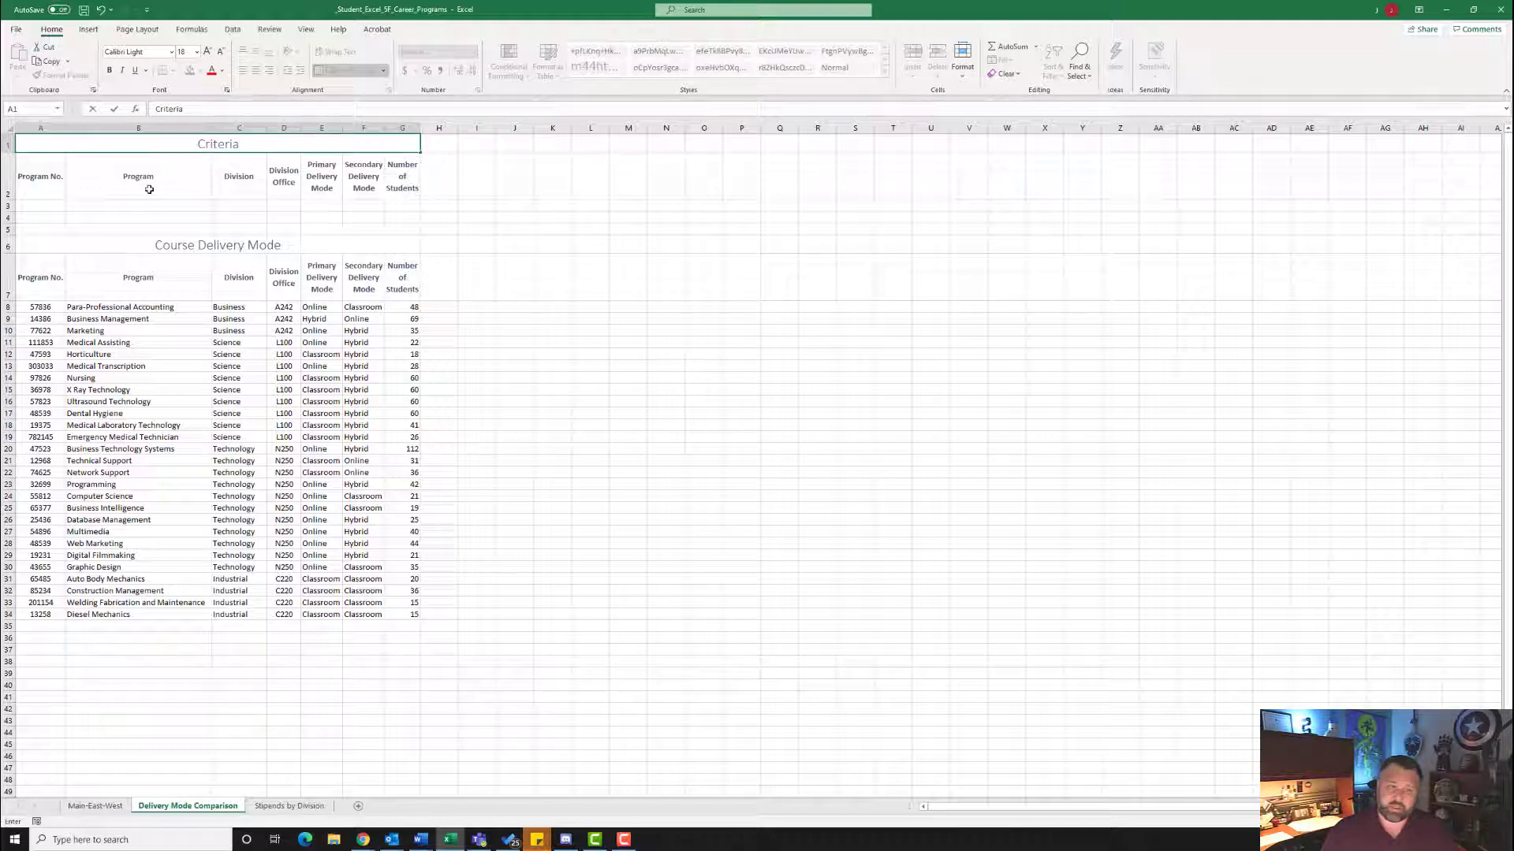
left_click(29, 176)
Step: Name the range A2:G3 'Criteria' using the Name Box
left_click_drag(30, 177, 407, 205)
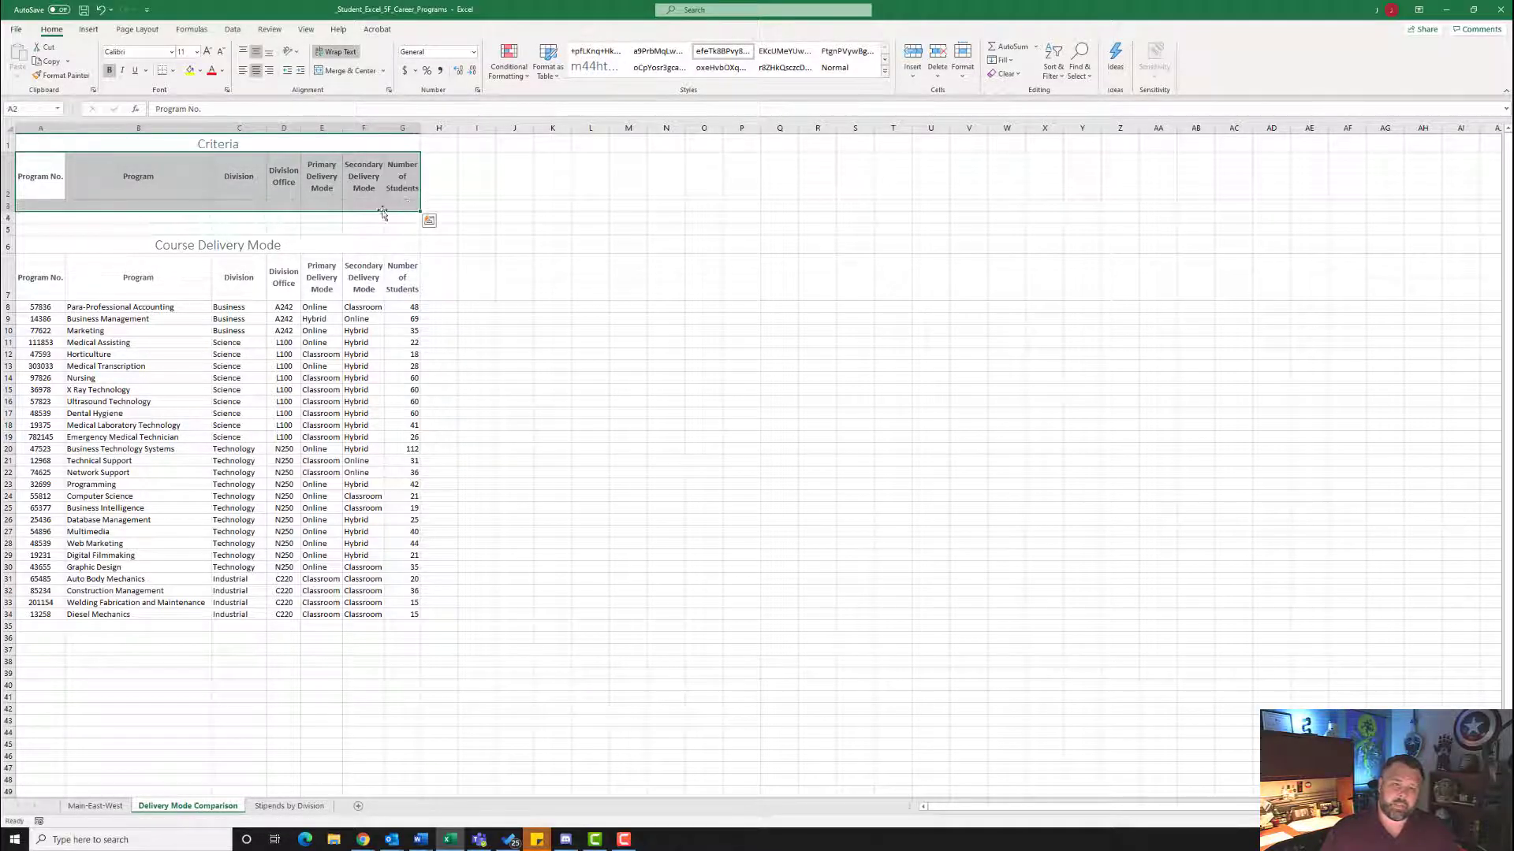
left_click(23, 110)
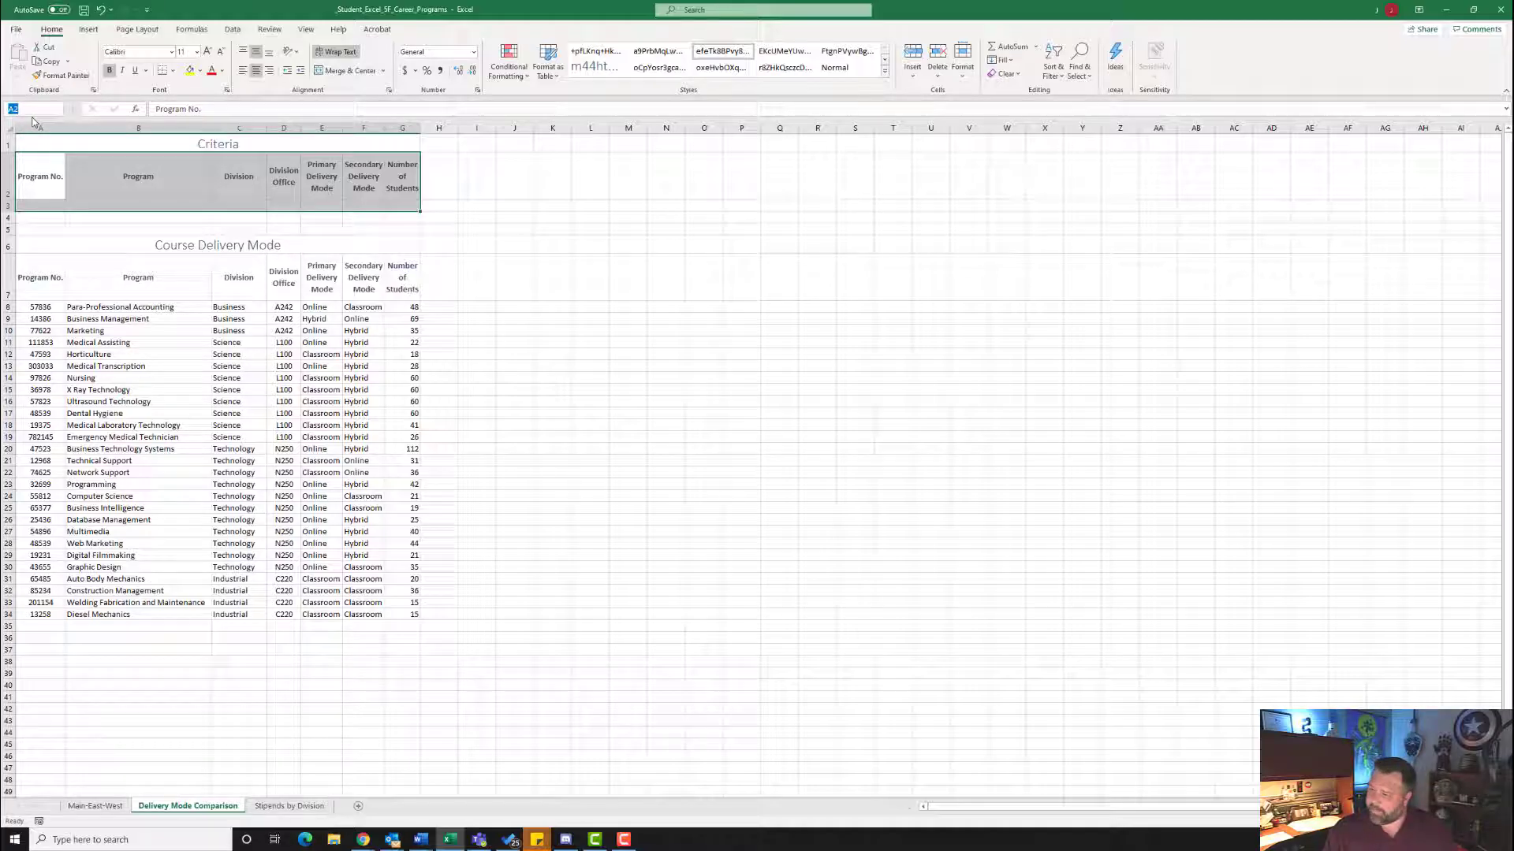
type("c")
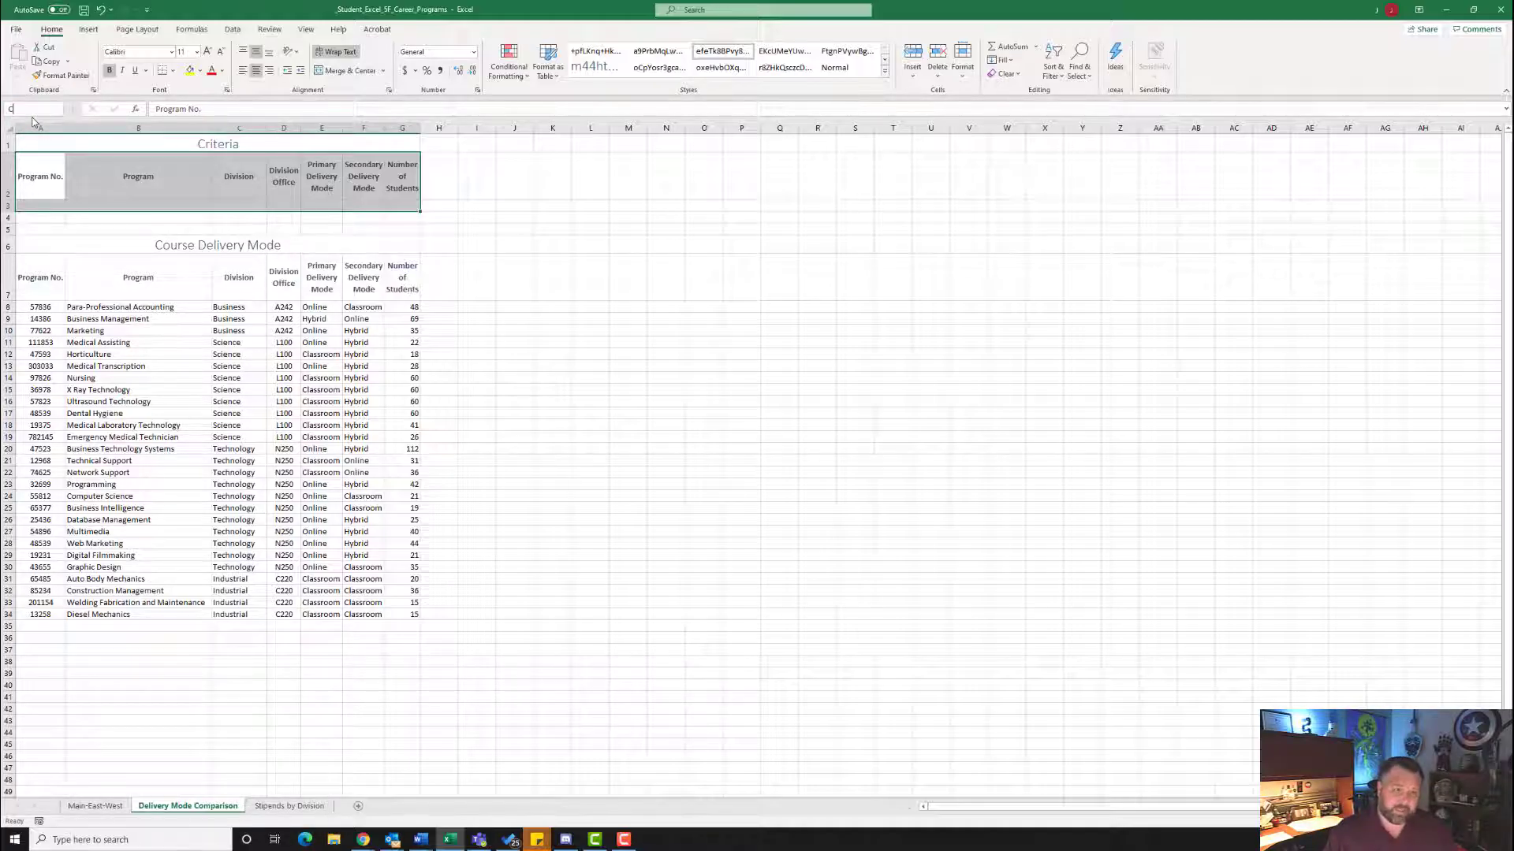
type("rite")
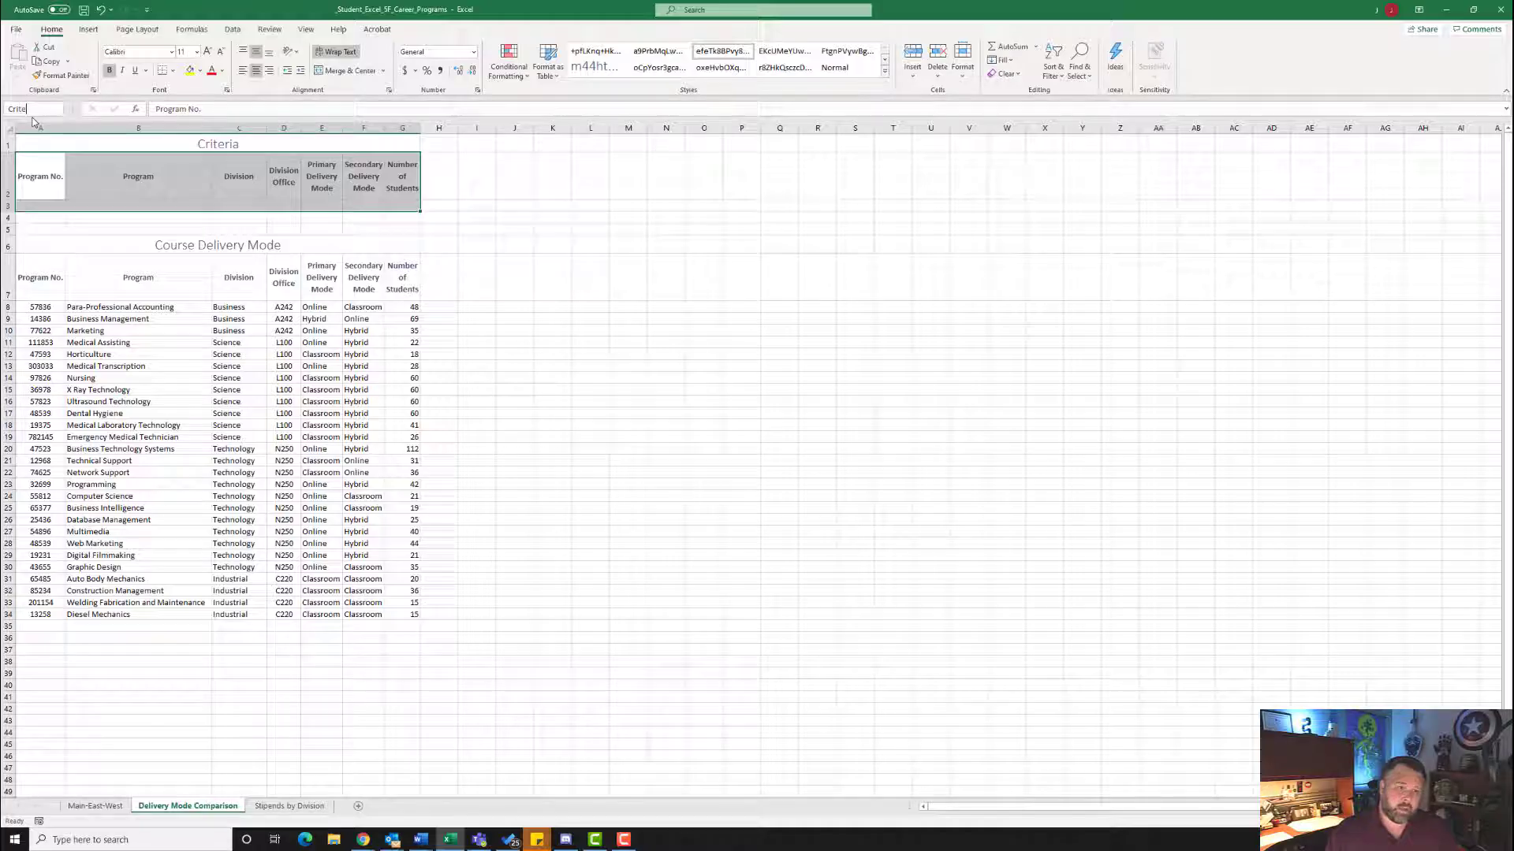
type("ria")
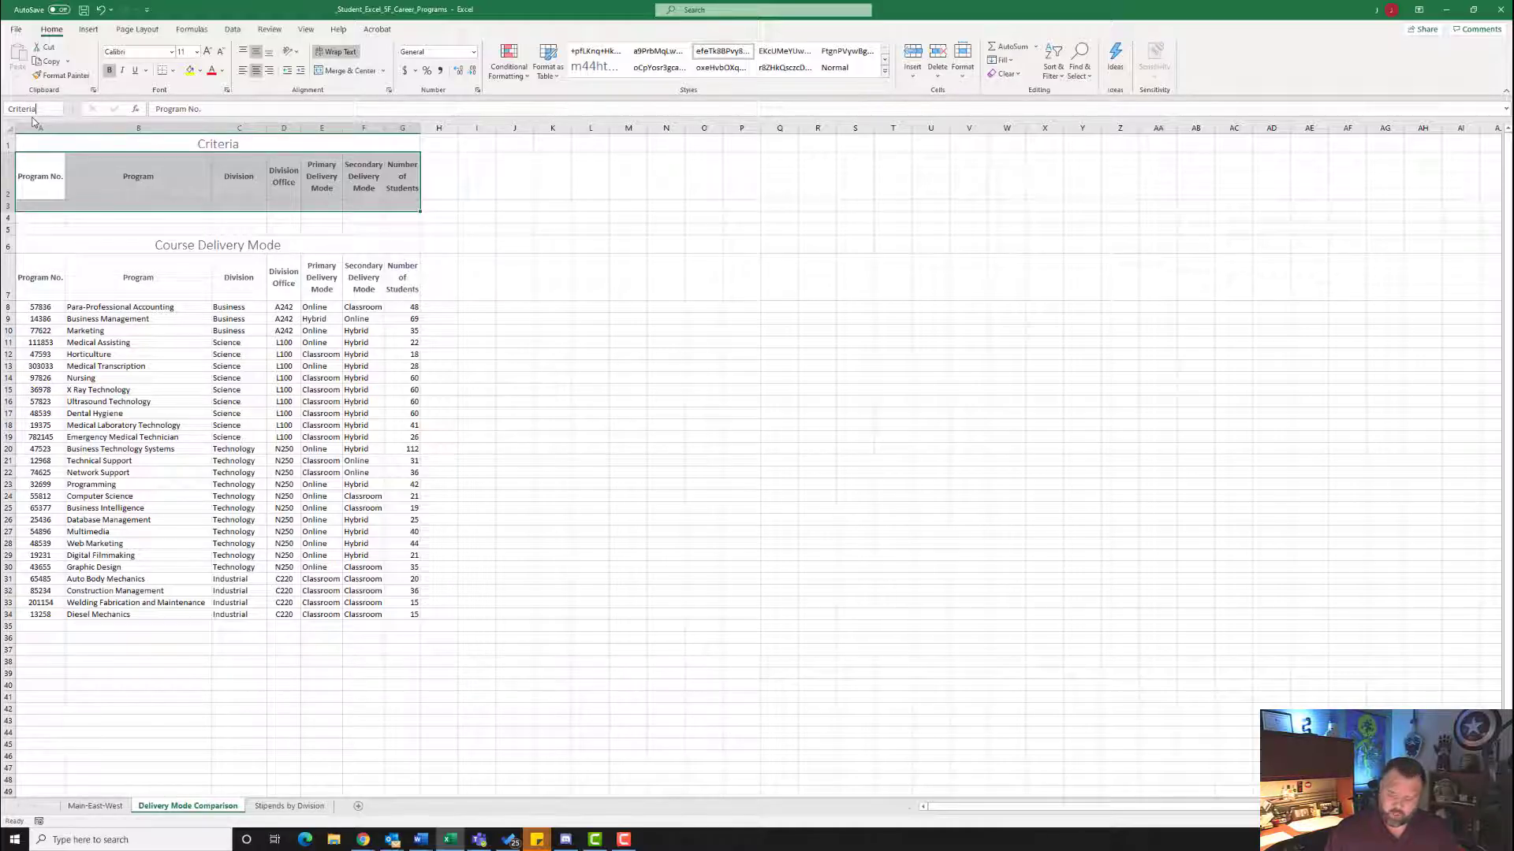
key("Return")
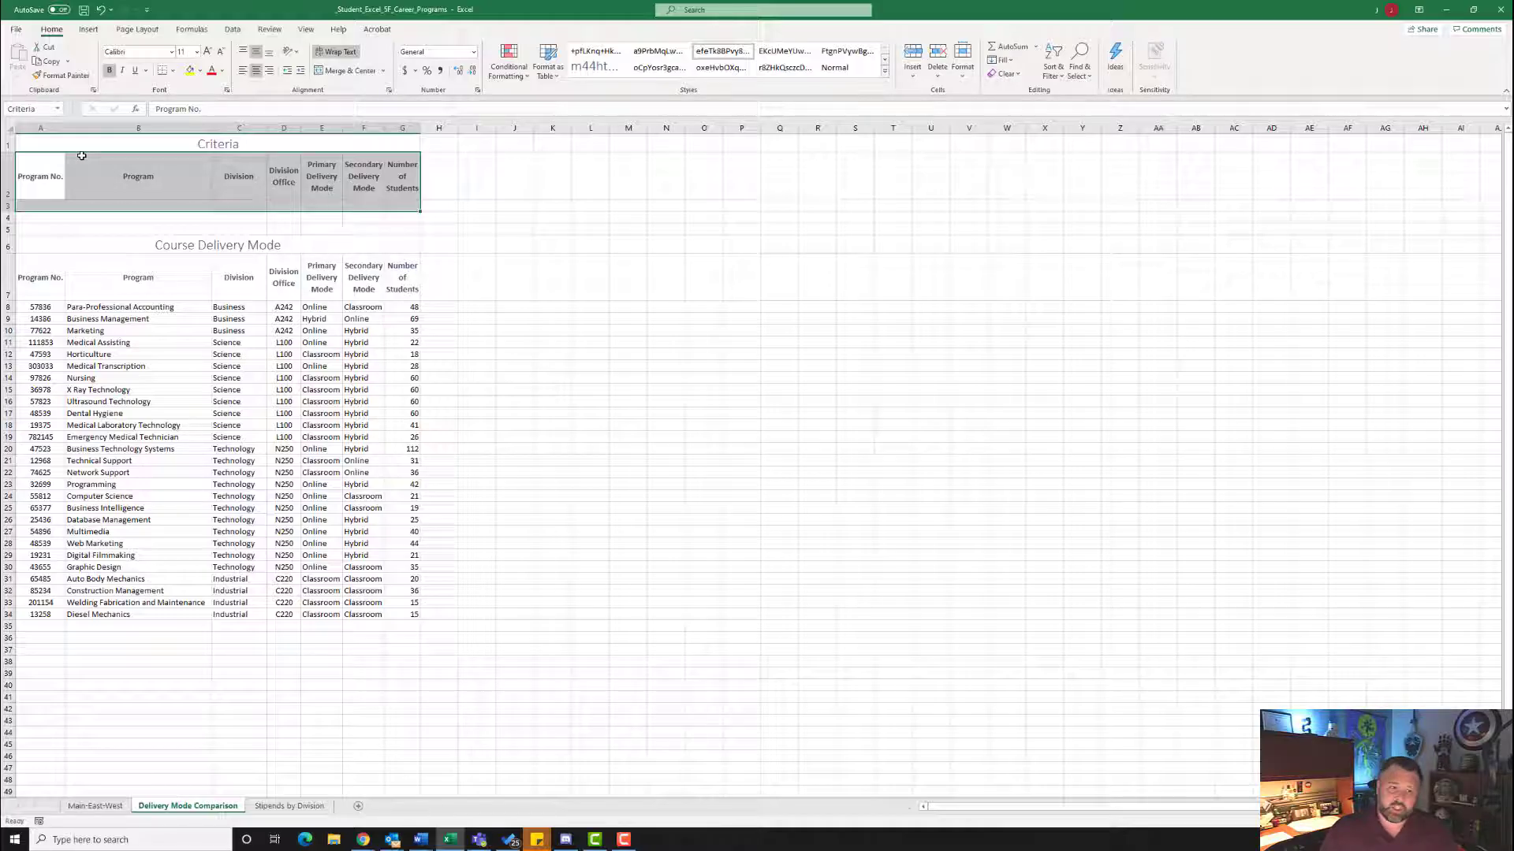
Step: Copy the Criteria title and header rows and paste them at A36
left_click(44, 148)
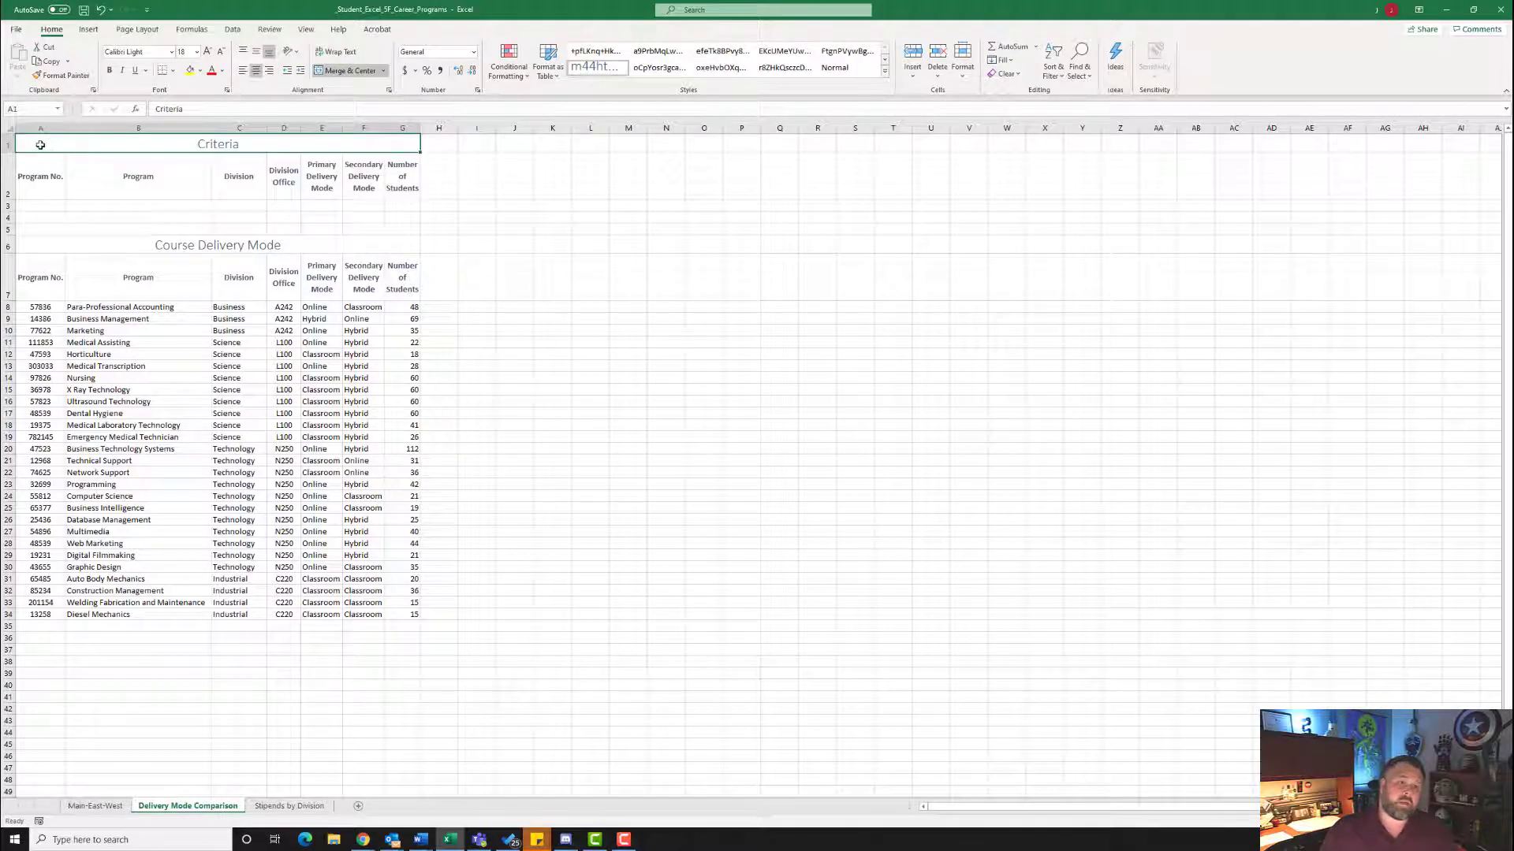
left_click_drag(40, 145, 60, 176)
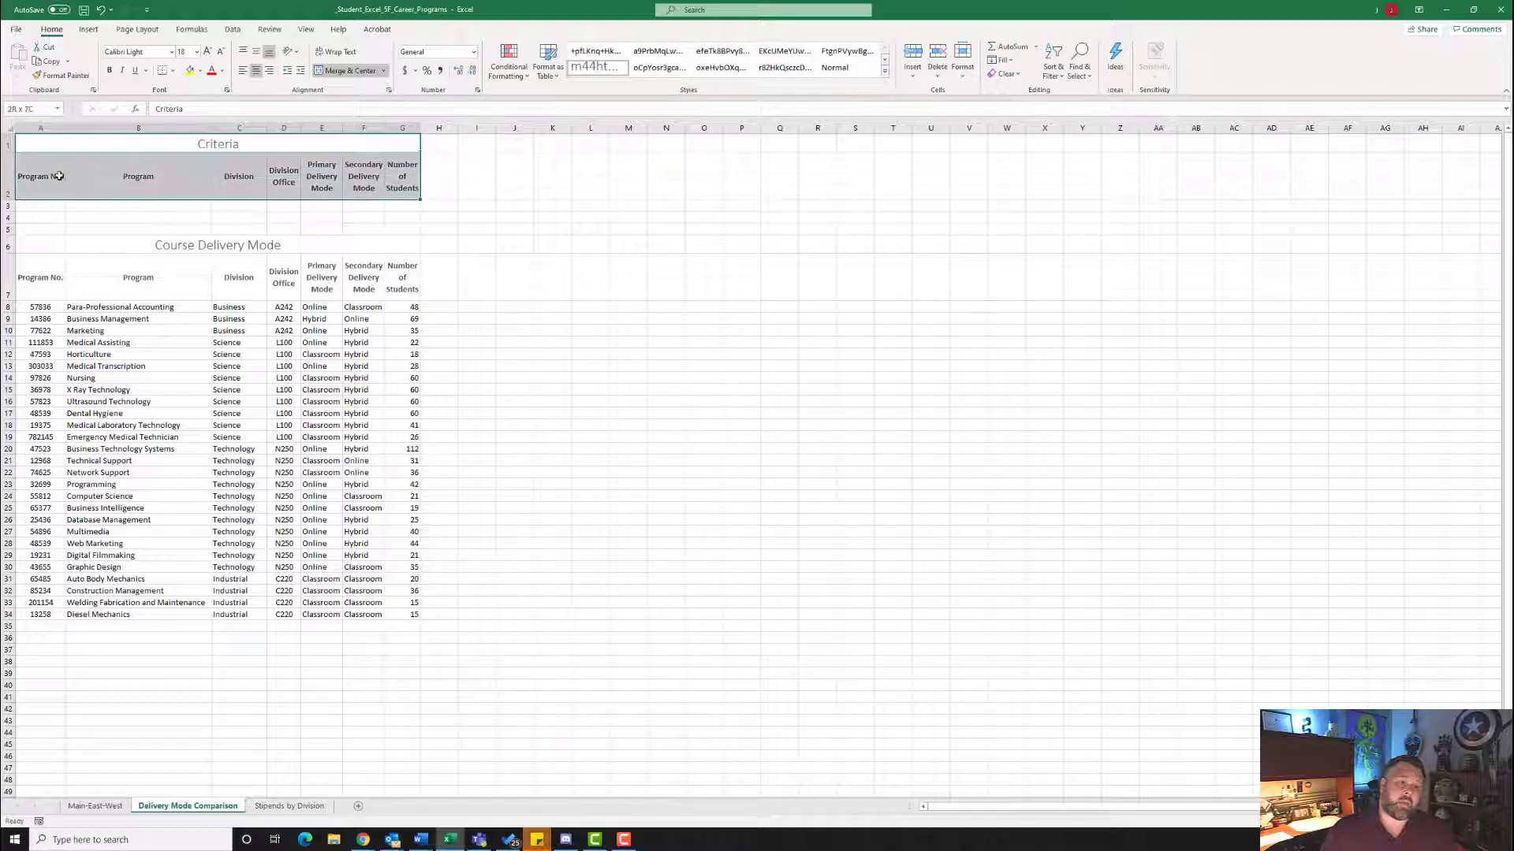
right_click(156, 143)
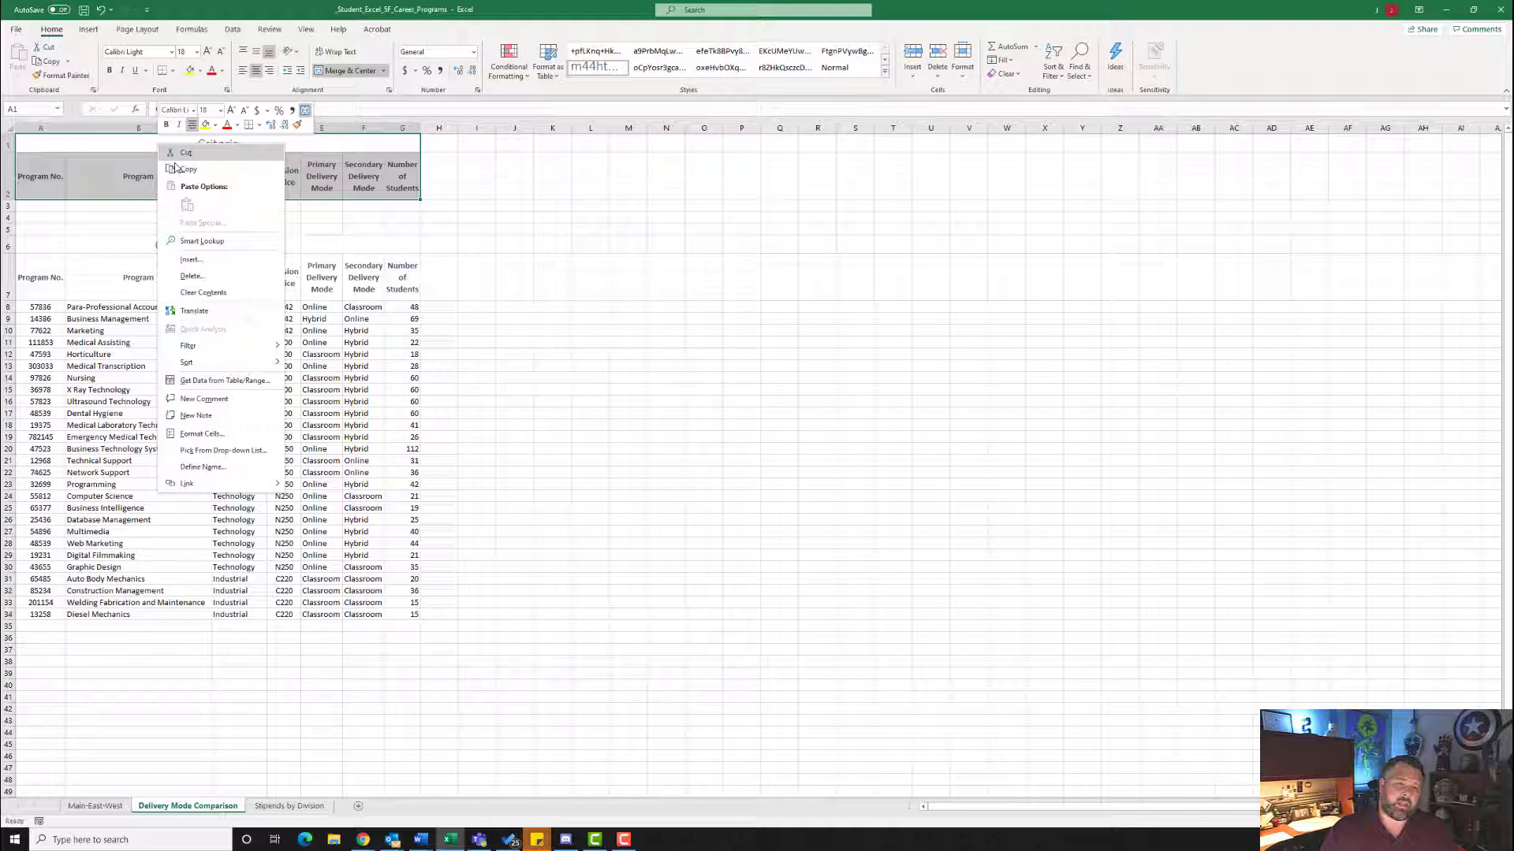
left_click(181, 183)
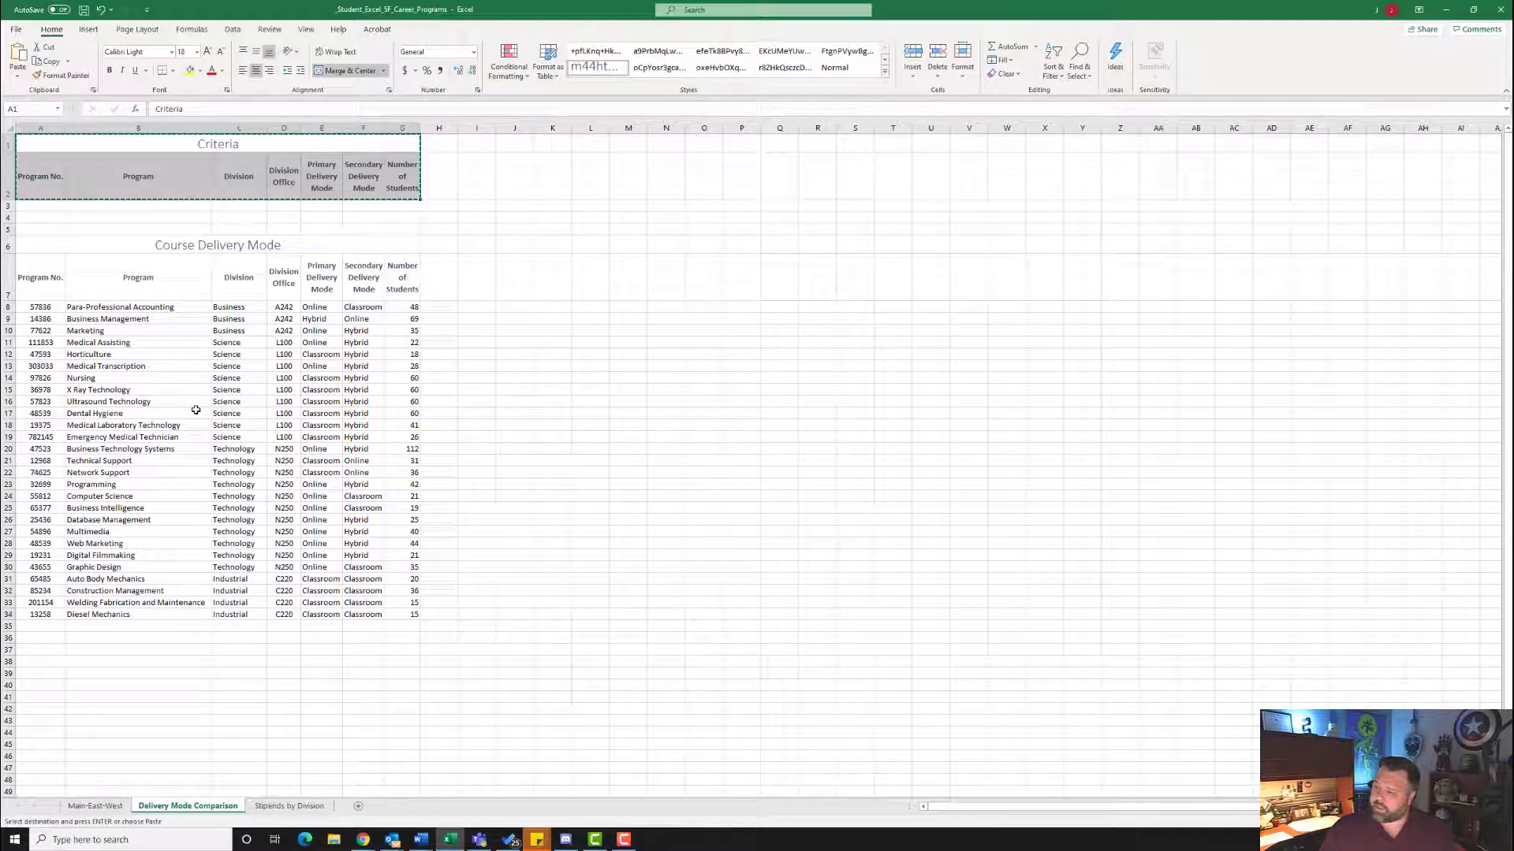
left_click(35, 638)
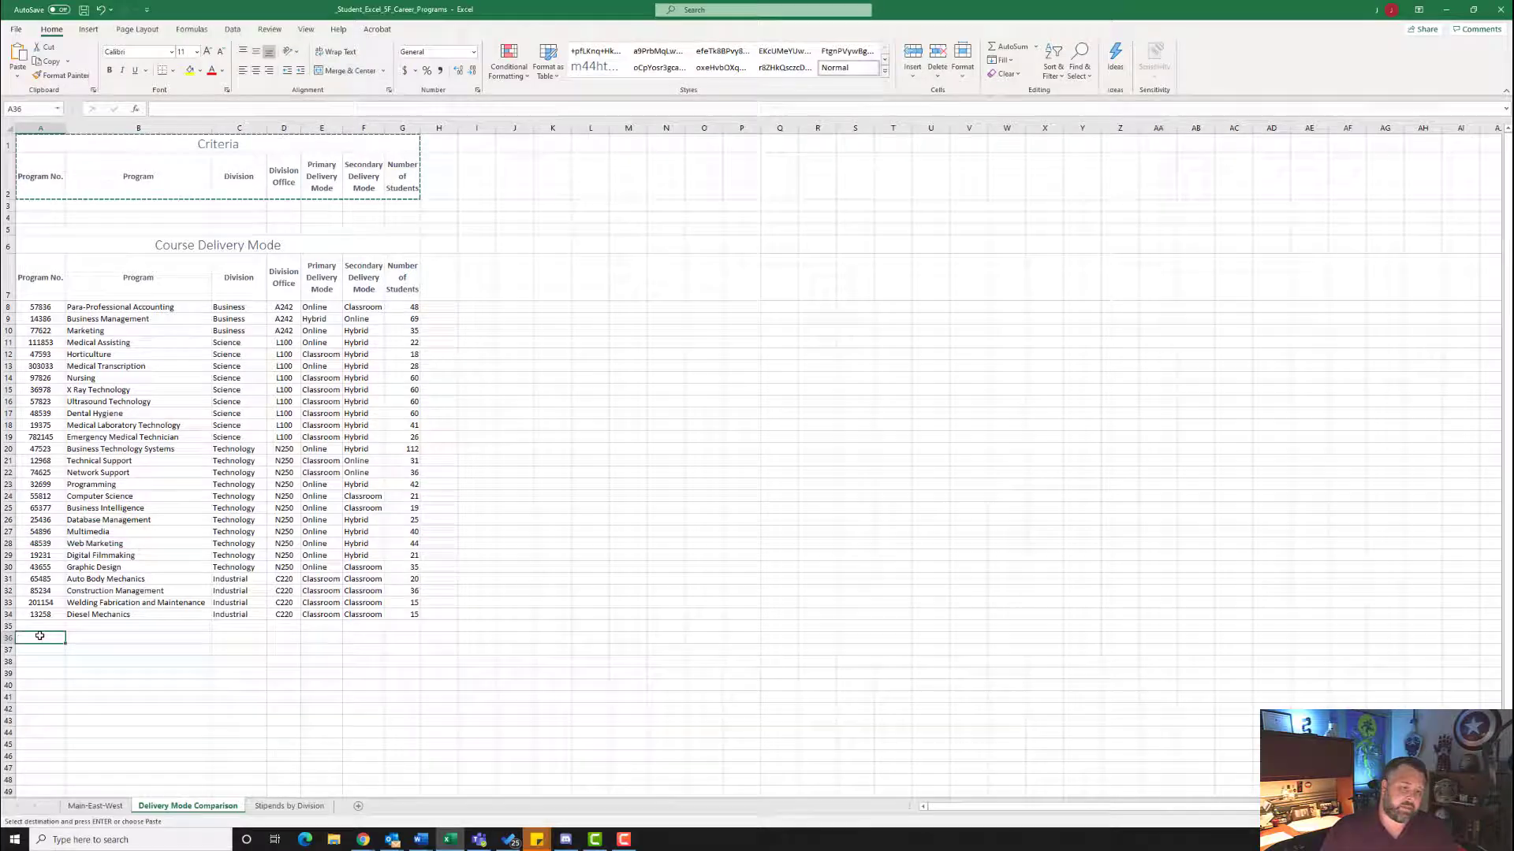
key("ctrl+v")
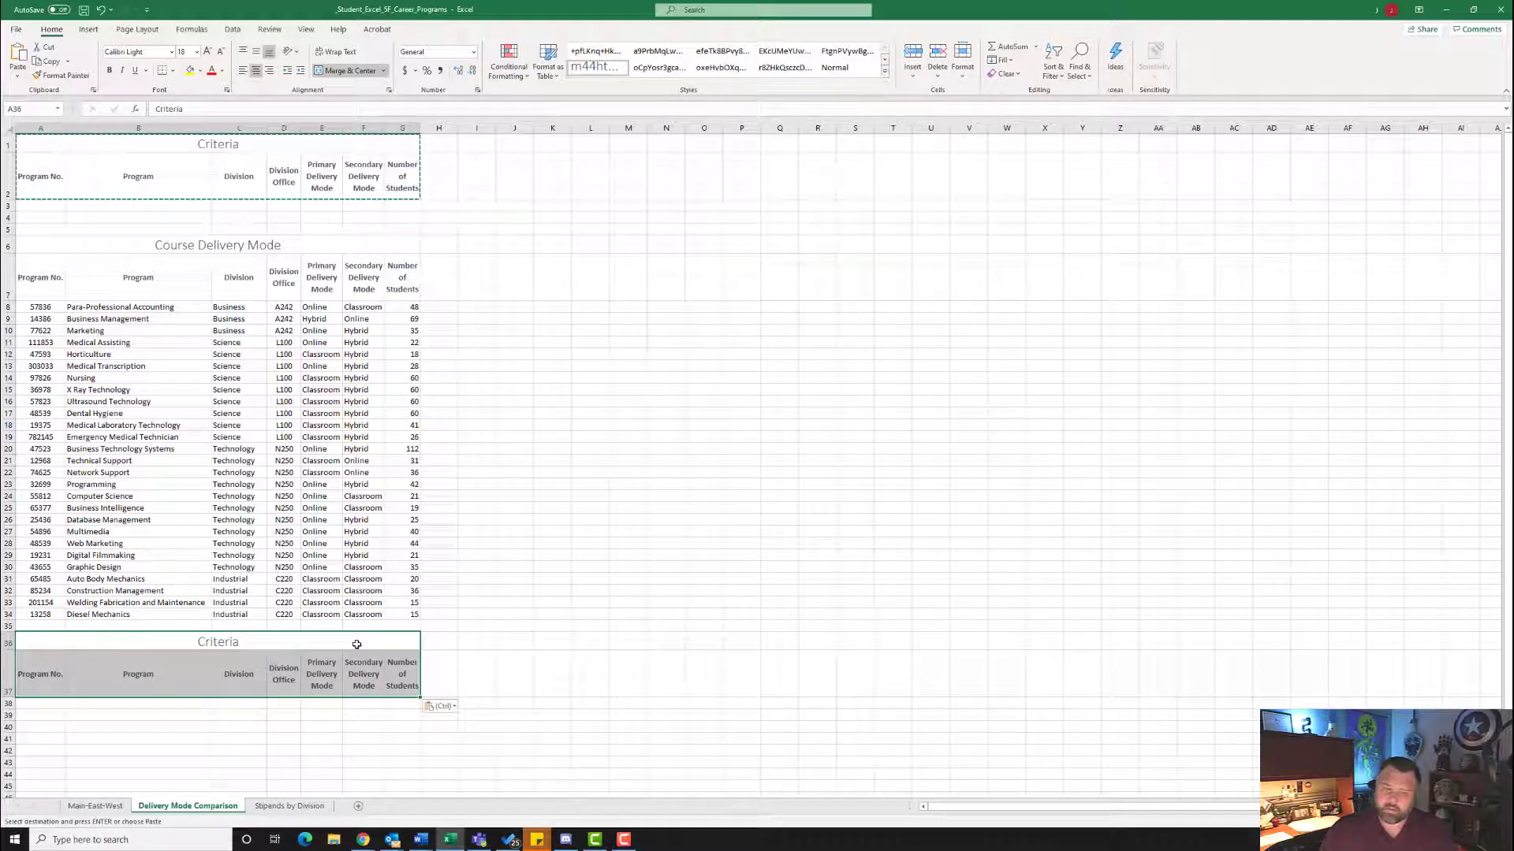
Step: Retitle the A36 copy 'Online-Hybrid Delivery Modes'
double_click(248, 641)
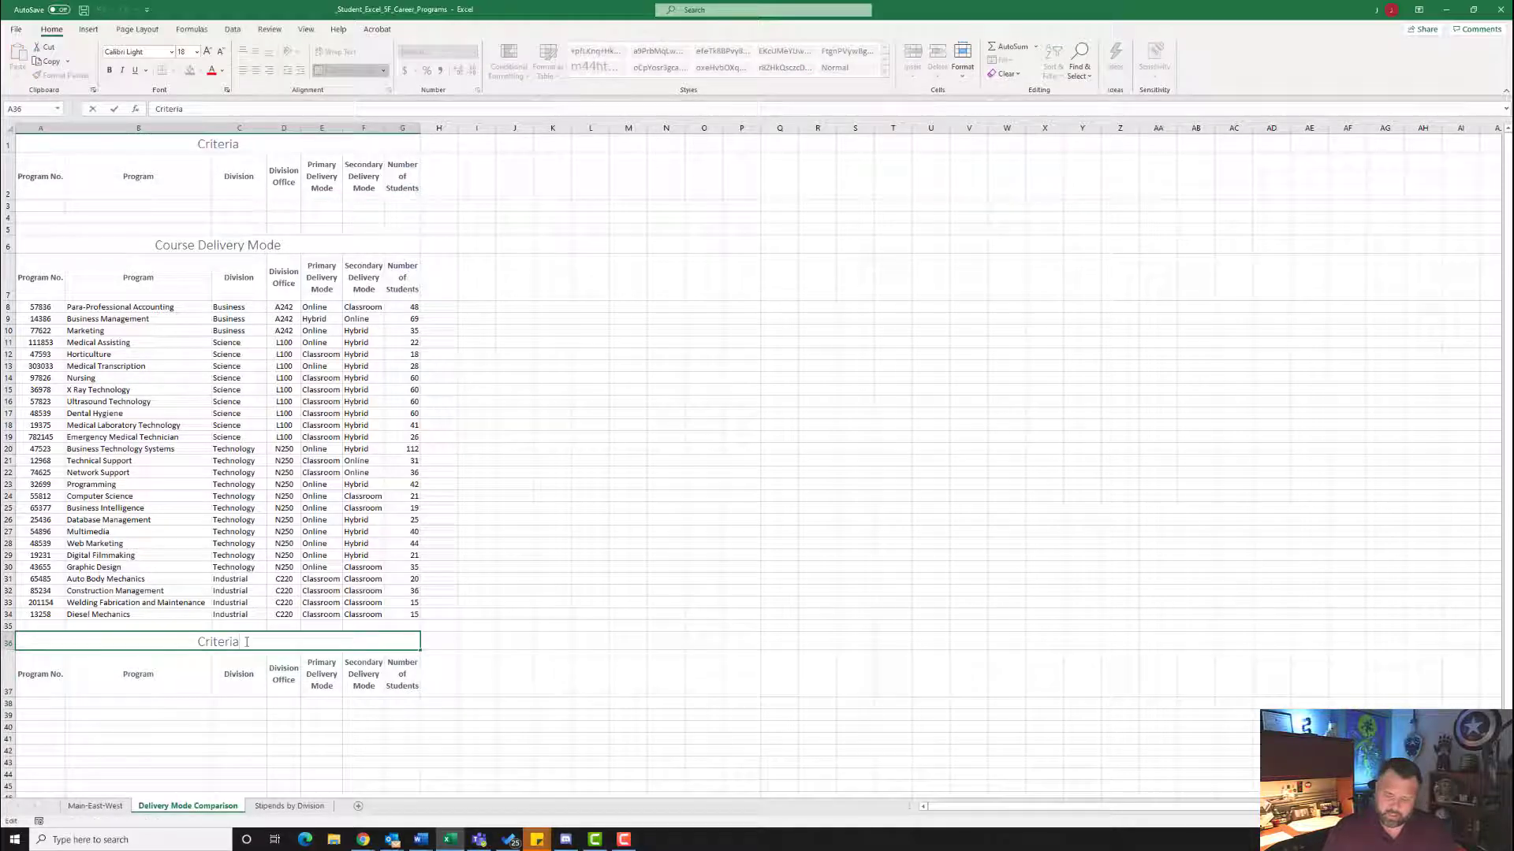
key("BackSpace")
key("BackSpace")
key("BackSpace")
key("BackSpace")
key("BackSpace")
key("BackSpace")
key("BackSpace")
key("BackSpace")
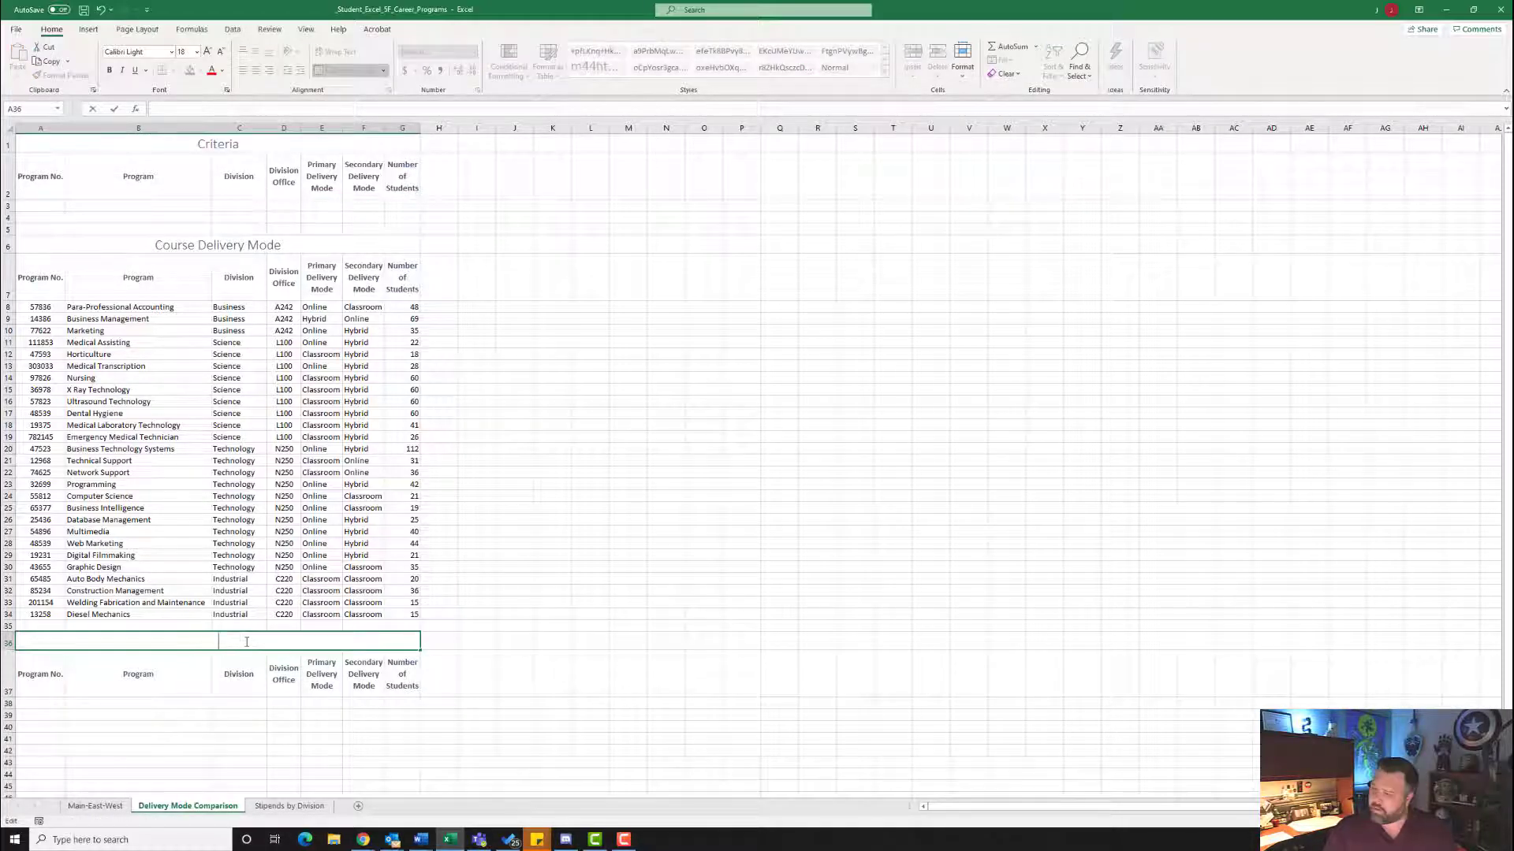
type("Online")
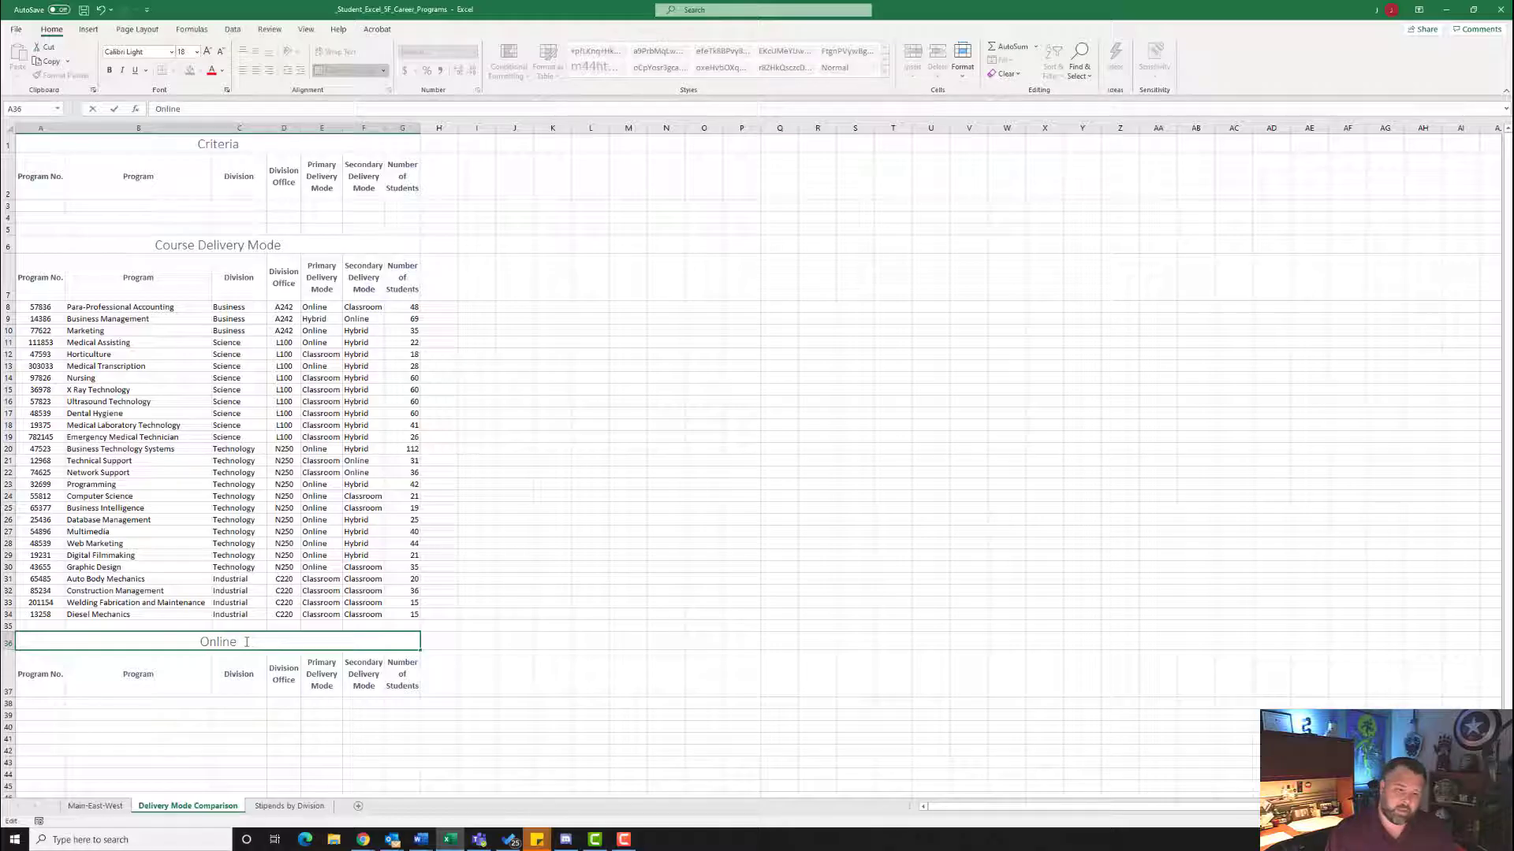
type("-Hybrid")
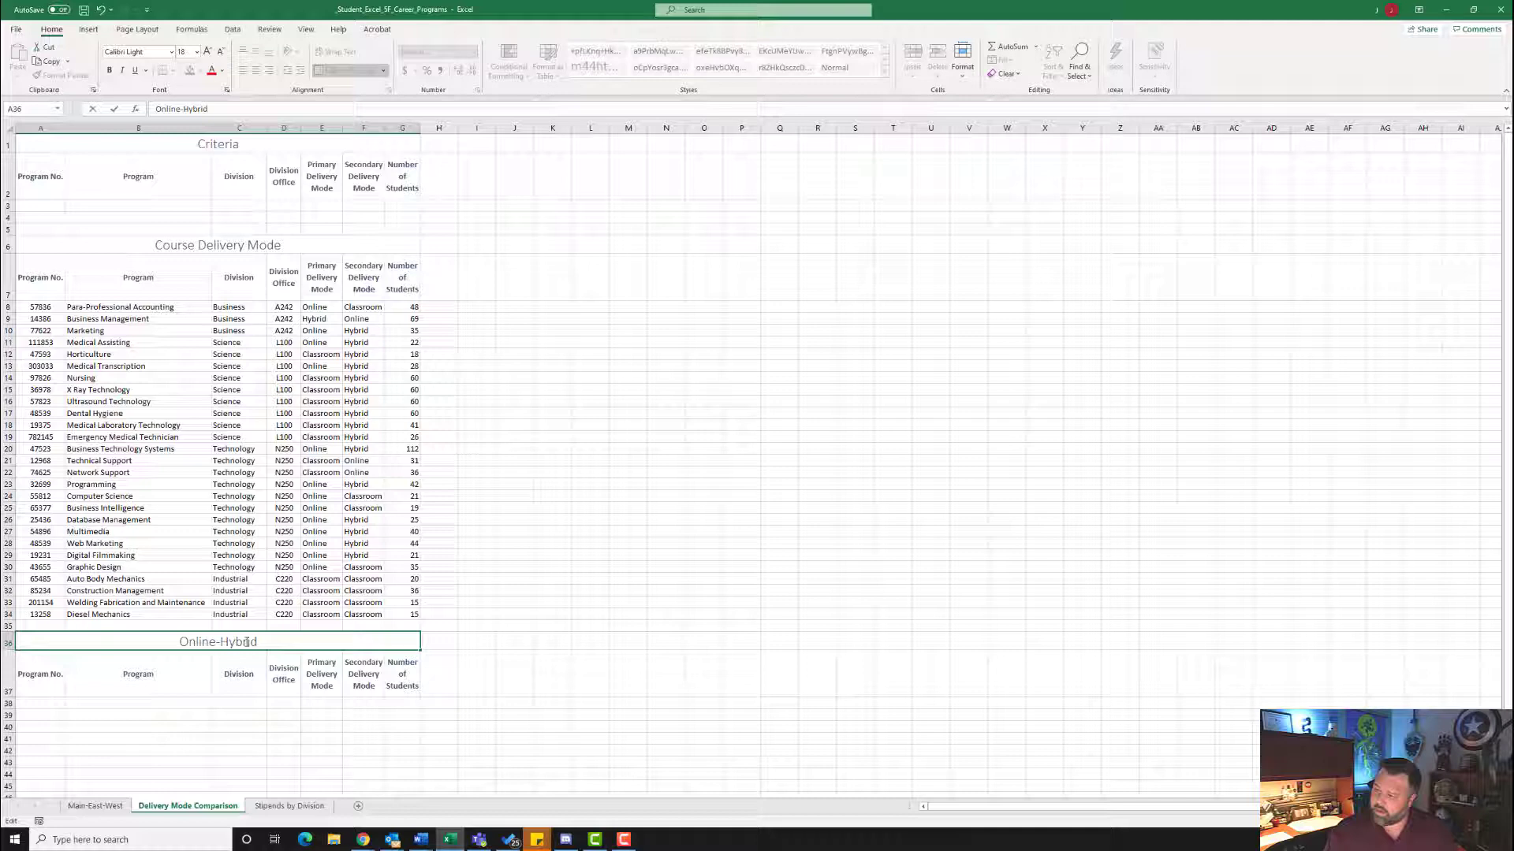
type(" De")
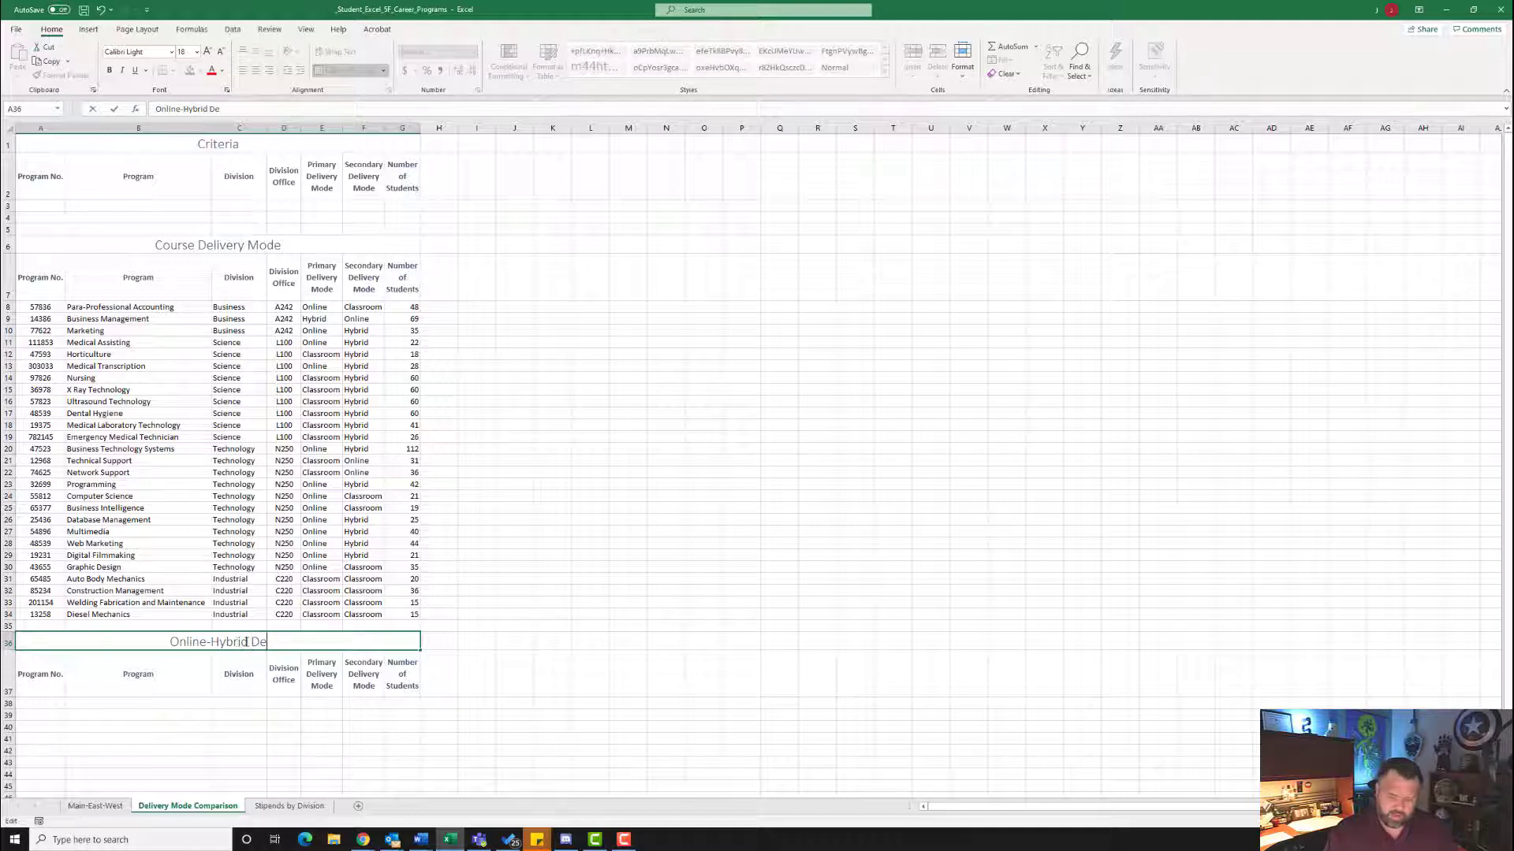
type("livery Modes")
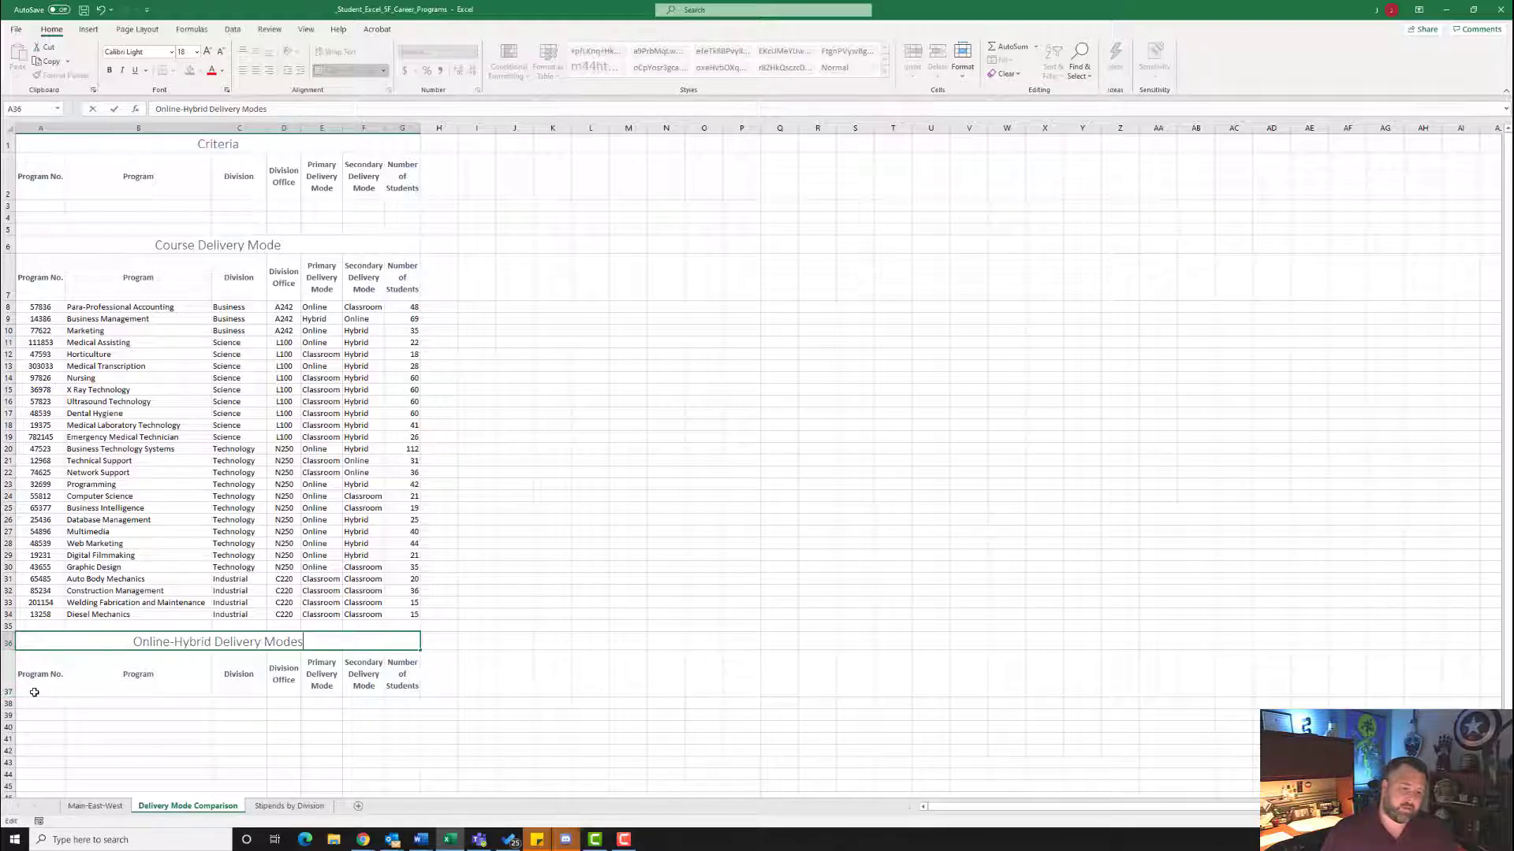
Step: Name the header row A37:G37 Extract and the course data A7:G34 Database
left_click_drag(29, 683, 410, 676)
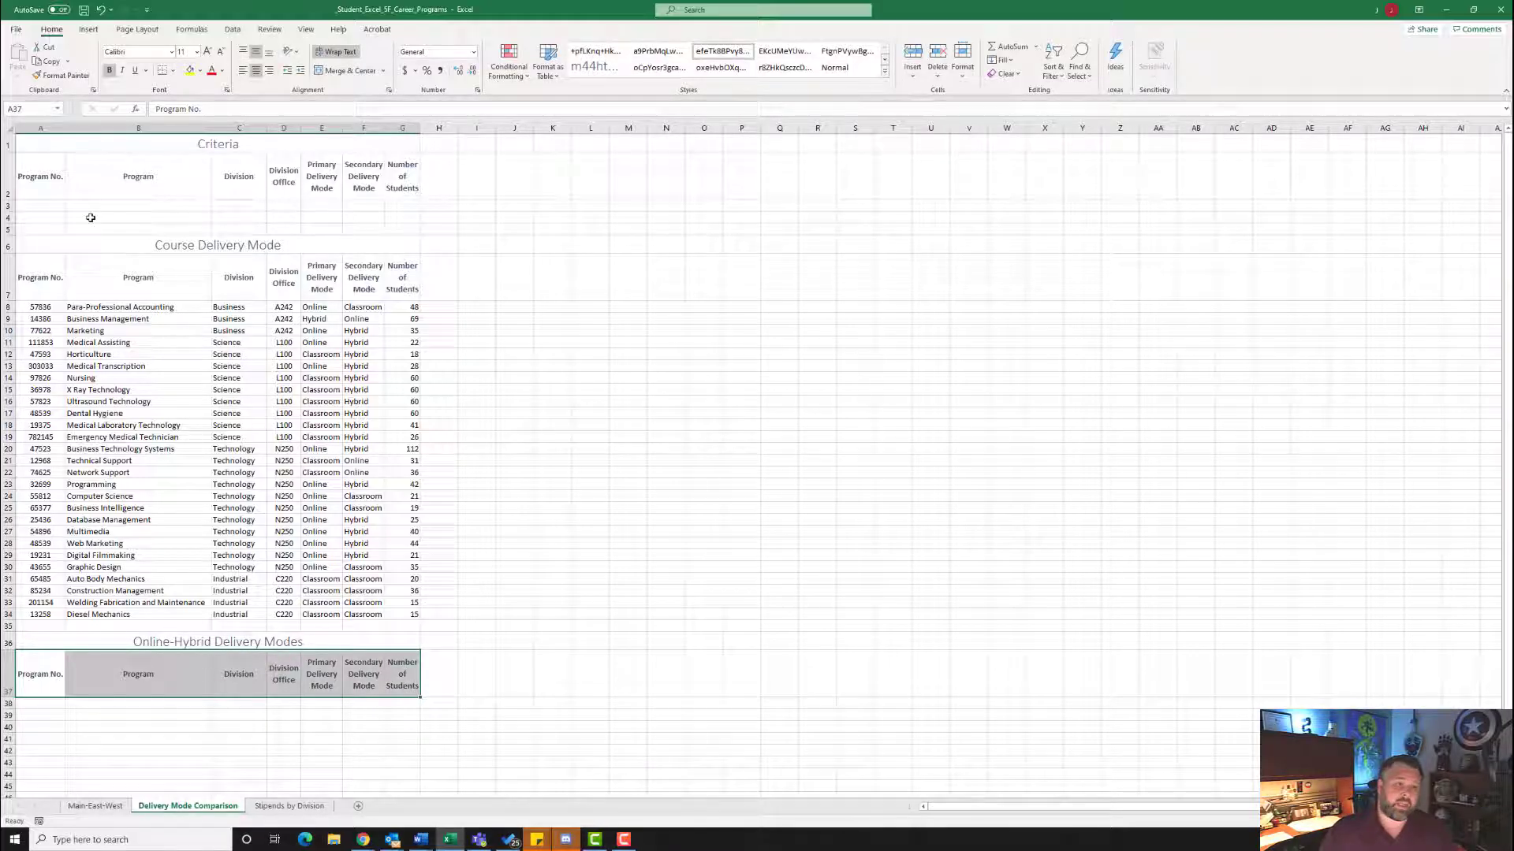
left_click(19, 108)
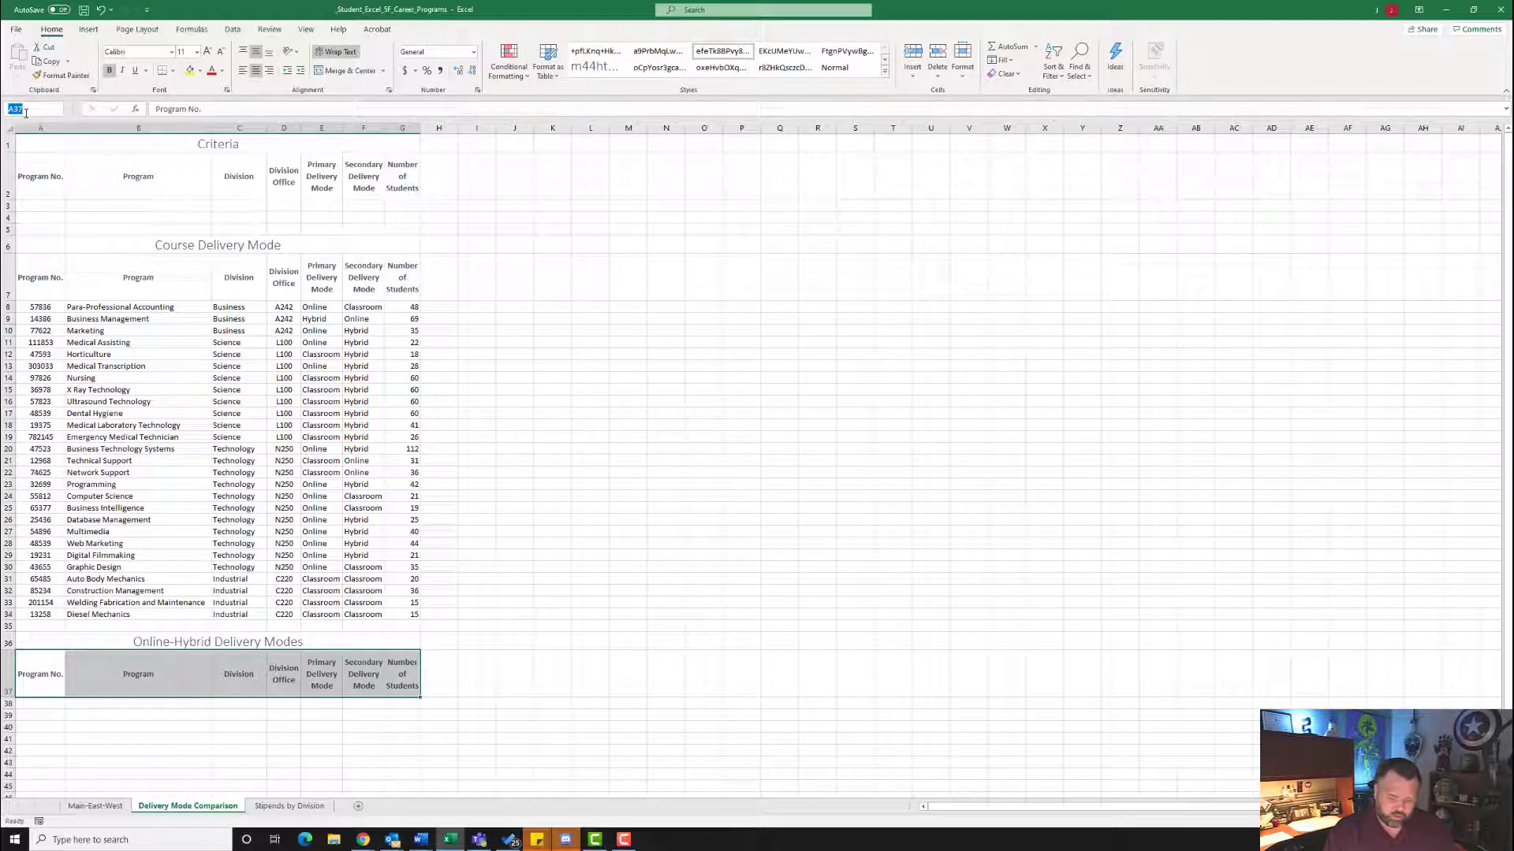
type("Extra")
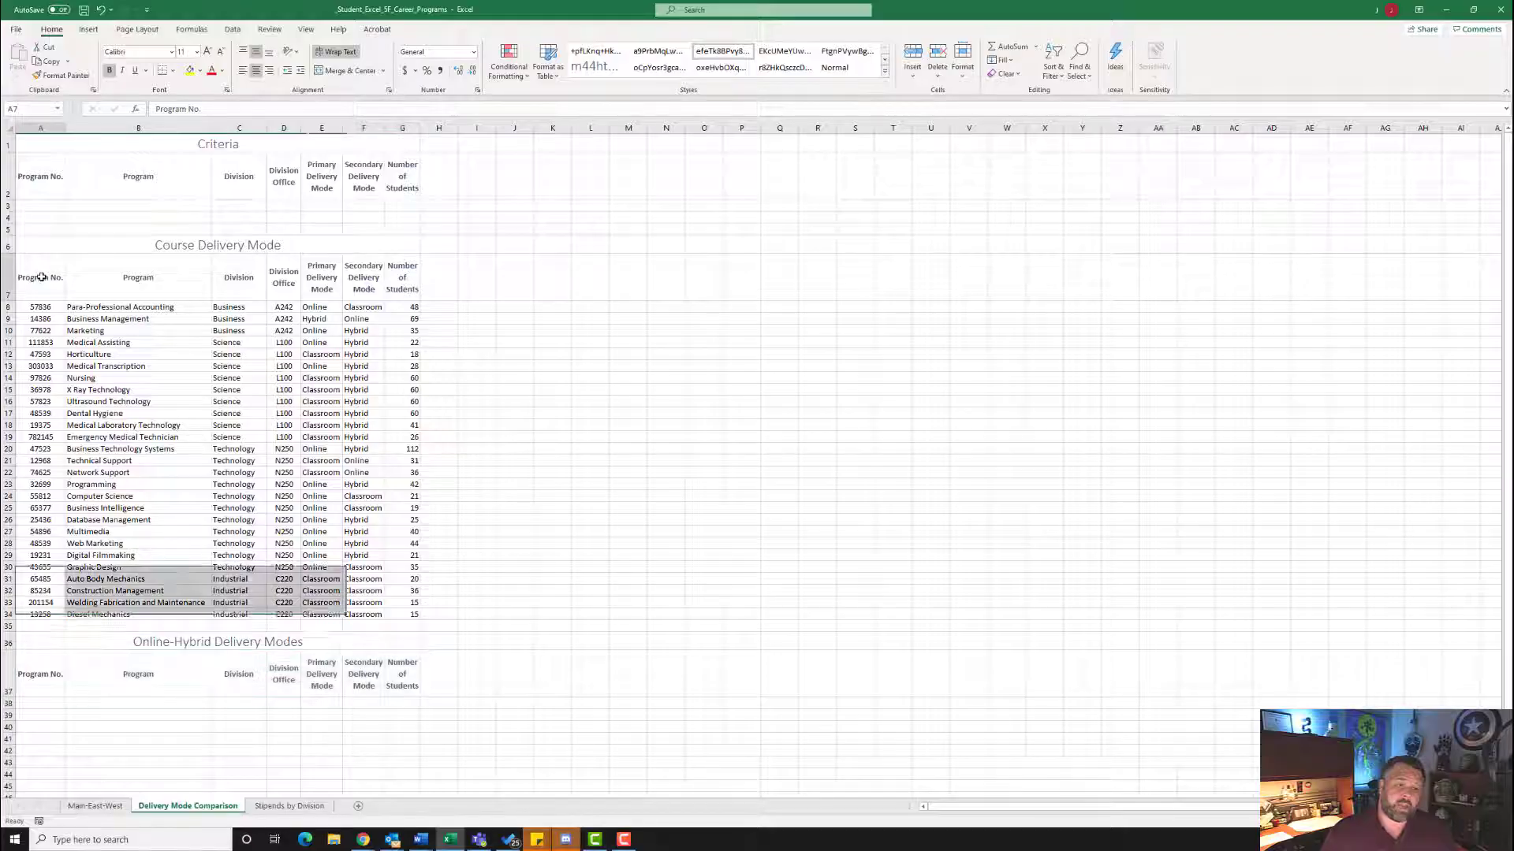
left_click_drag(40, 278, 395, 616)
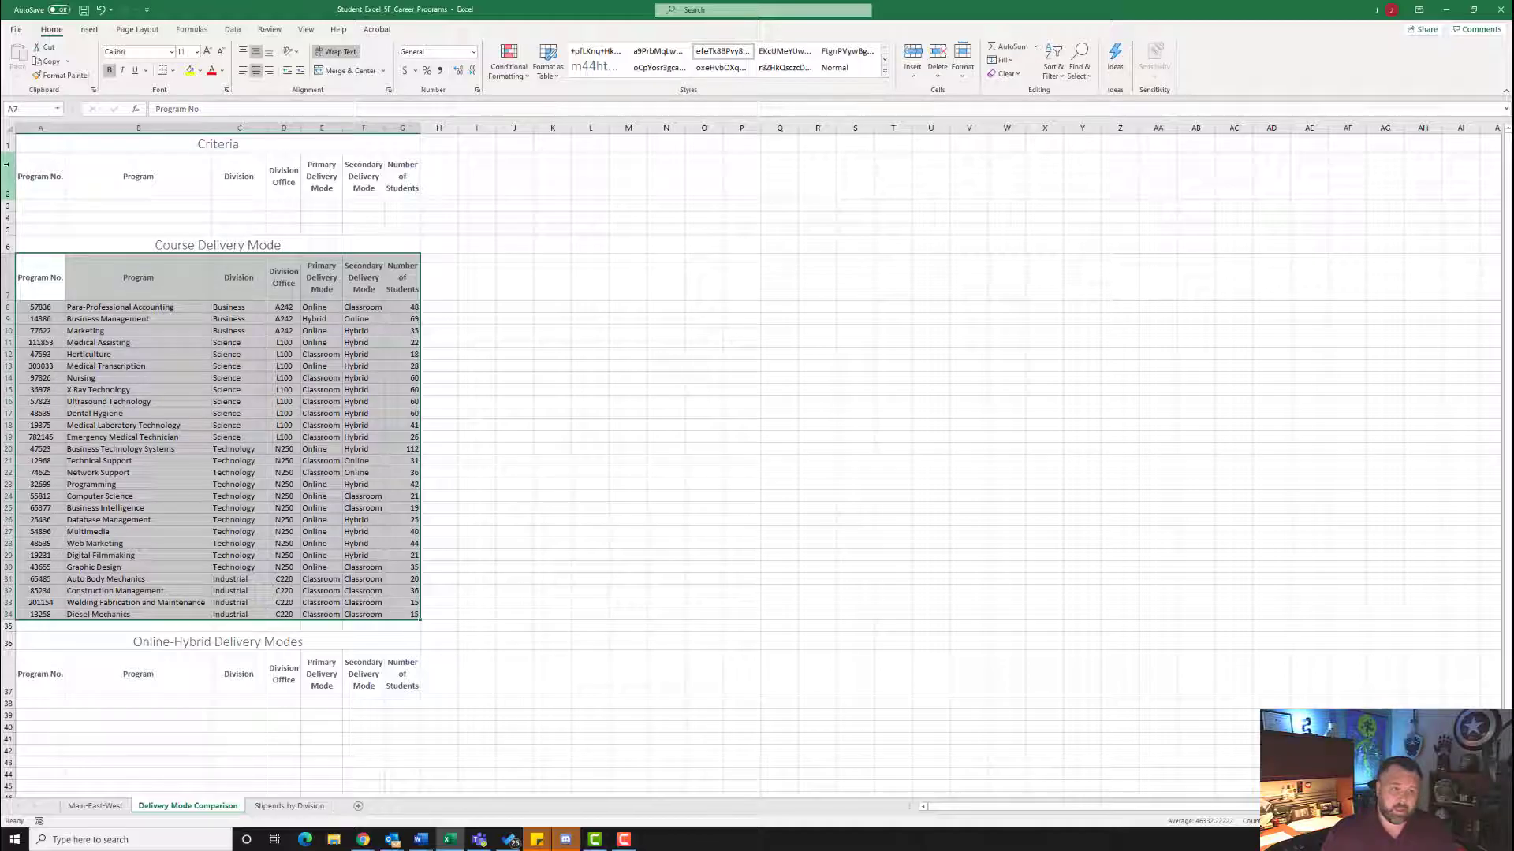
left_click(27, 108)
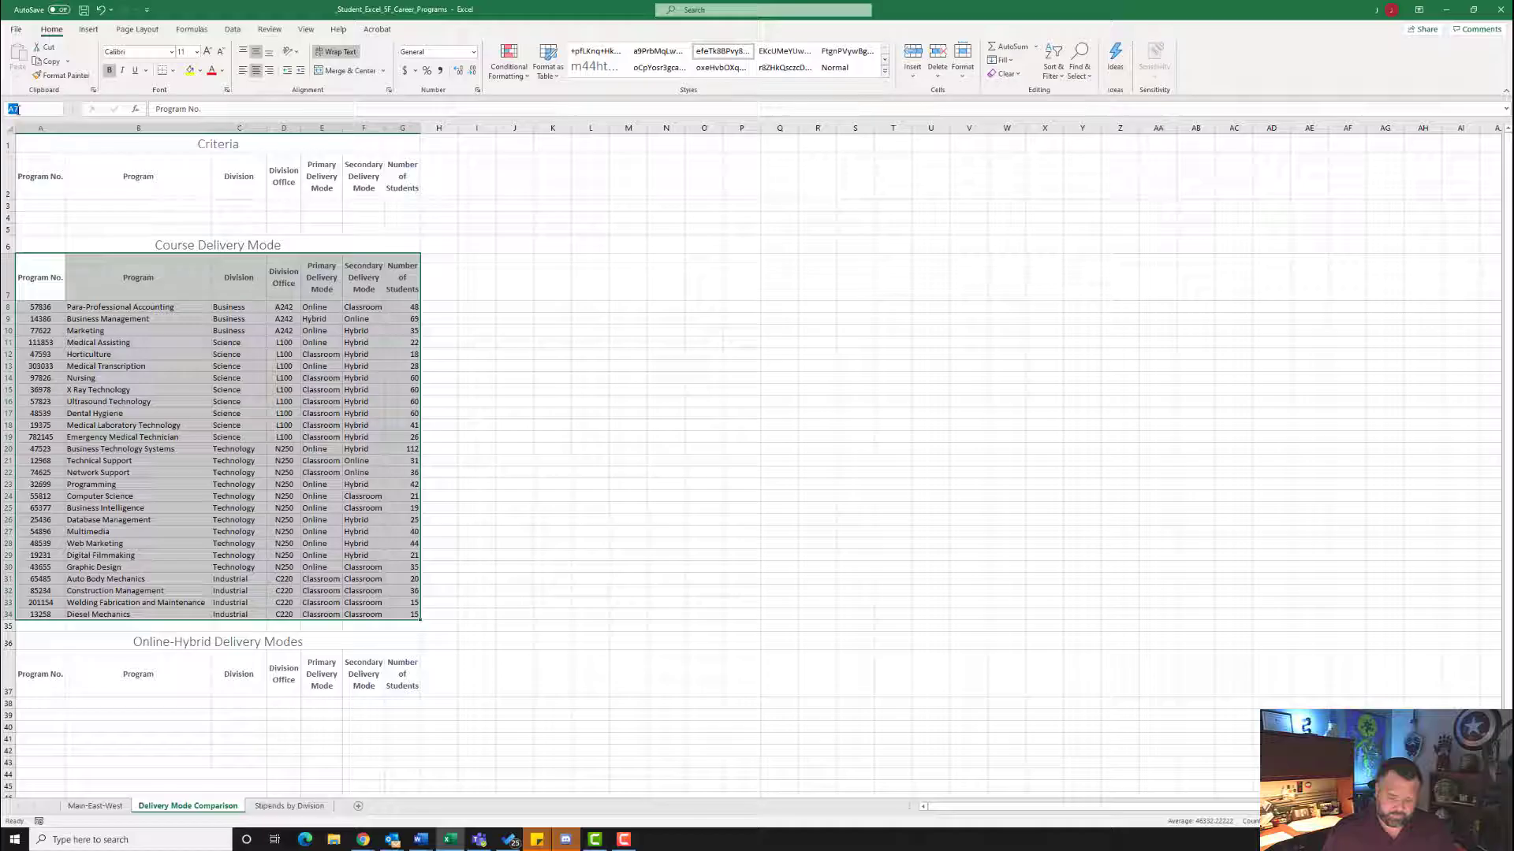
type("Database")
key("Return")
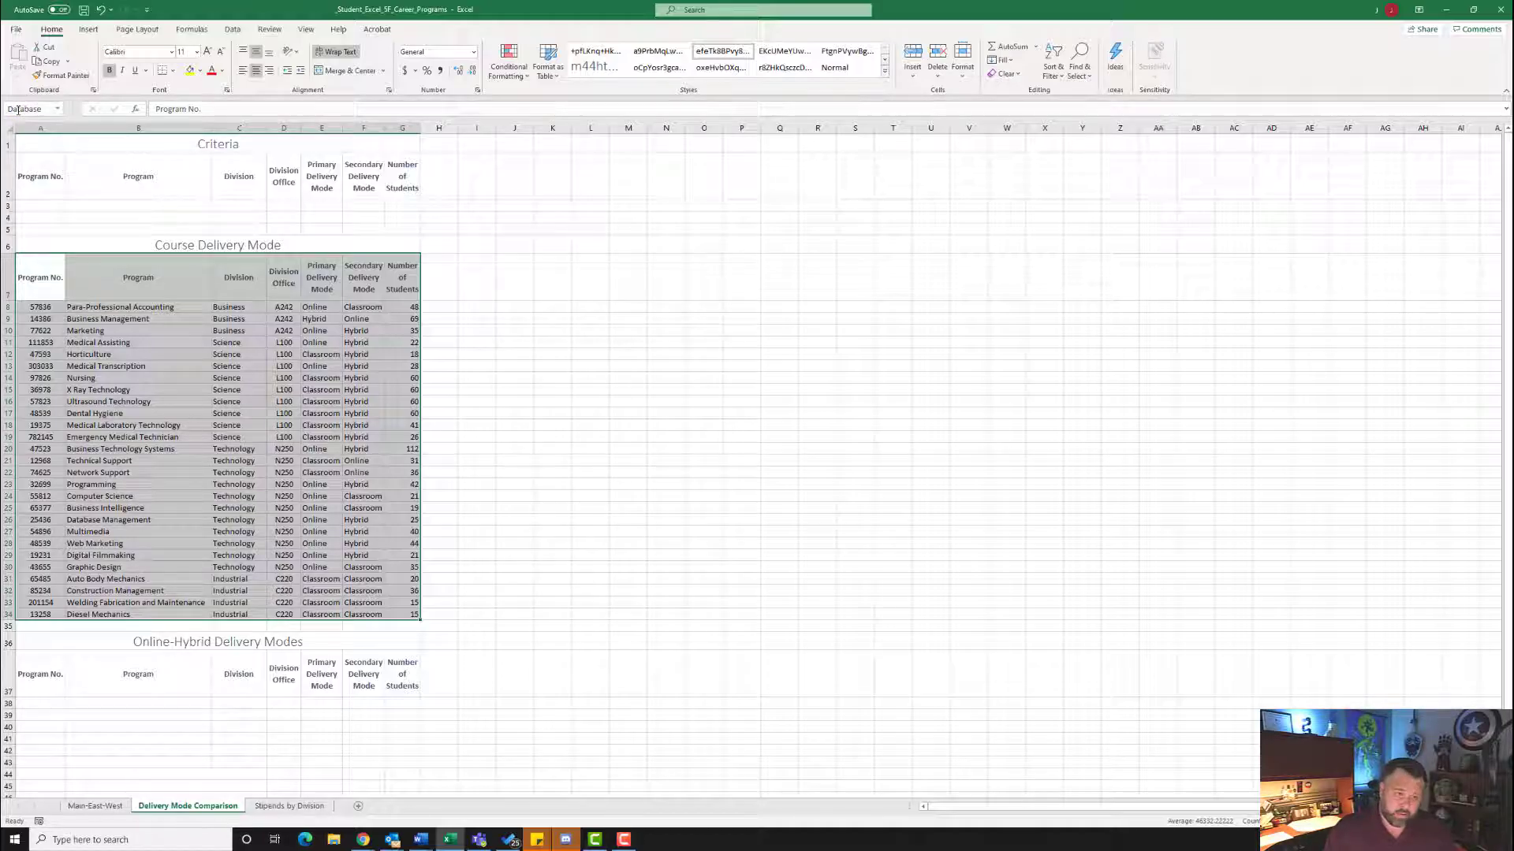
Step: Enter criteria Online in E3 and Hybrid in F3
left_click(317, 206)
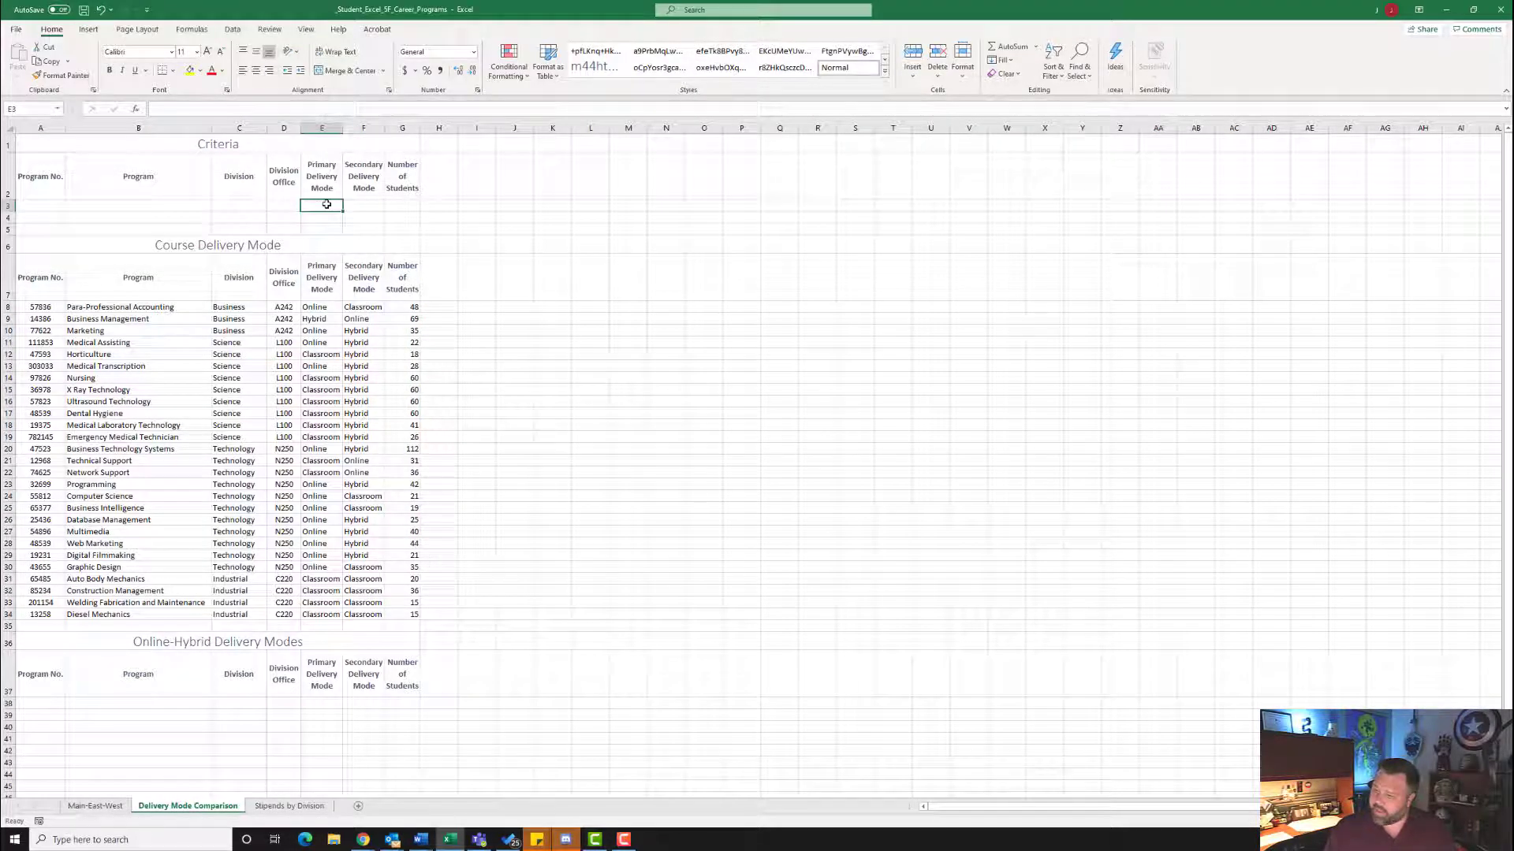
type("O")
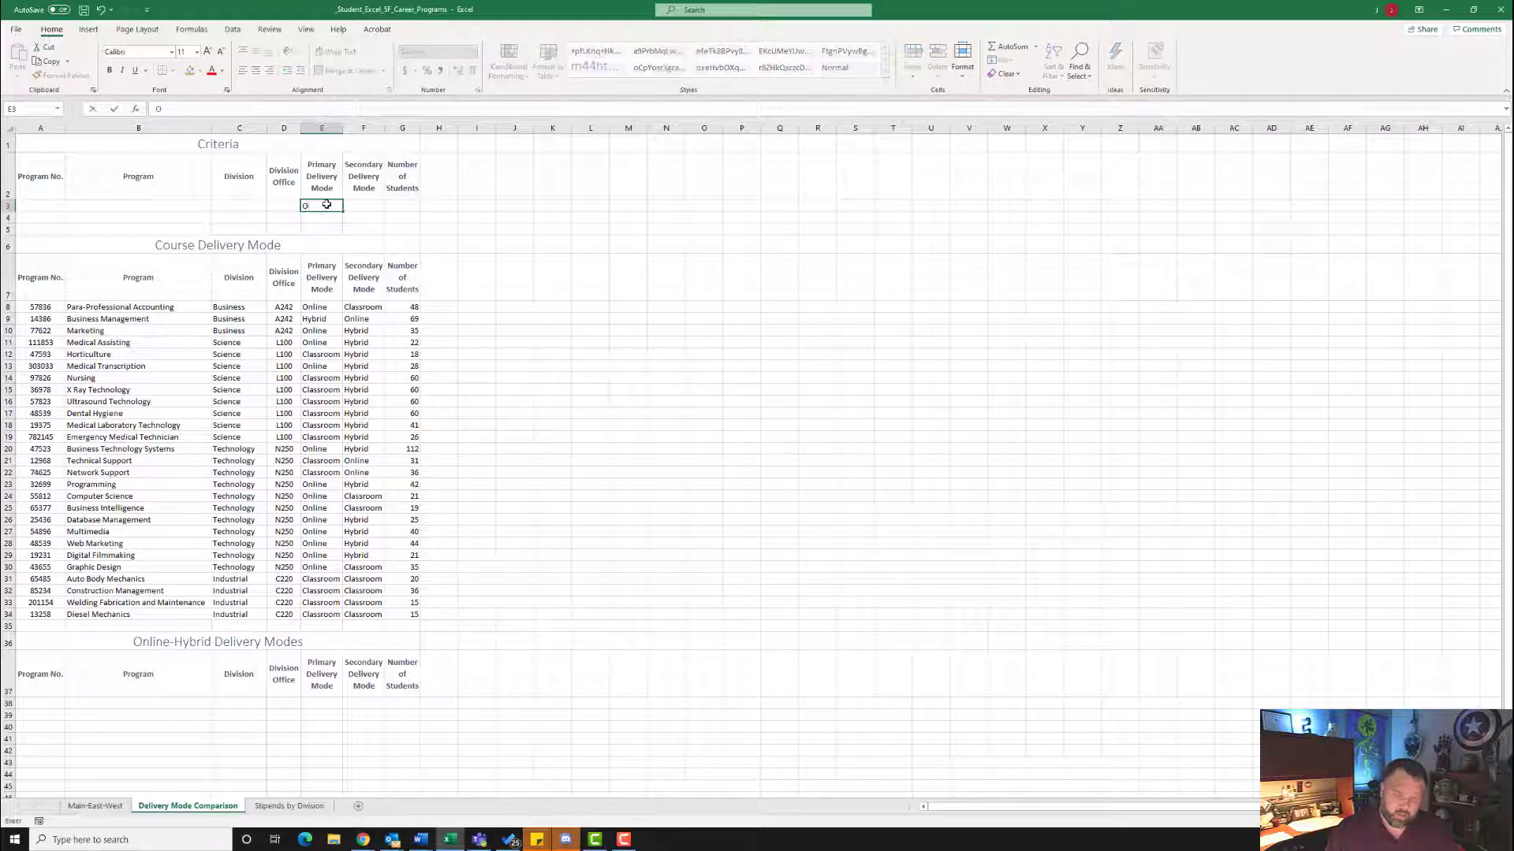
type("nline")
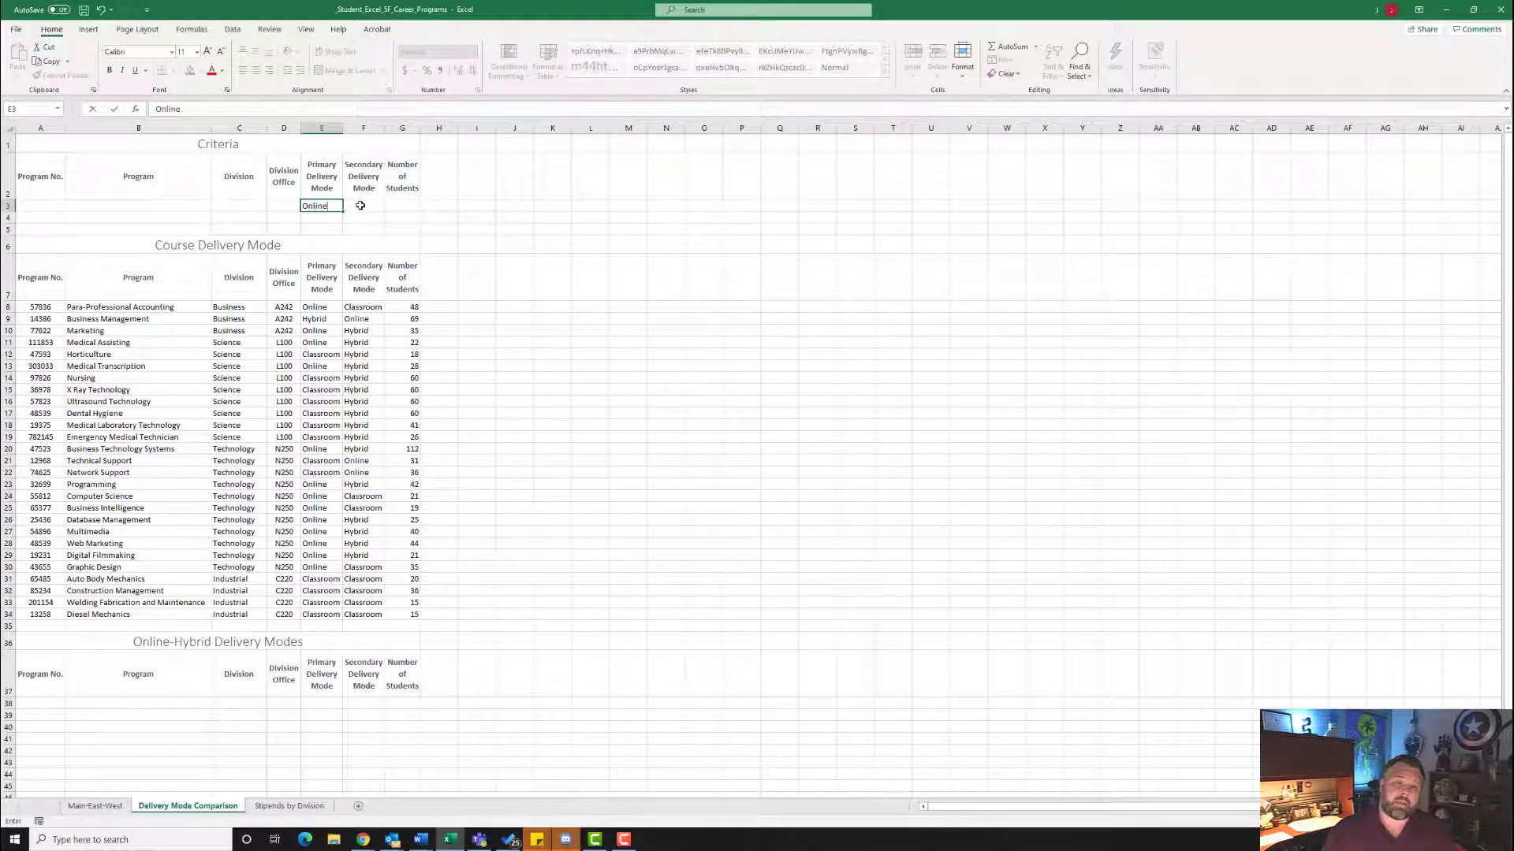
left_click(360, 206)
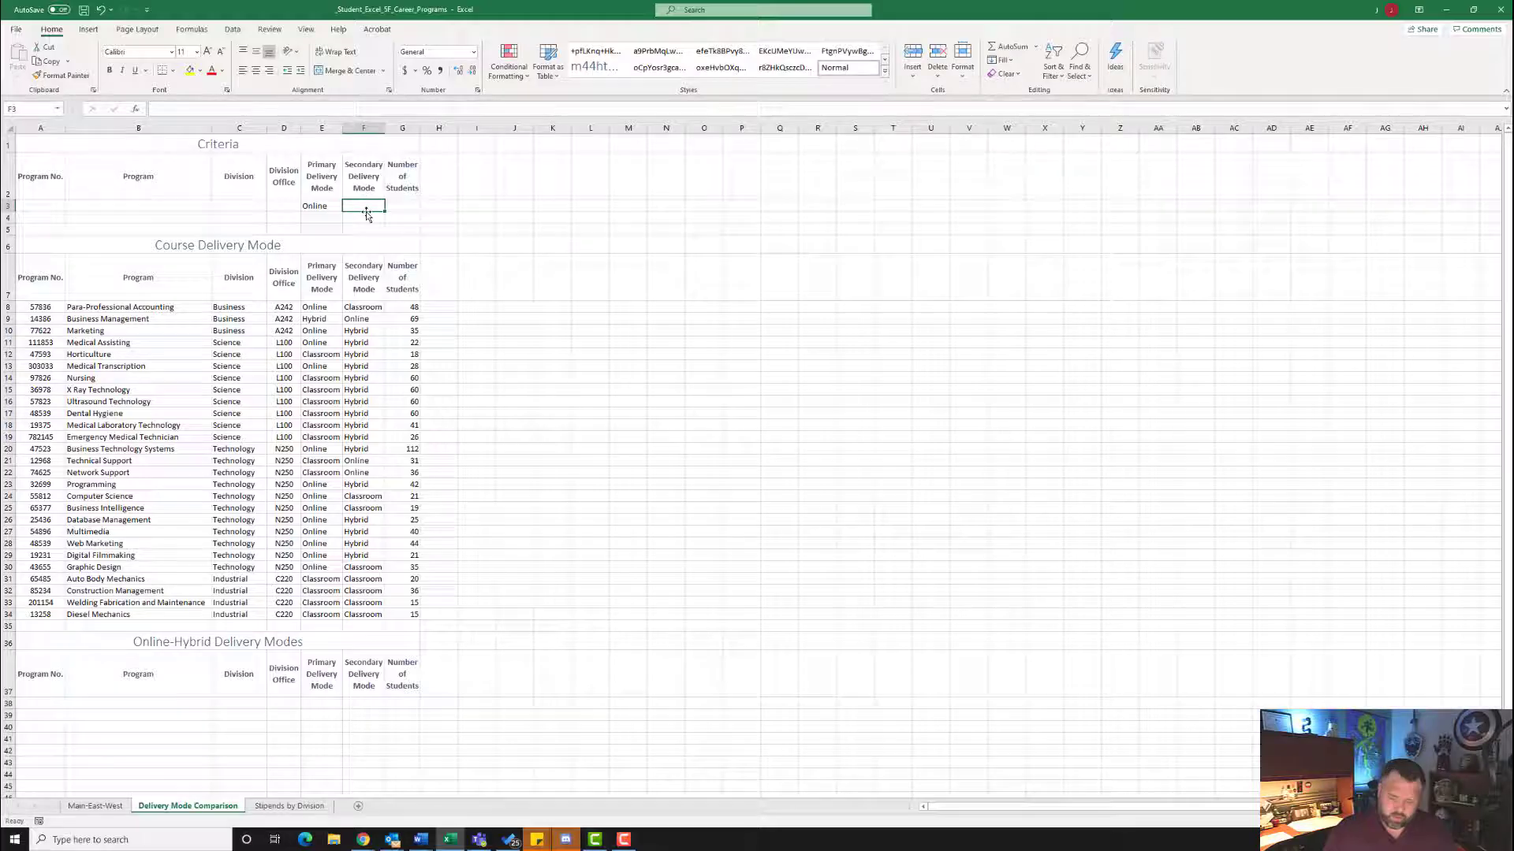
type("Hy")
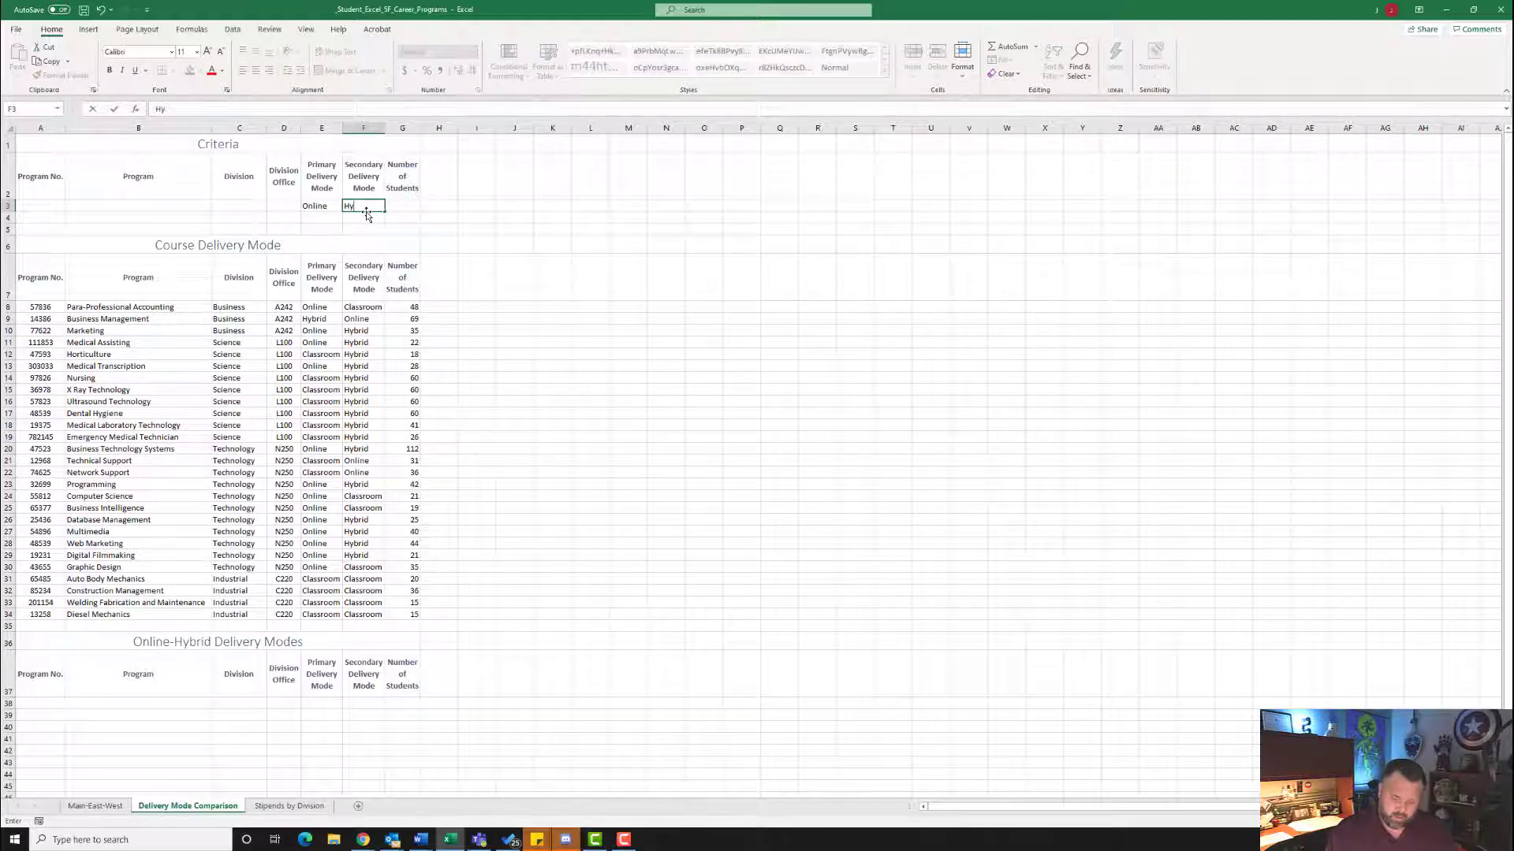
type("brid")
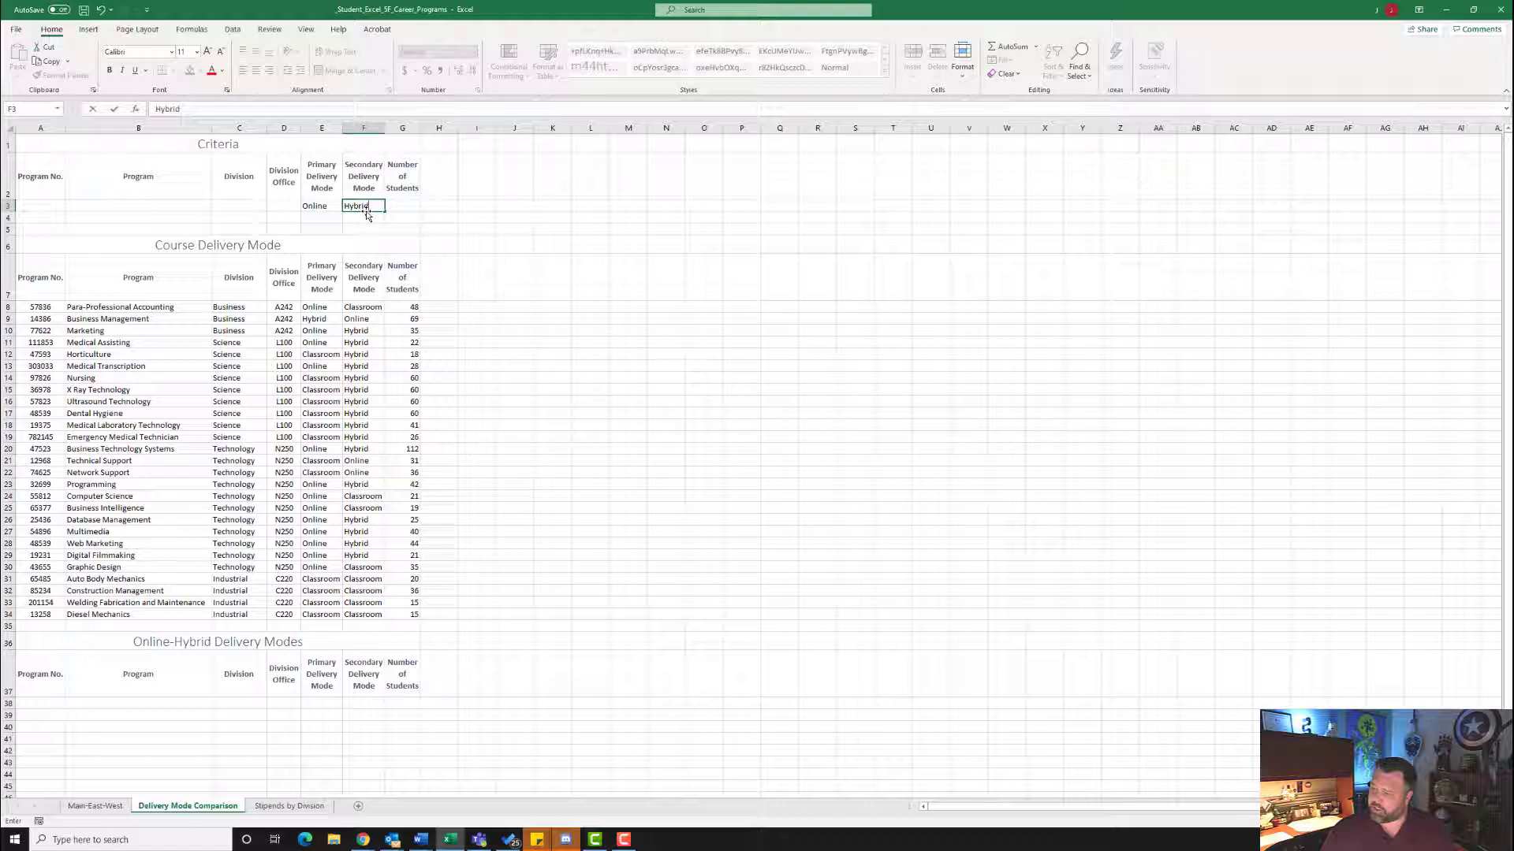
key("Return")
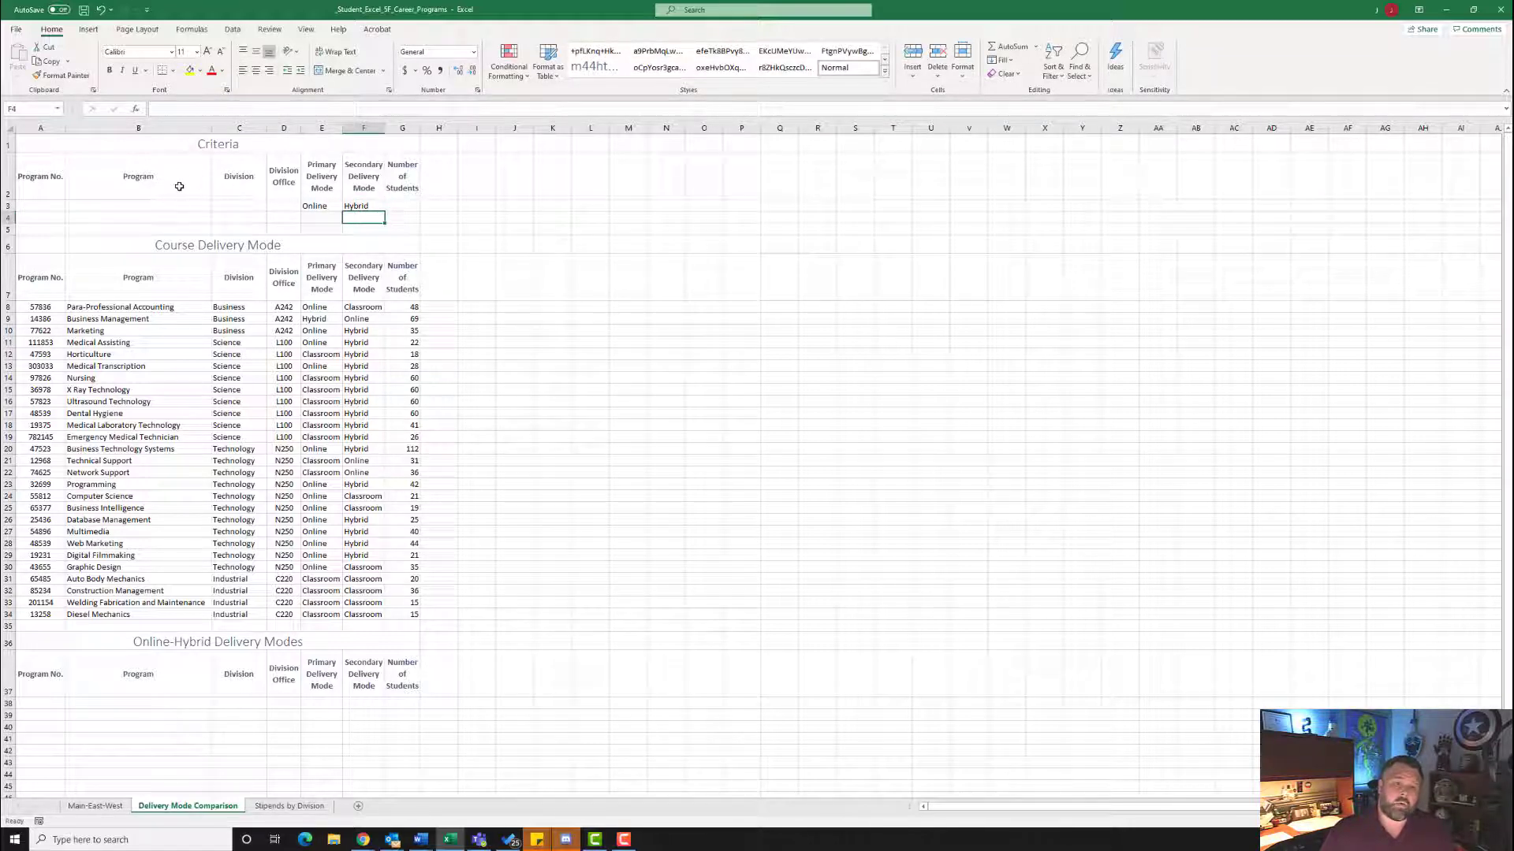
key("Up")
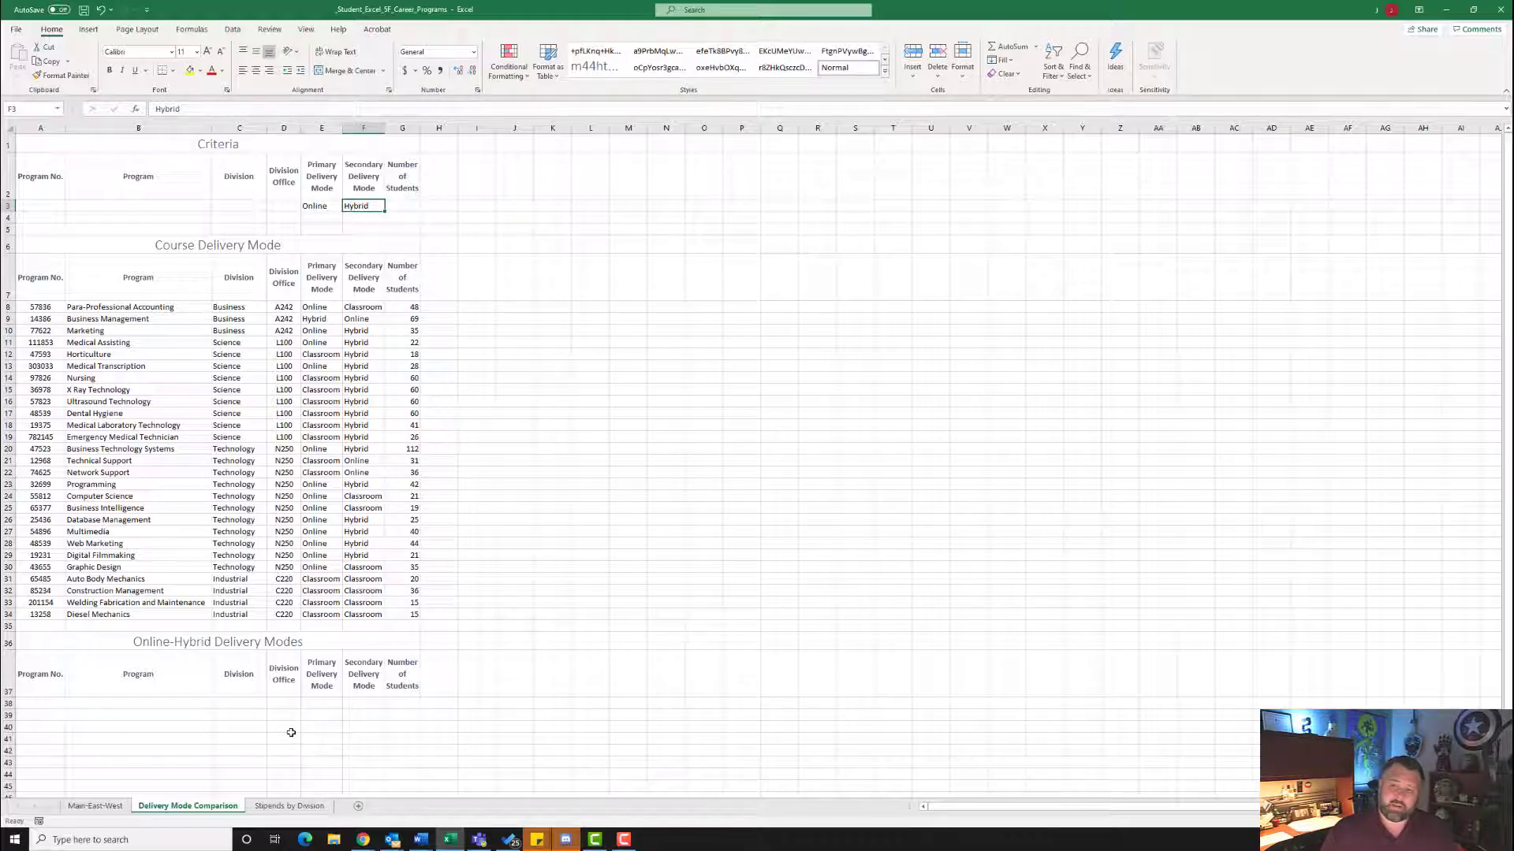
key("ctrl+z")
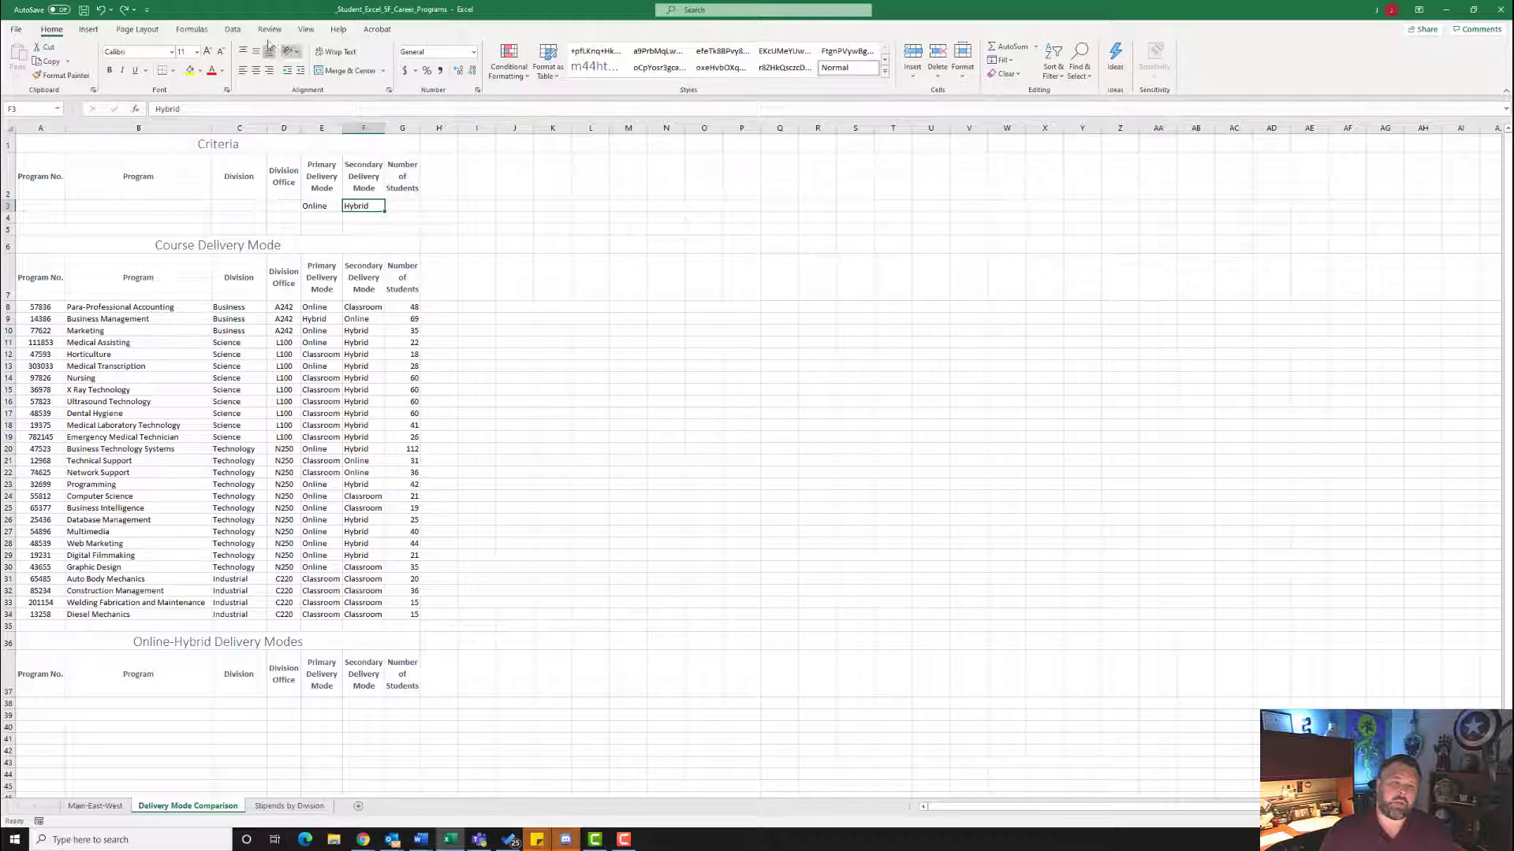
Step: Run an Advanced Filter that copies the Online/Hybrid matches into rows below row 37
left_click(235, 29)
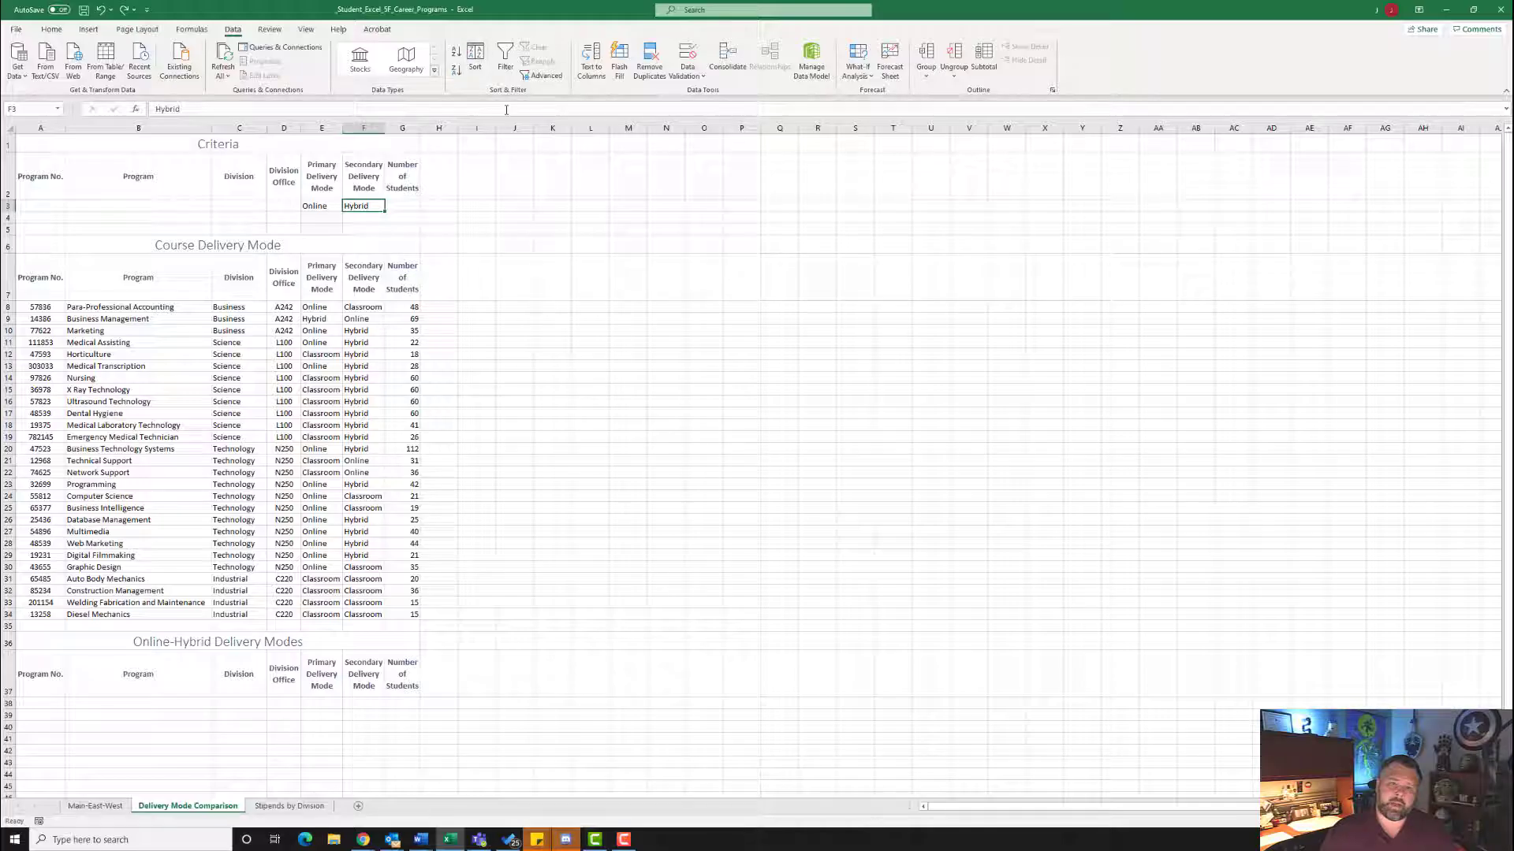
left_click(542, 76)
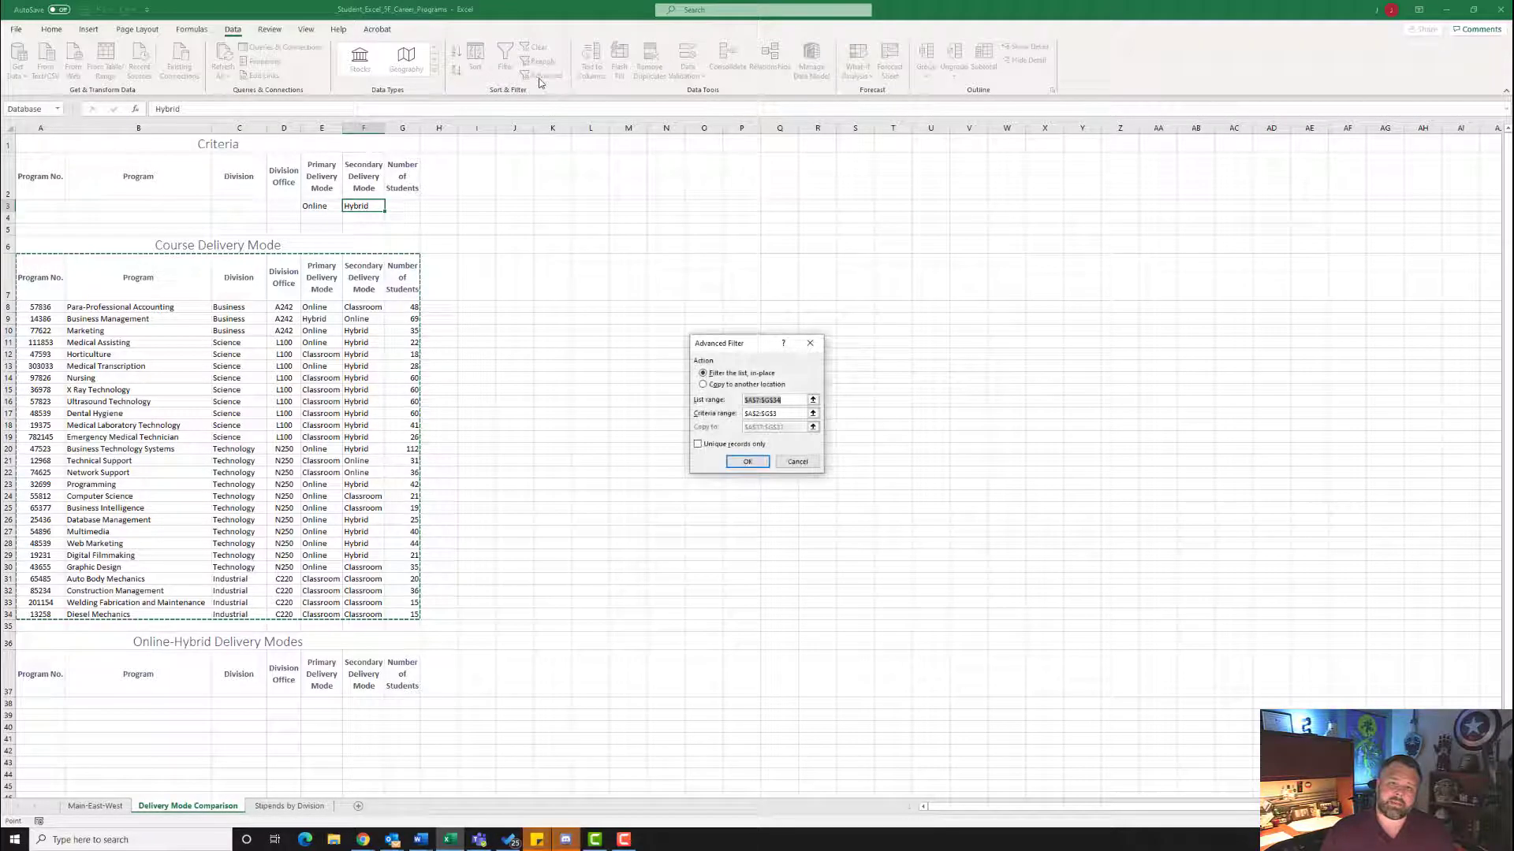
left_click(704, 386)
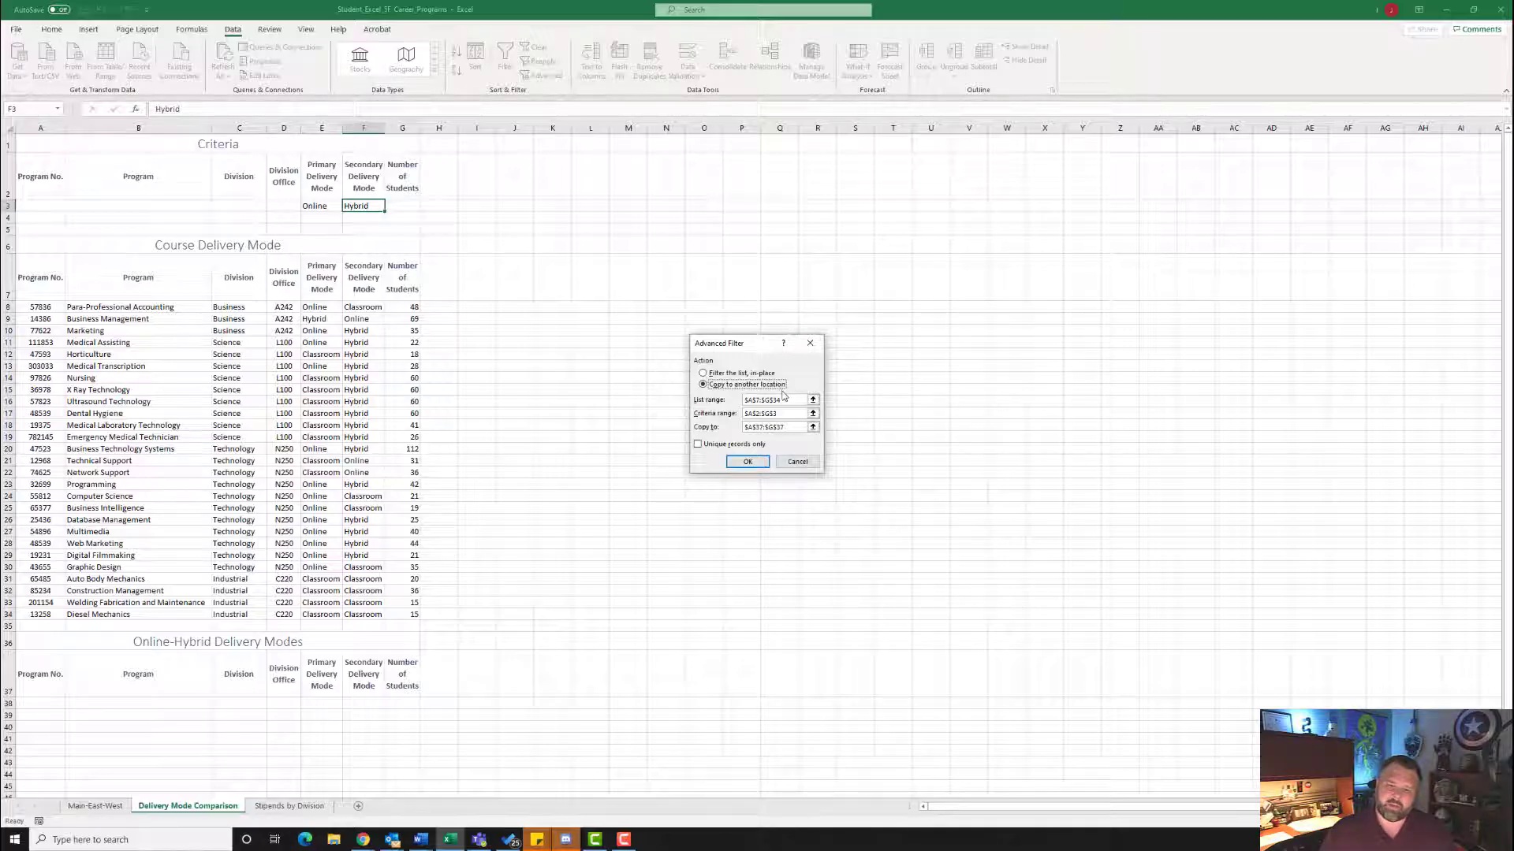
left_click(749, 464)
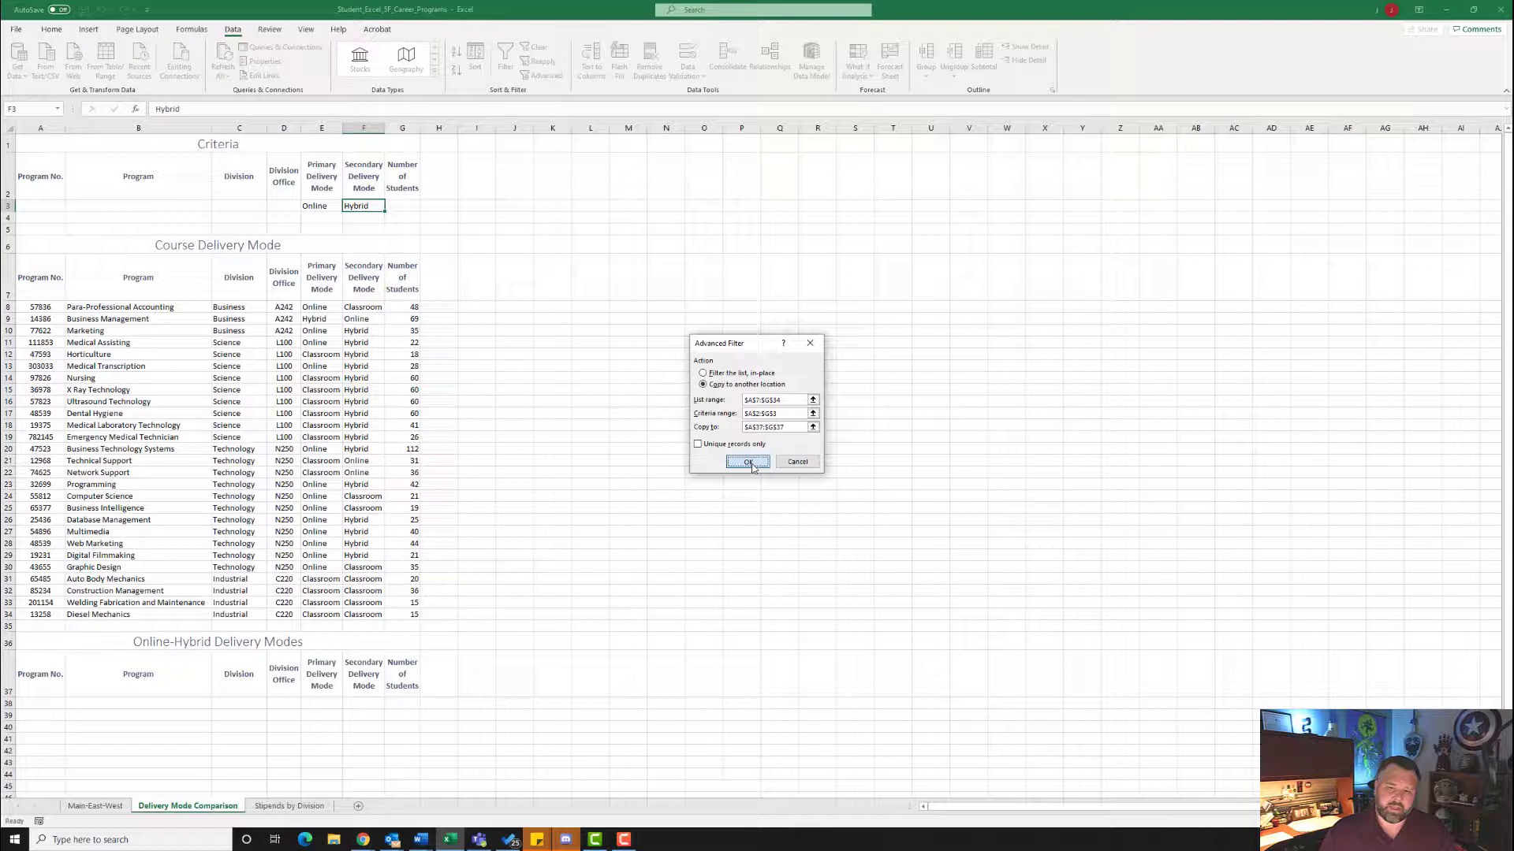
scroll(518, 471, "down", 3)
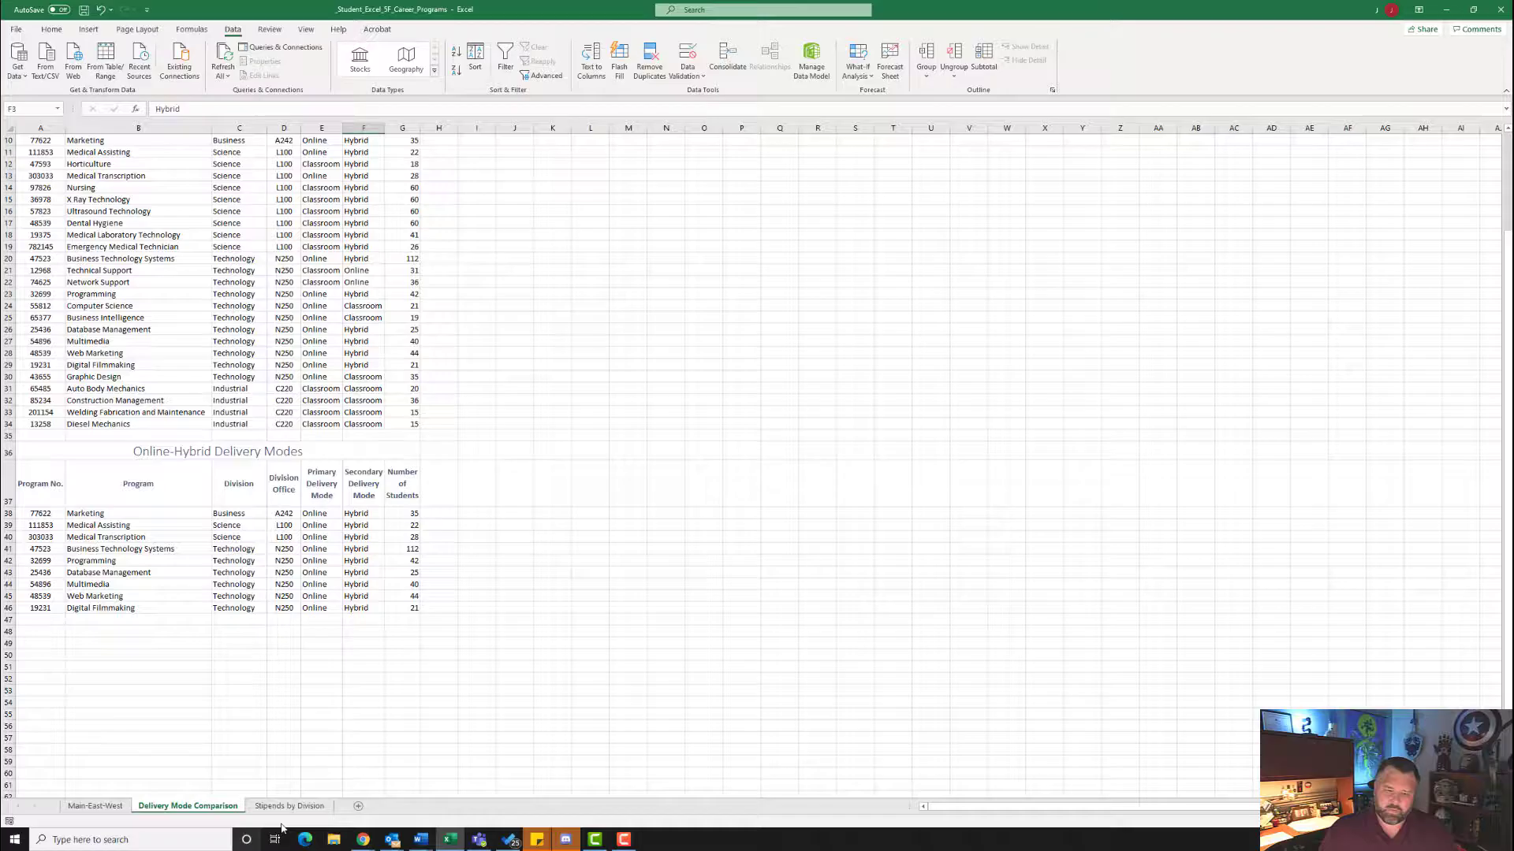
Step: Sort Stipends by Division by Division, then Program Chair Stipend smallest to largest
left_click(314, 807)
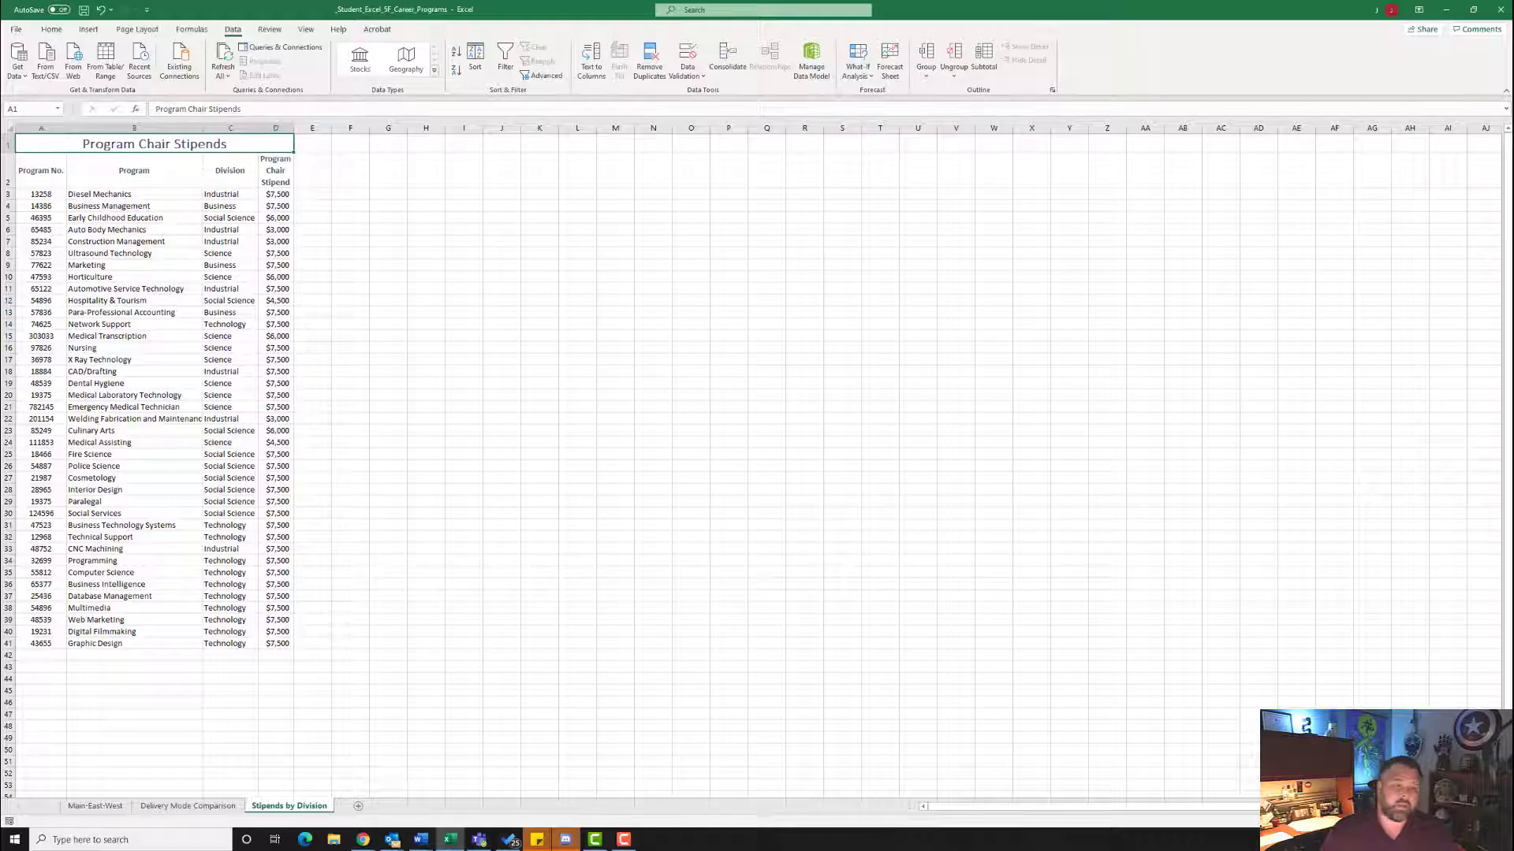
left_click(112, 207)
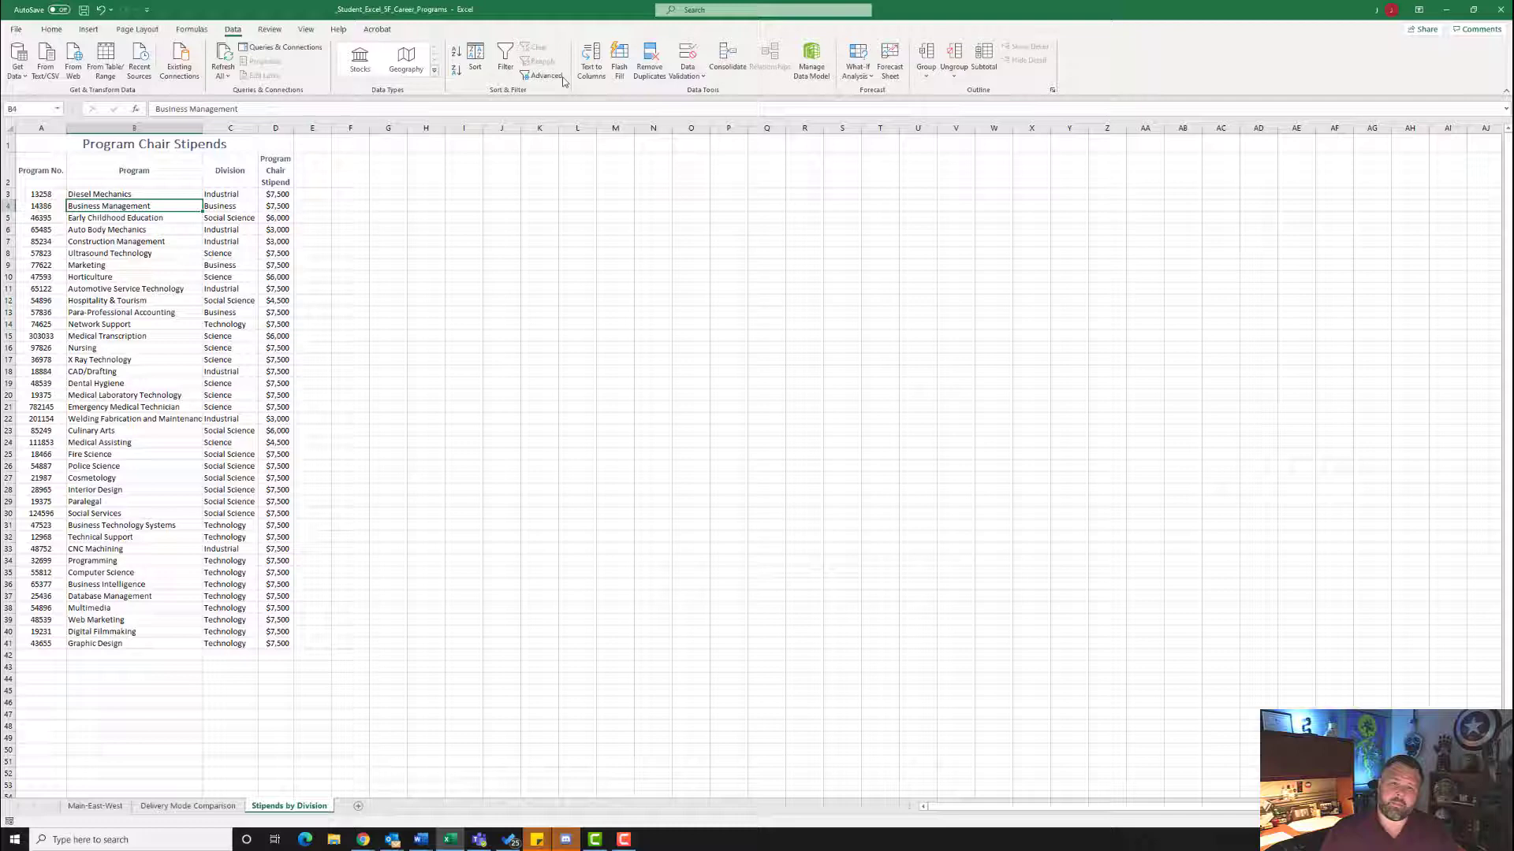
left_click(475, 59)
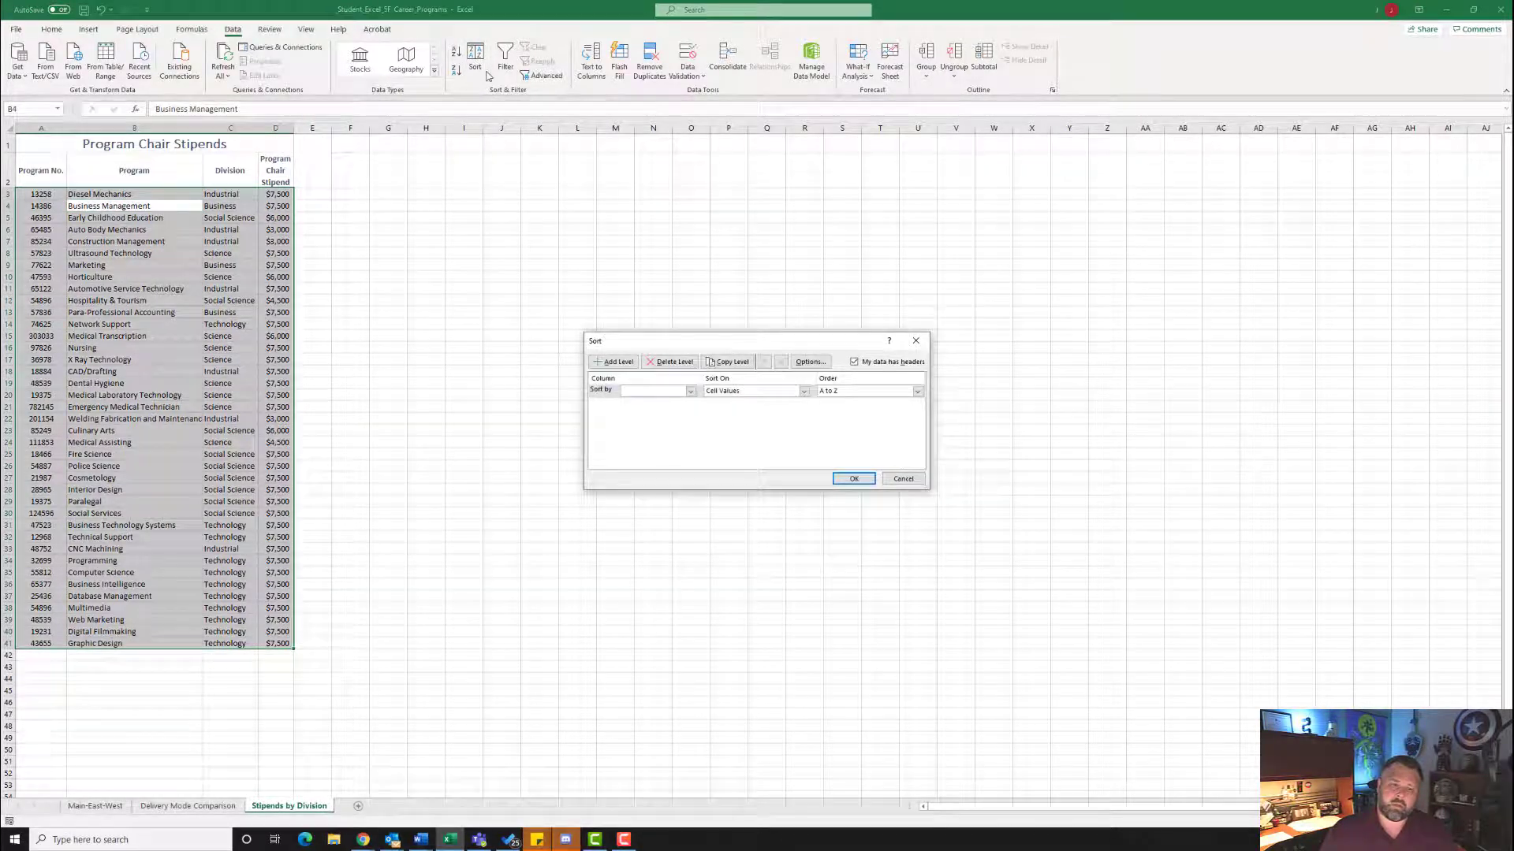
left_click(691, 391)
left_click(661, 418)
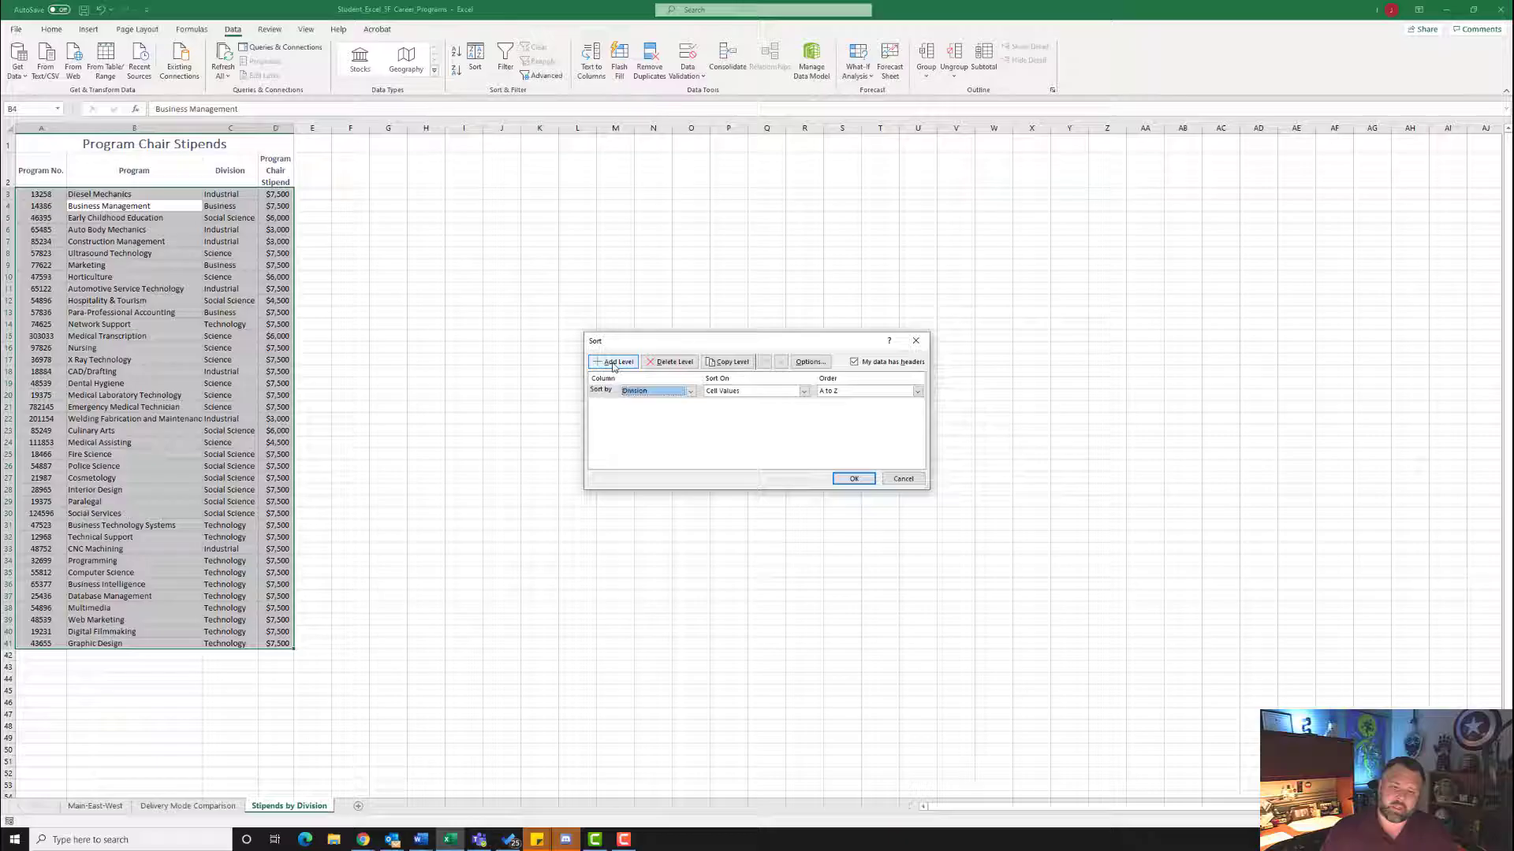
left_click(613, 363)
left_click(691, 404)
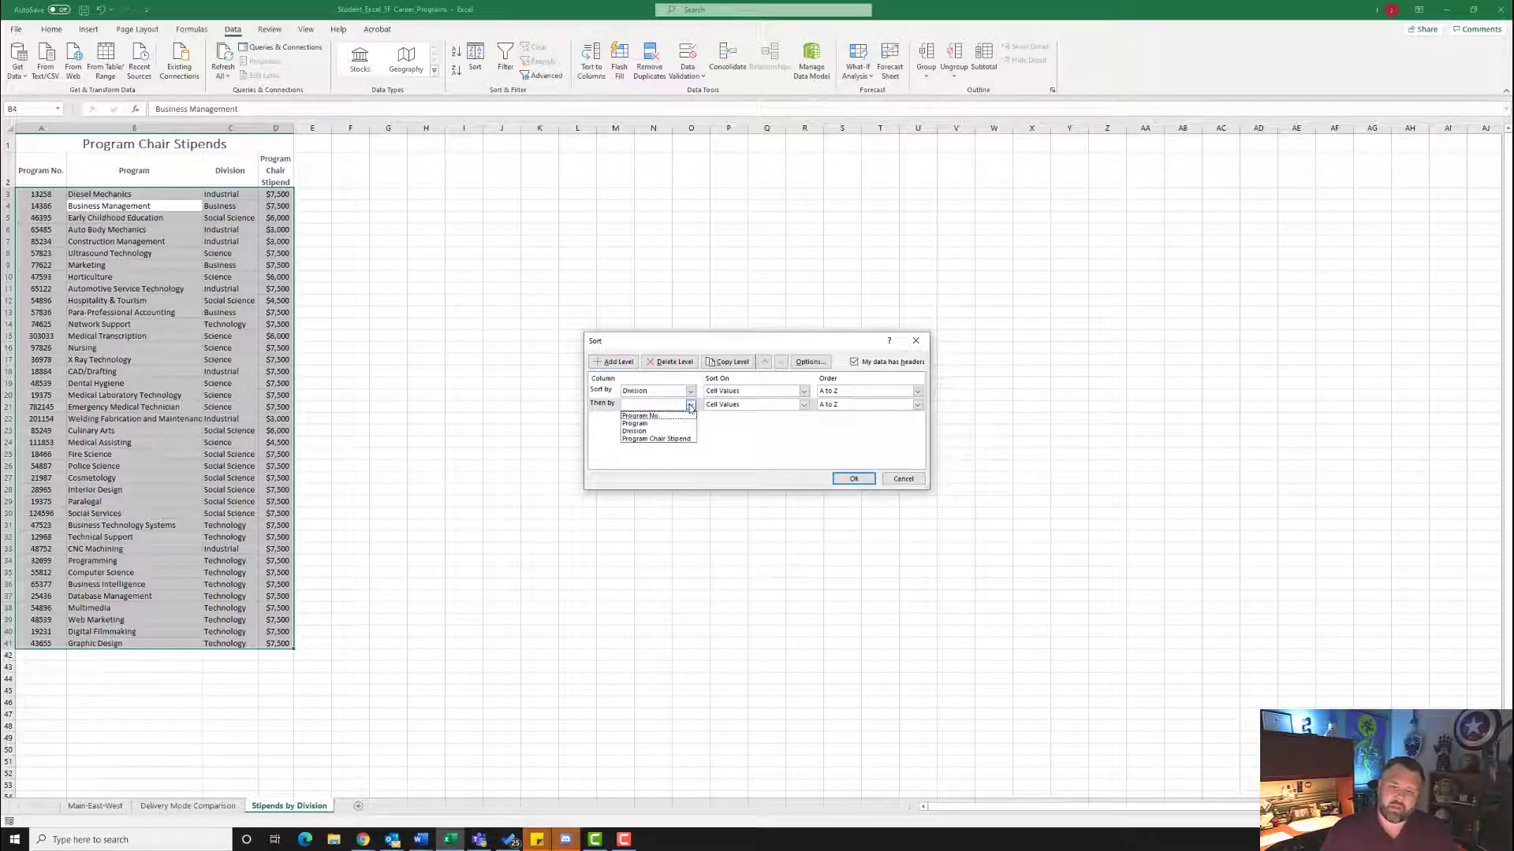
left_click(686, 440)
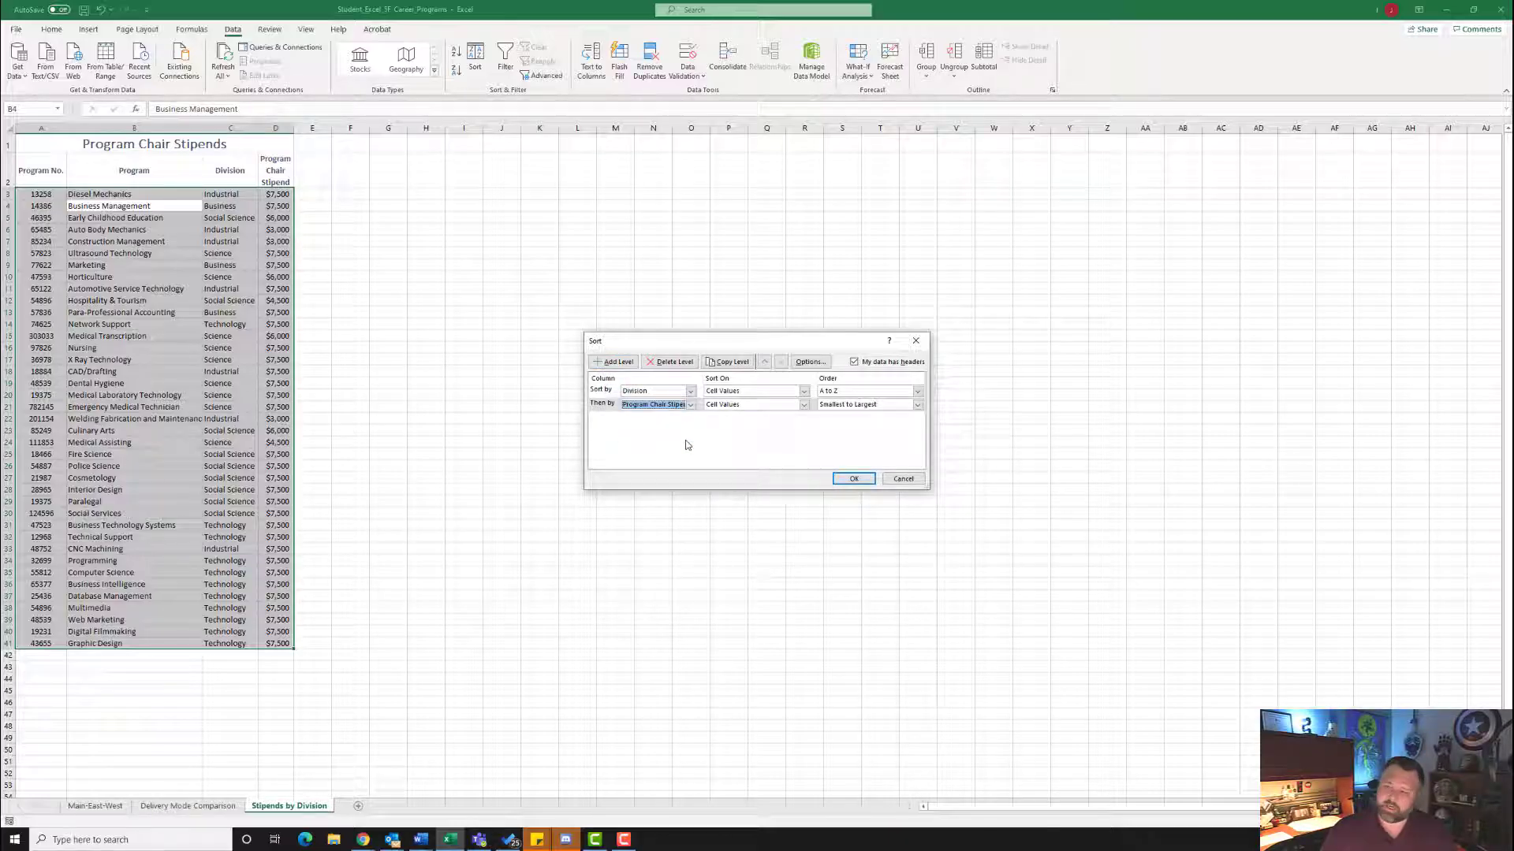
left_click(842, 480)
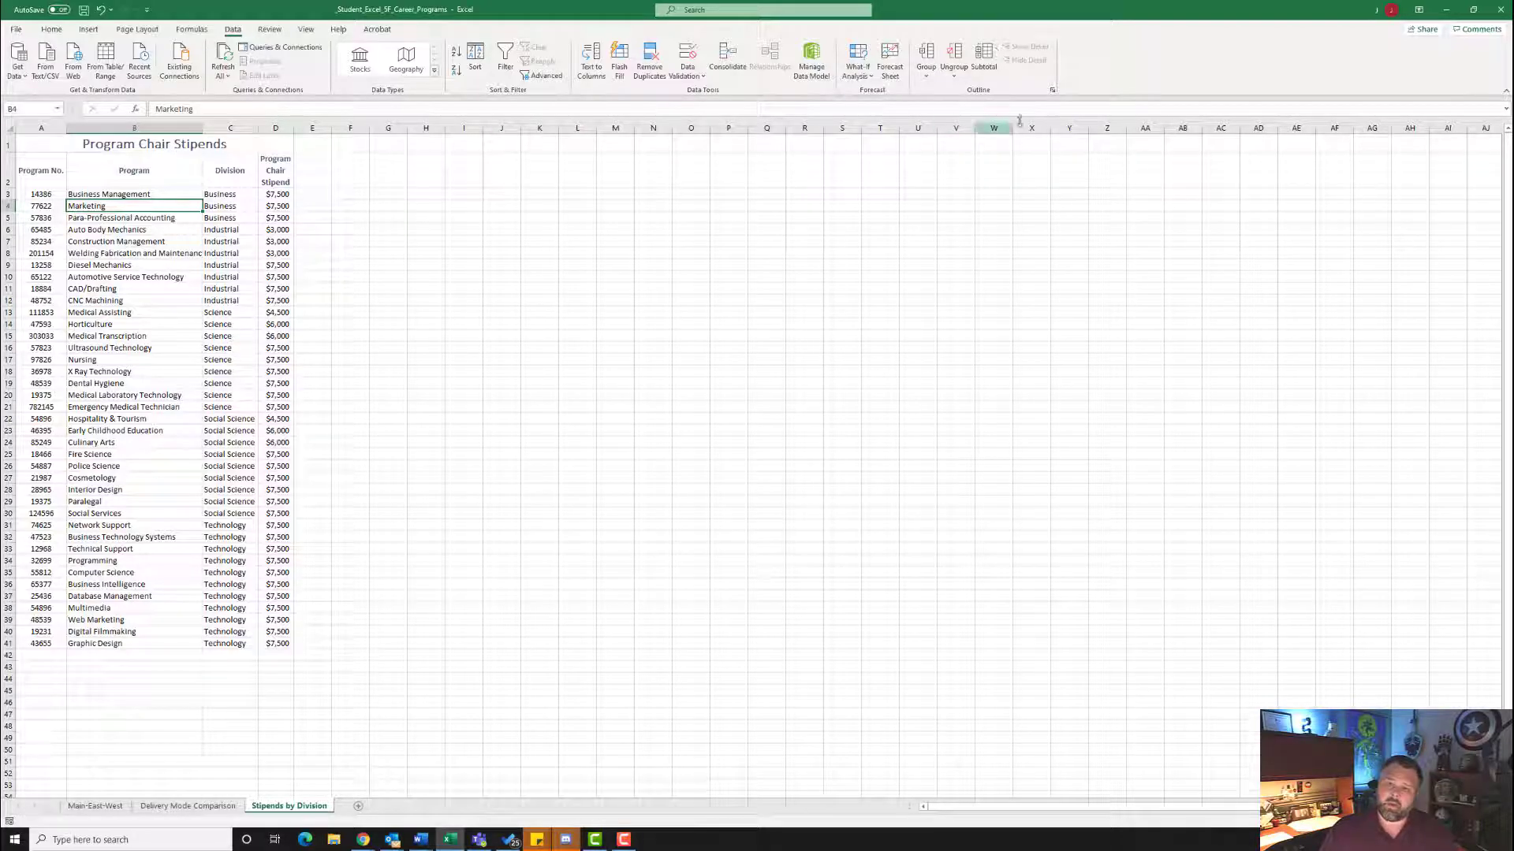
Step: Sum Program Chair Stipend at each change in Division with the Subtotal command
left_click(984, 60)
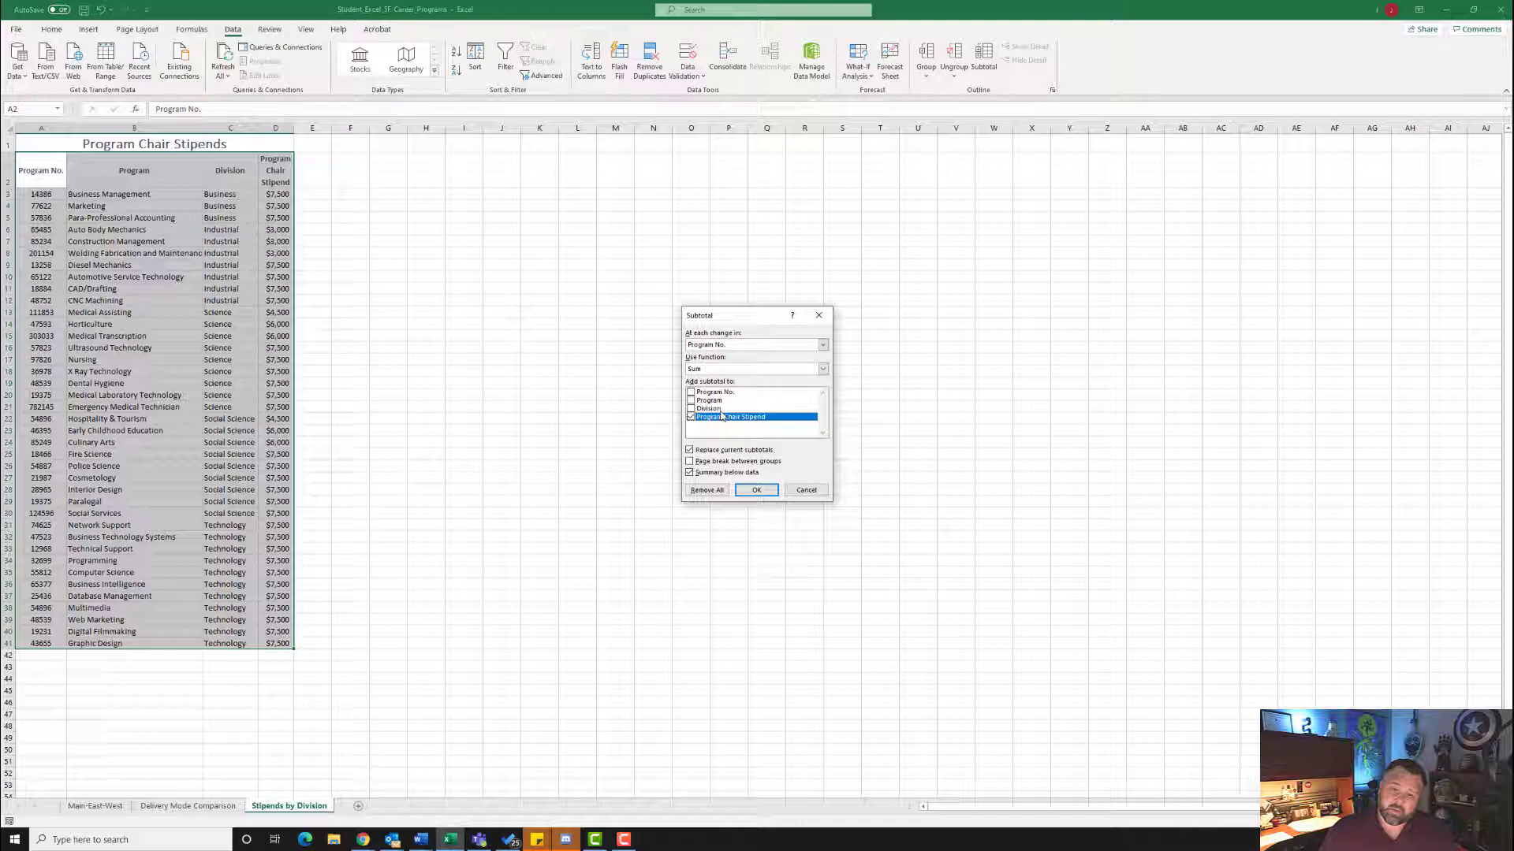
left_click(742, 348)
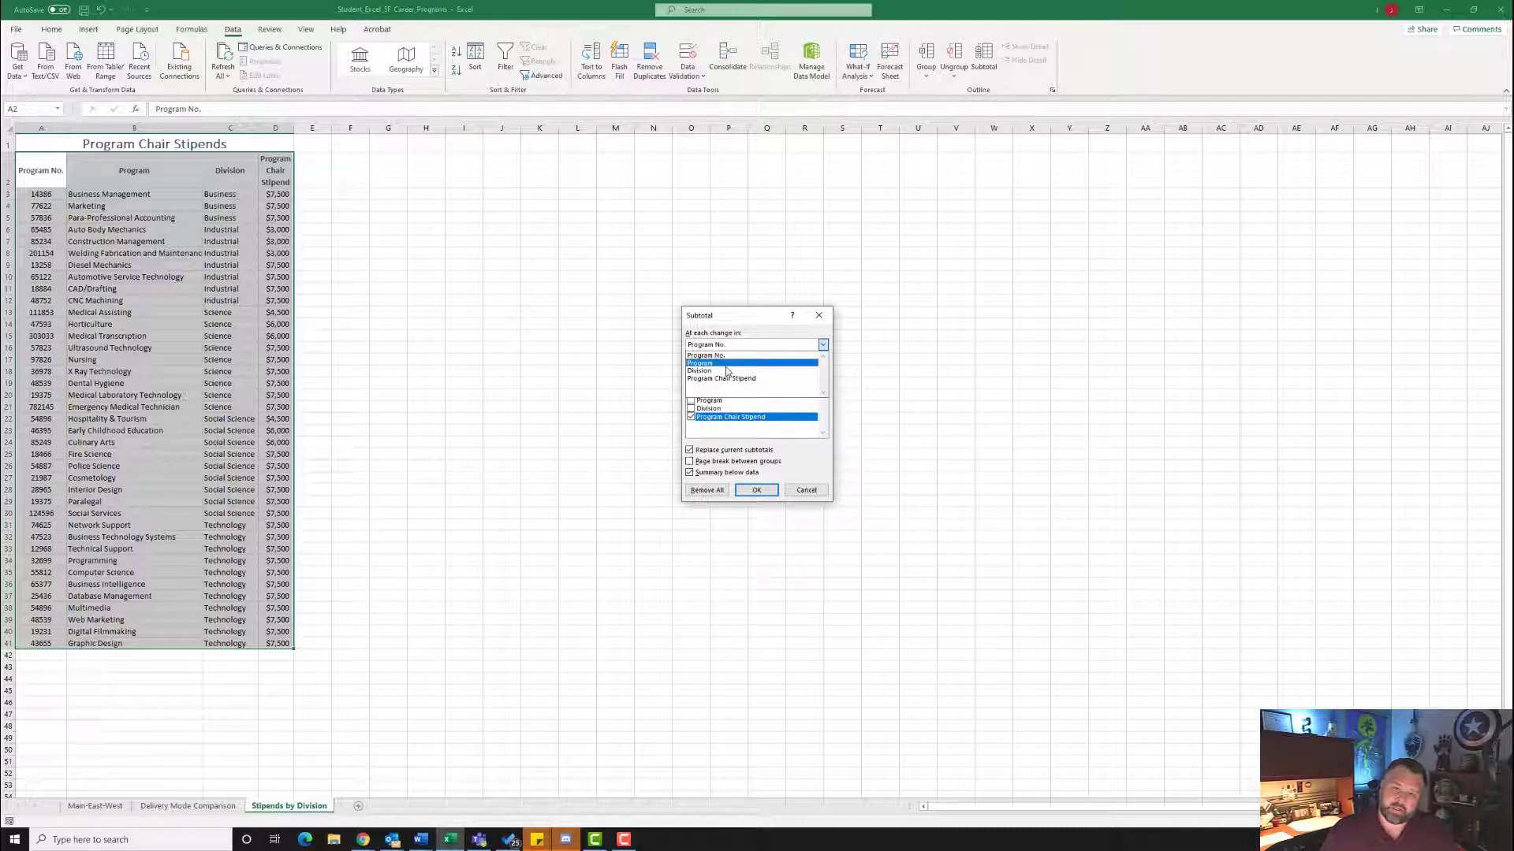
left_click(725, 371)
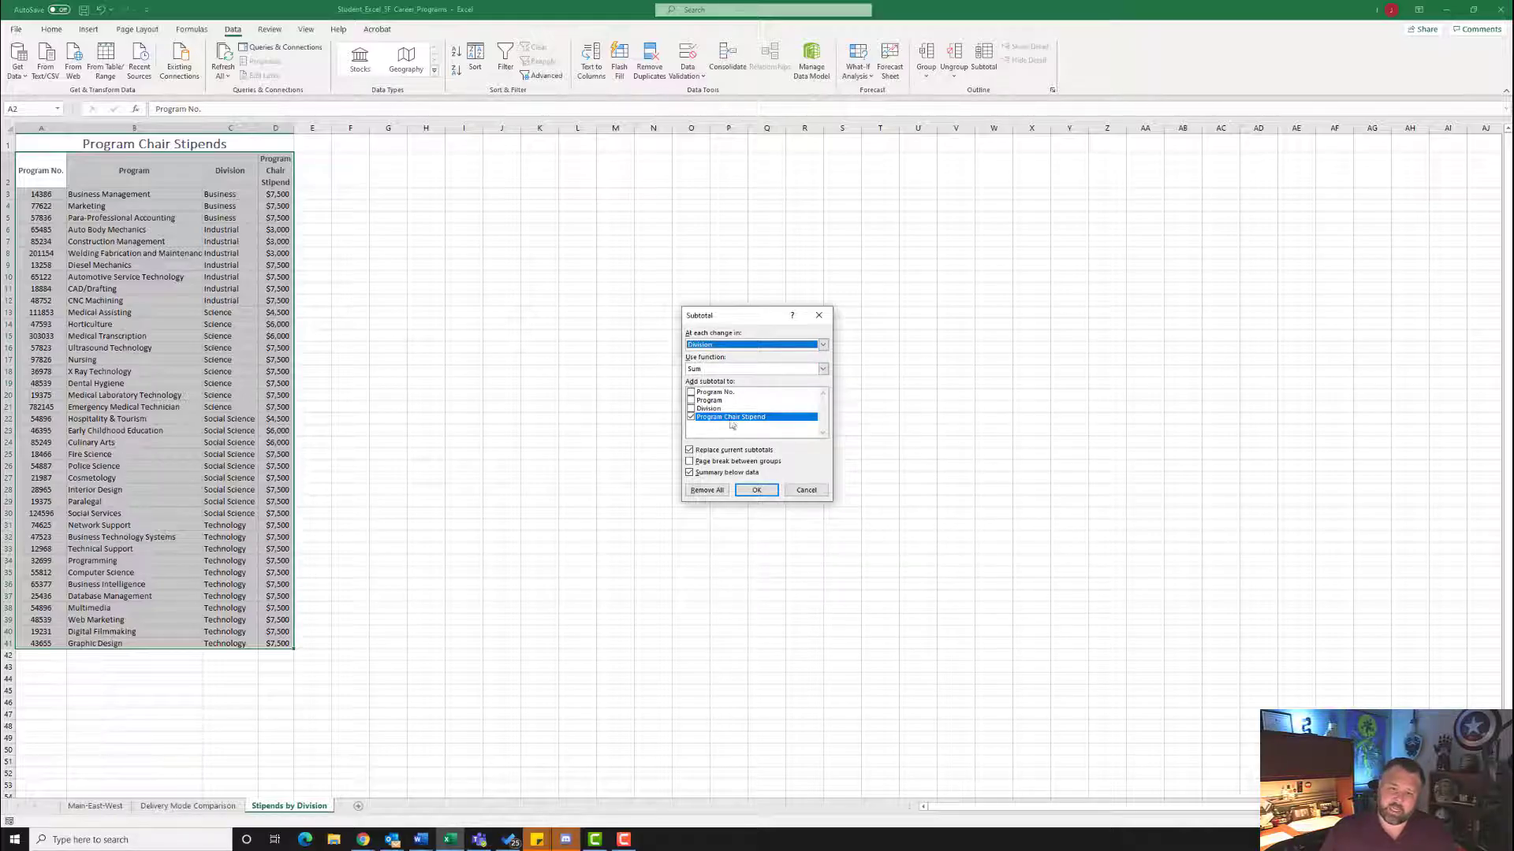
left_click(756, 491)
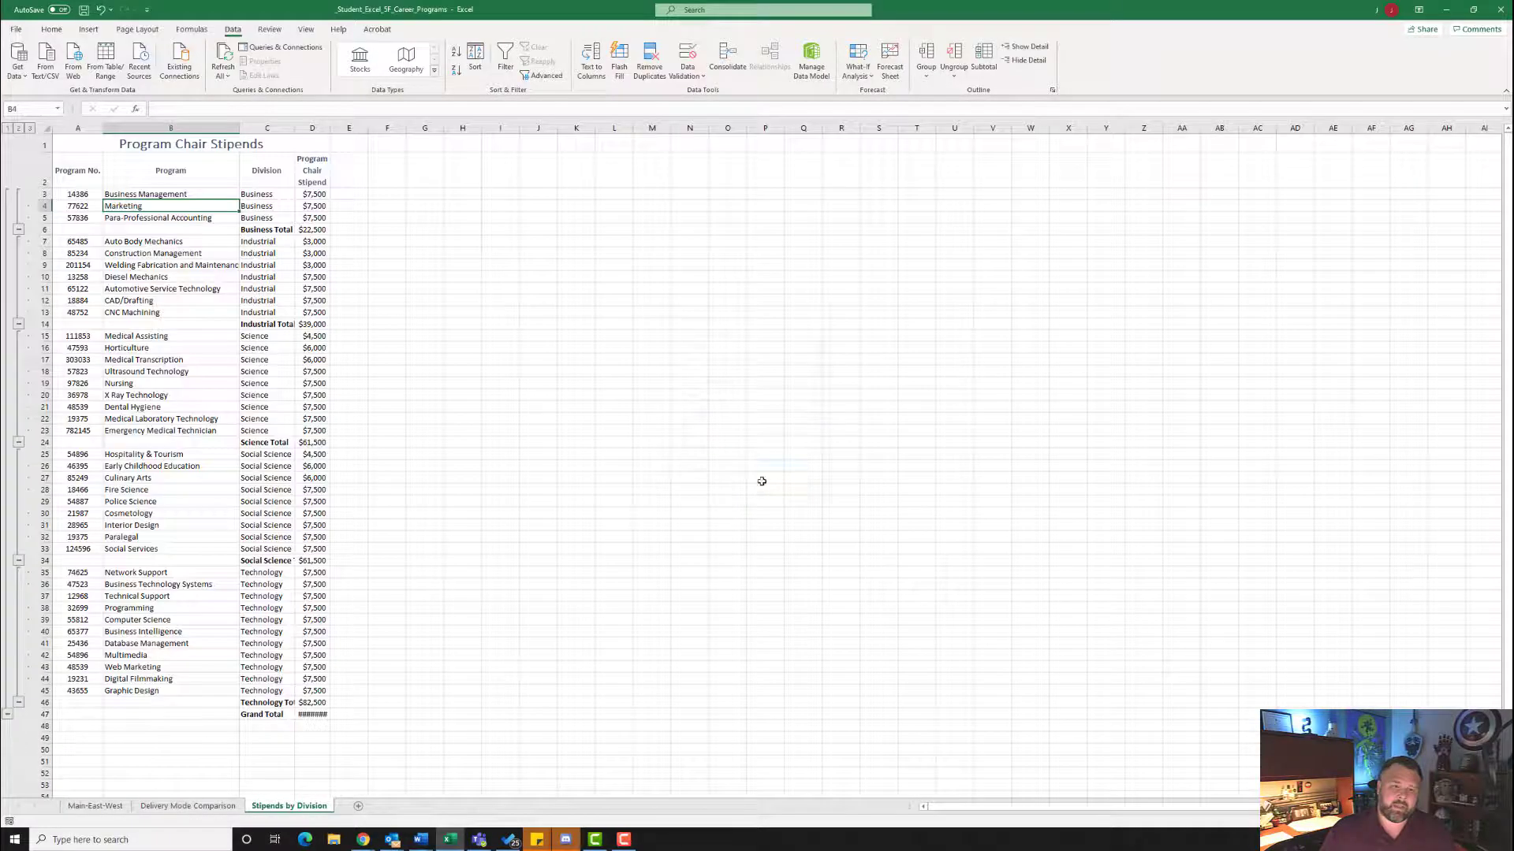
Step: AutoFit columns C and D to show the full subtotal labels and Grand Total
left_click(267, 126)
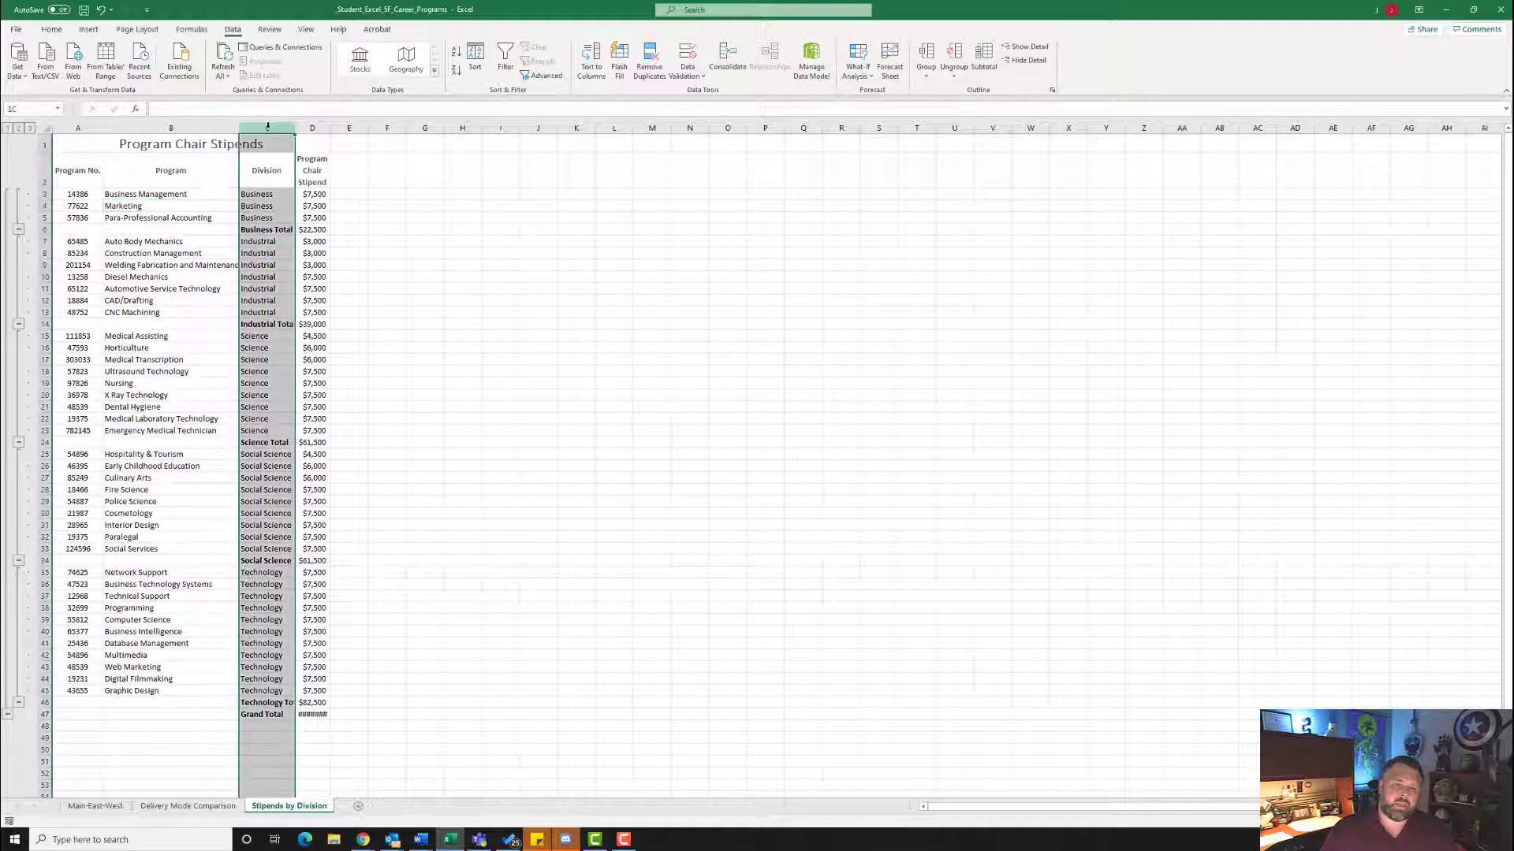
mouse_move(274, 128)
left_mouse_down()
mouse_move(313, 129)
mouse_move(270, 128)
left_mouse_up()
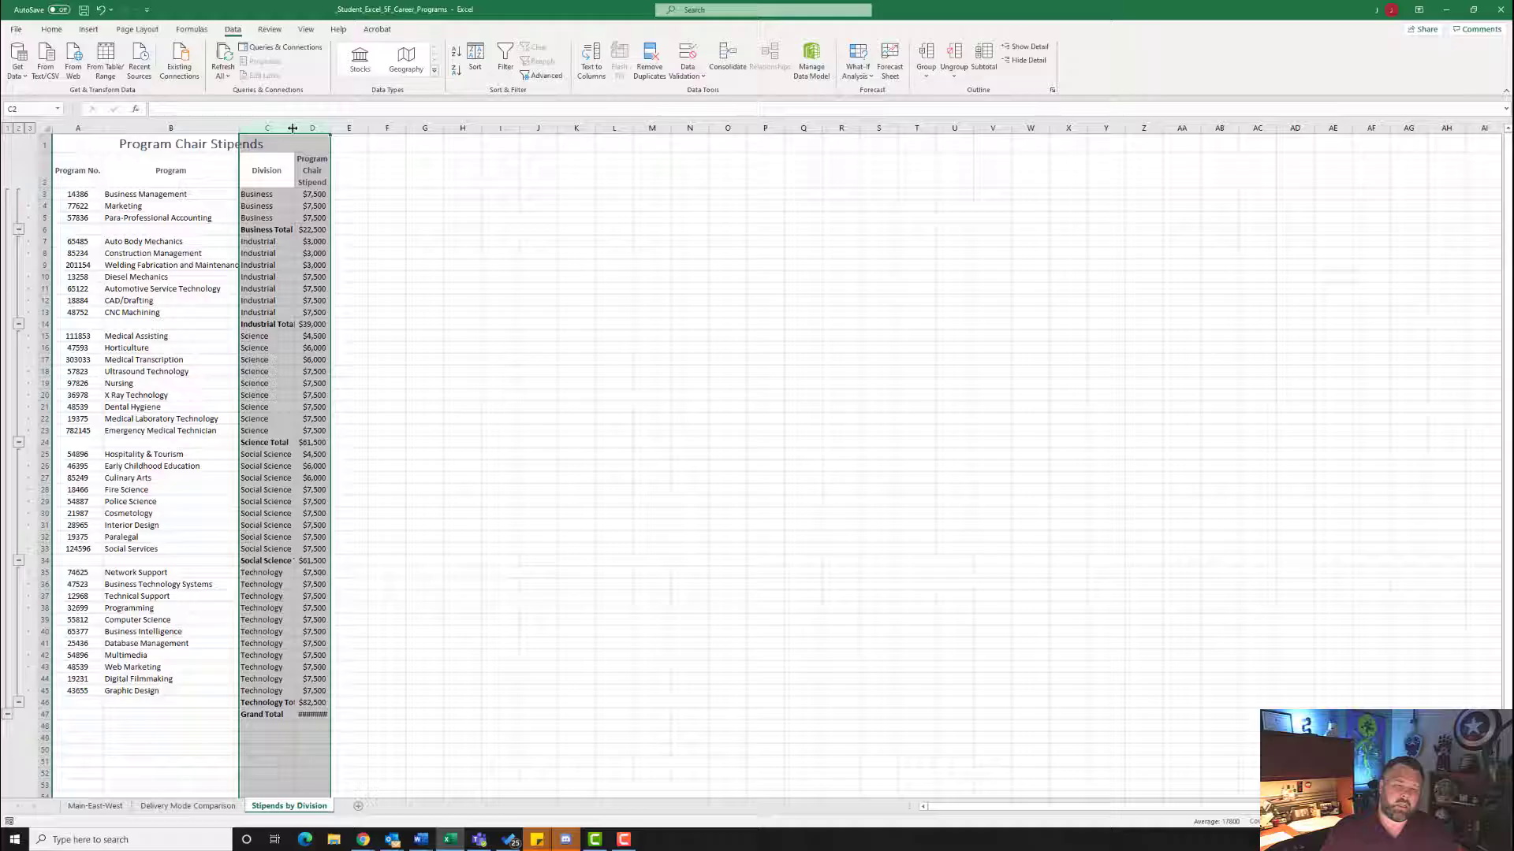
double_click(292, 128)
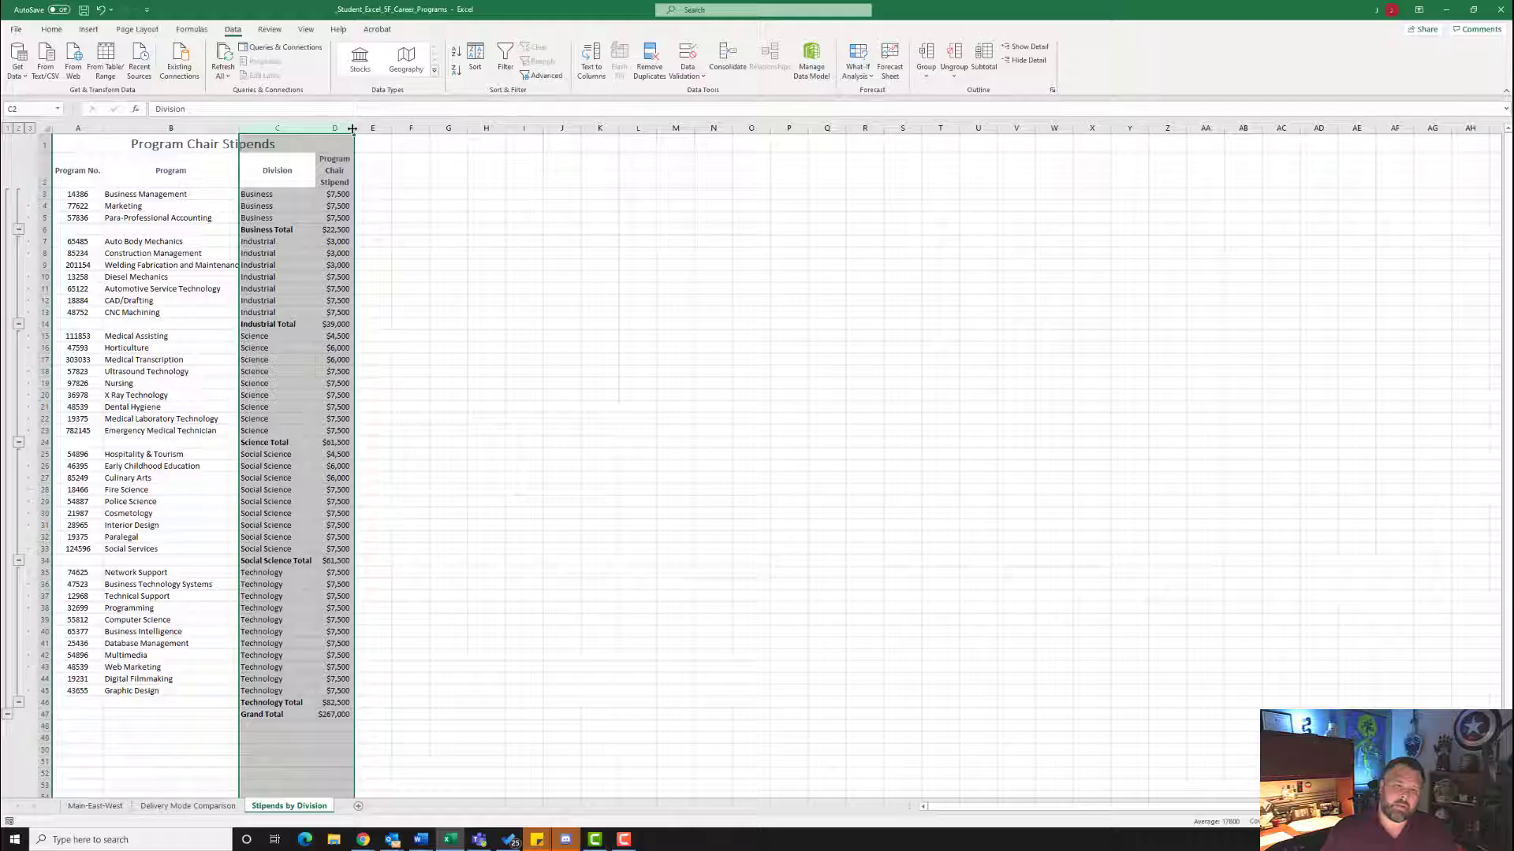
Step: Collapse the Business, Industrial, Science, Social Science and Technology groups to their totals
left_click(291, 144)
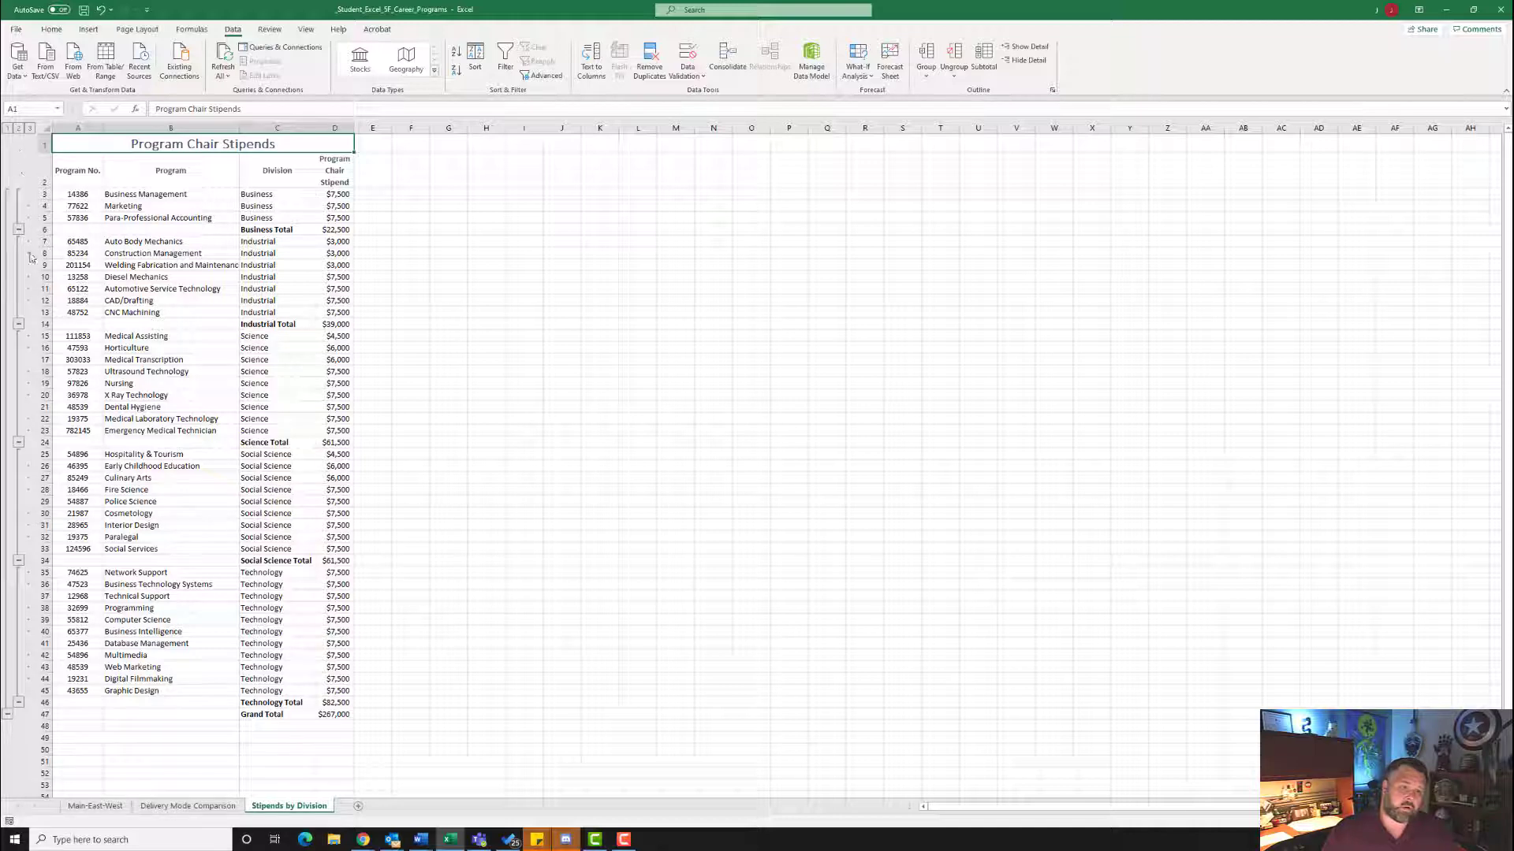
left_click(19, 230)
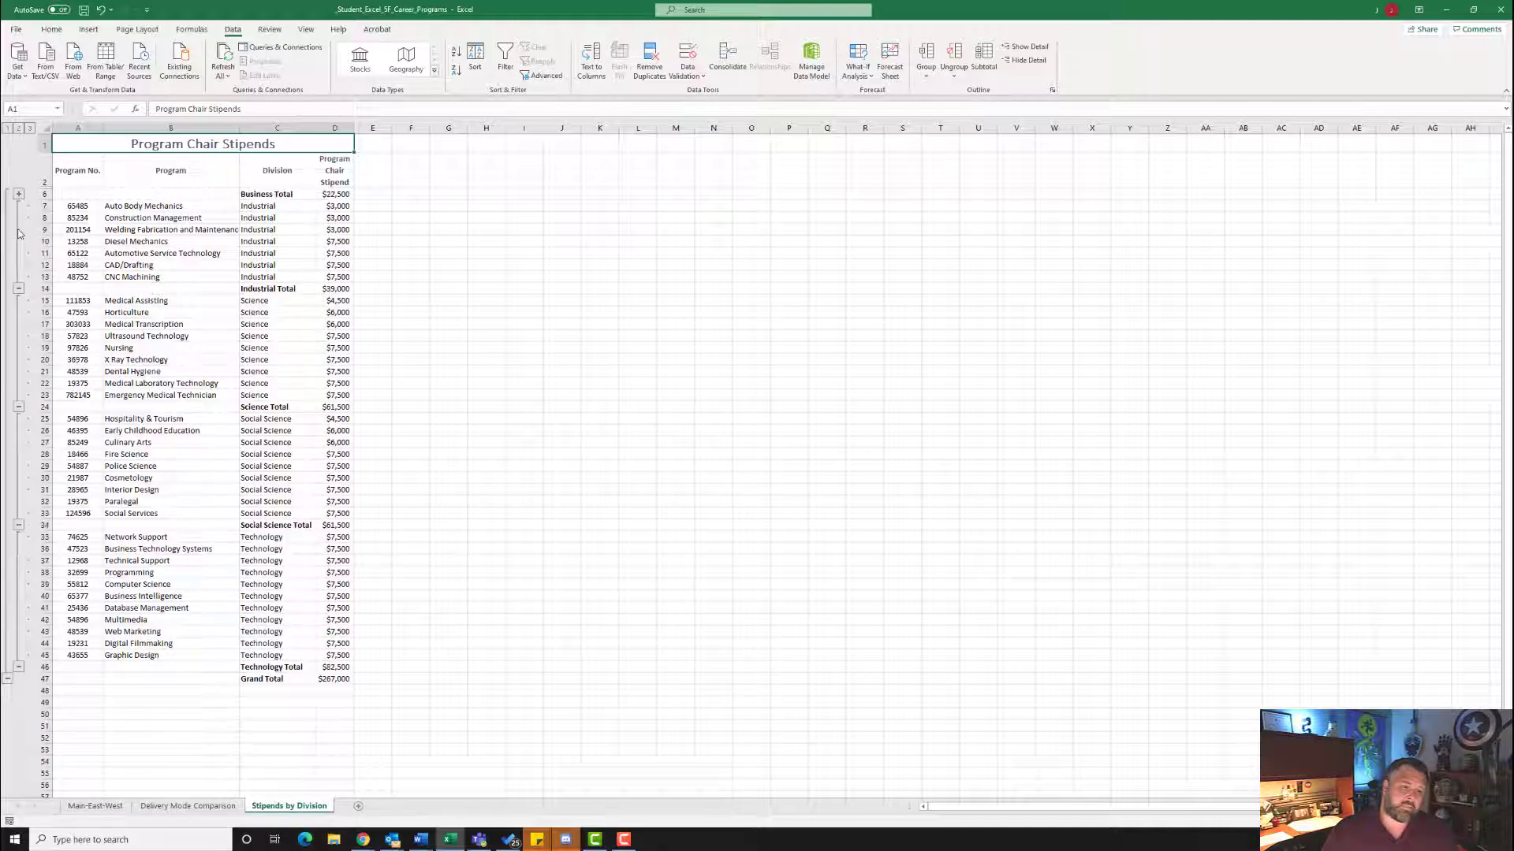
left_click(19, 289)
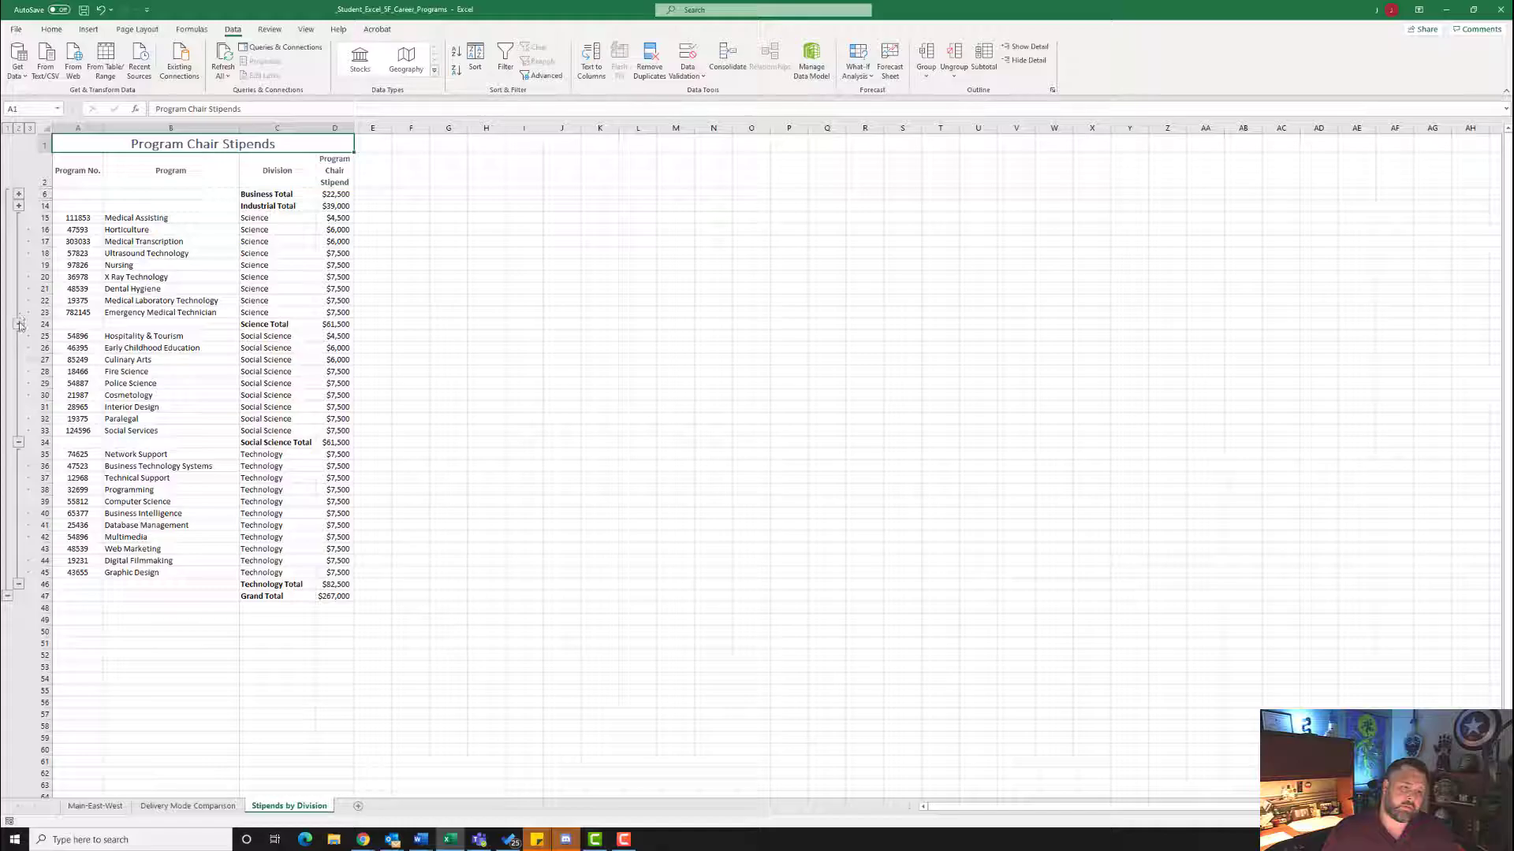
left_click(19, 324)
left_click(19, 337)
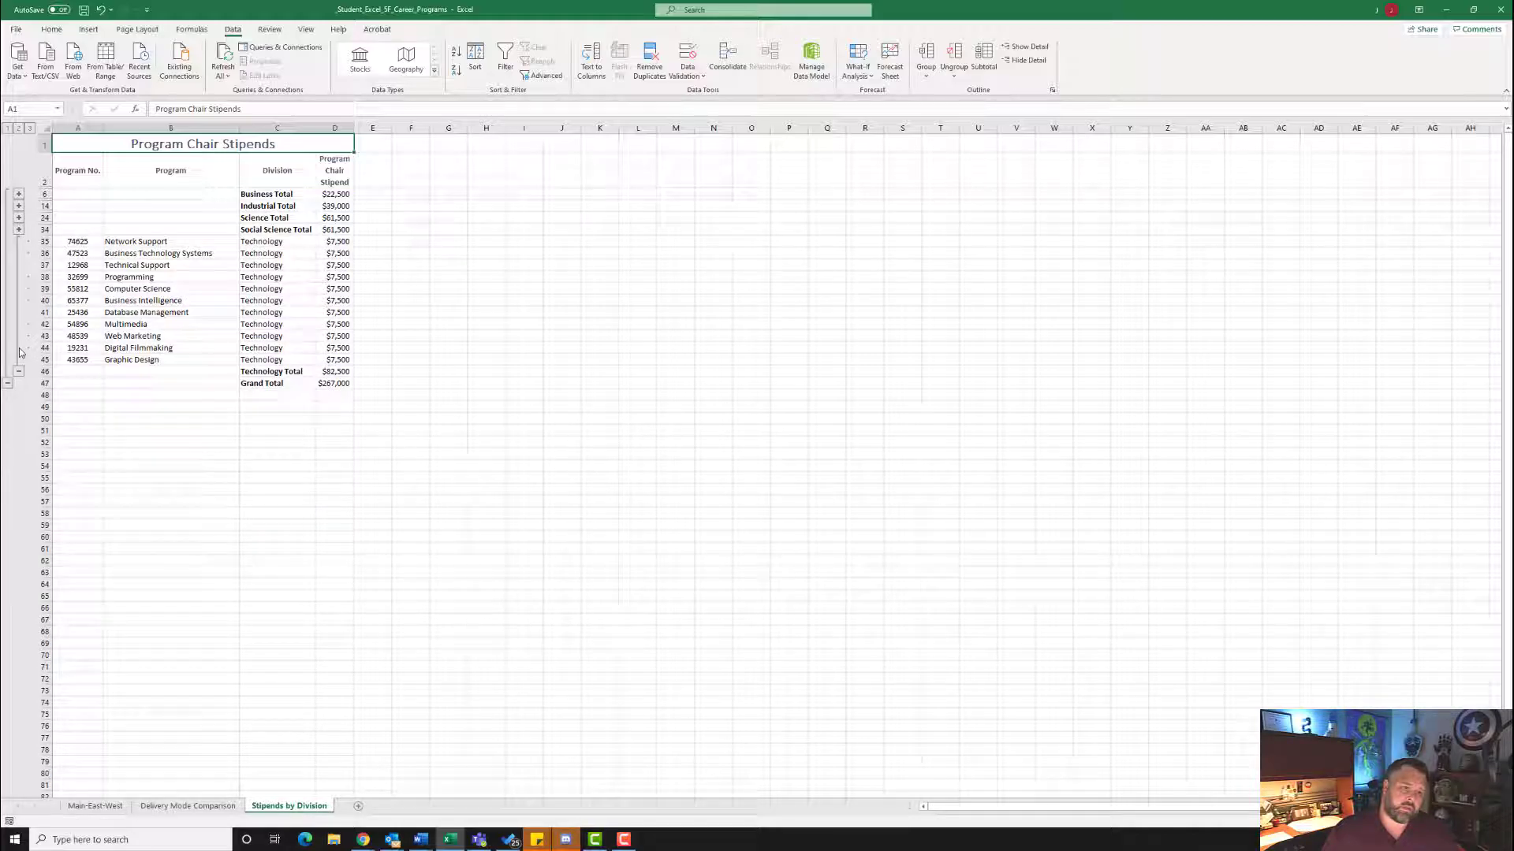
left_click(19, 371)
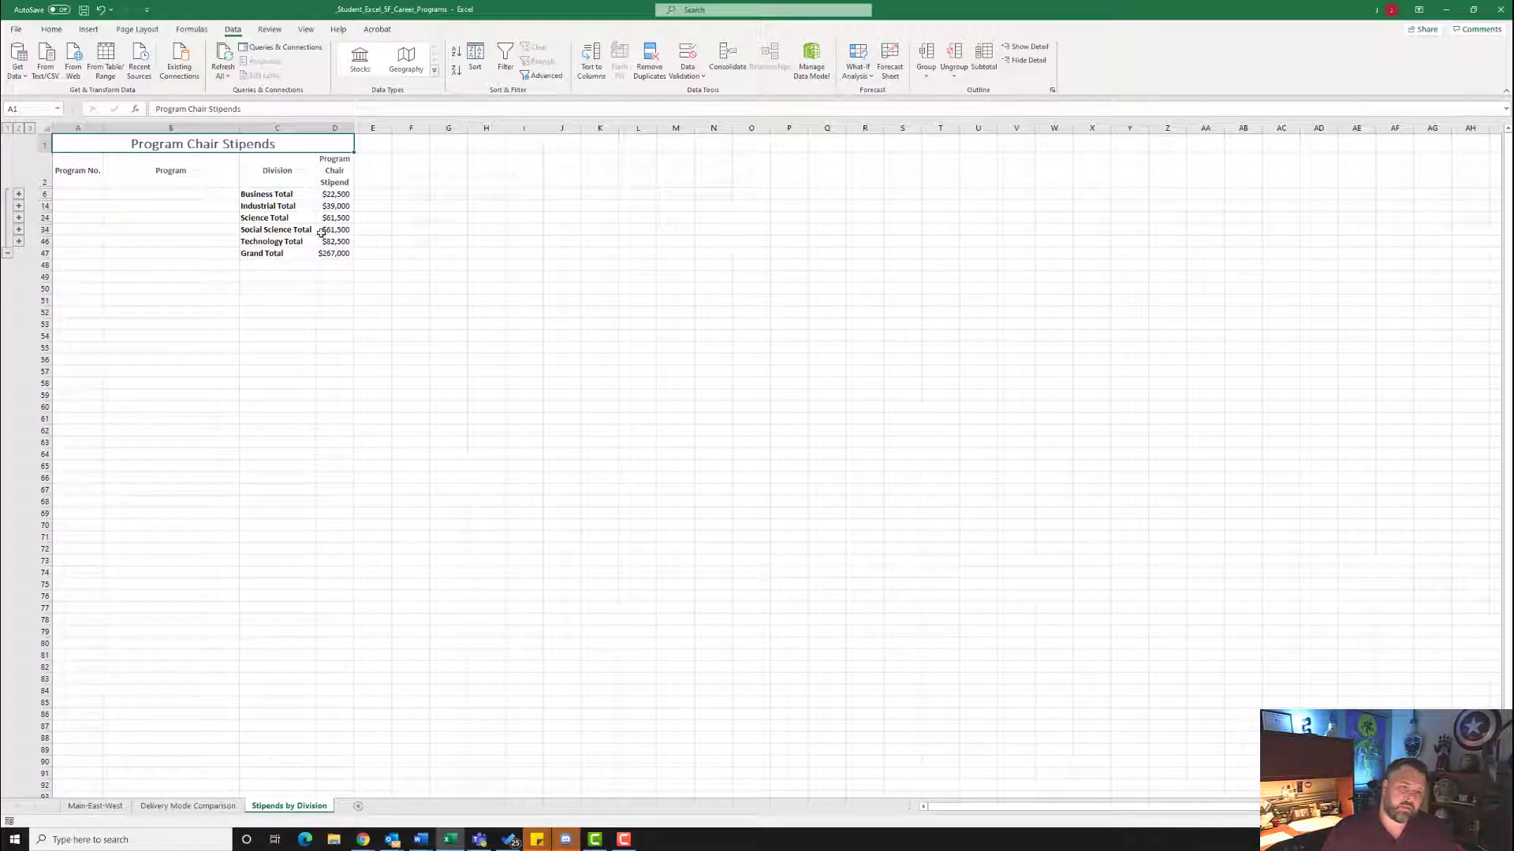
left_click_drag(118, 150, 353, 208)
left_click(268, 206)
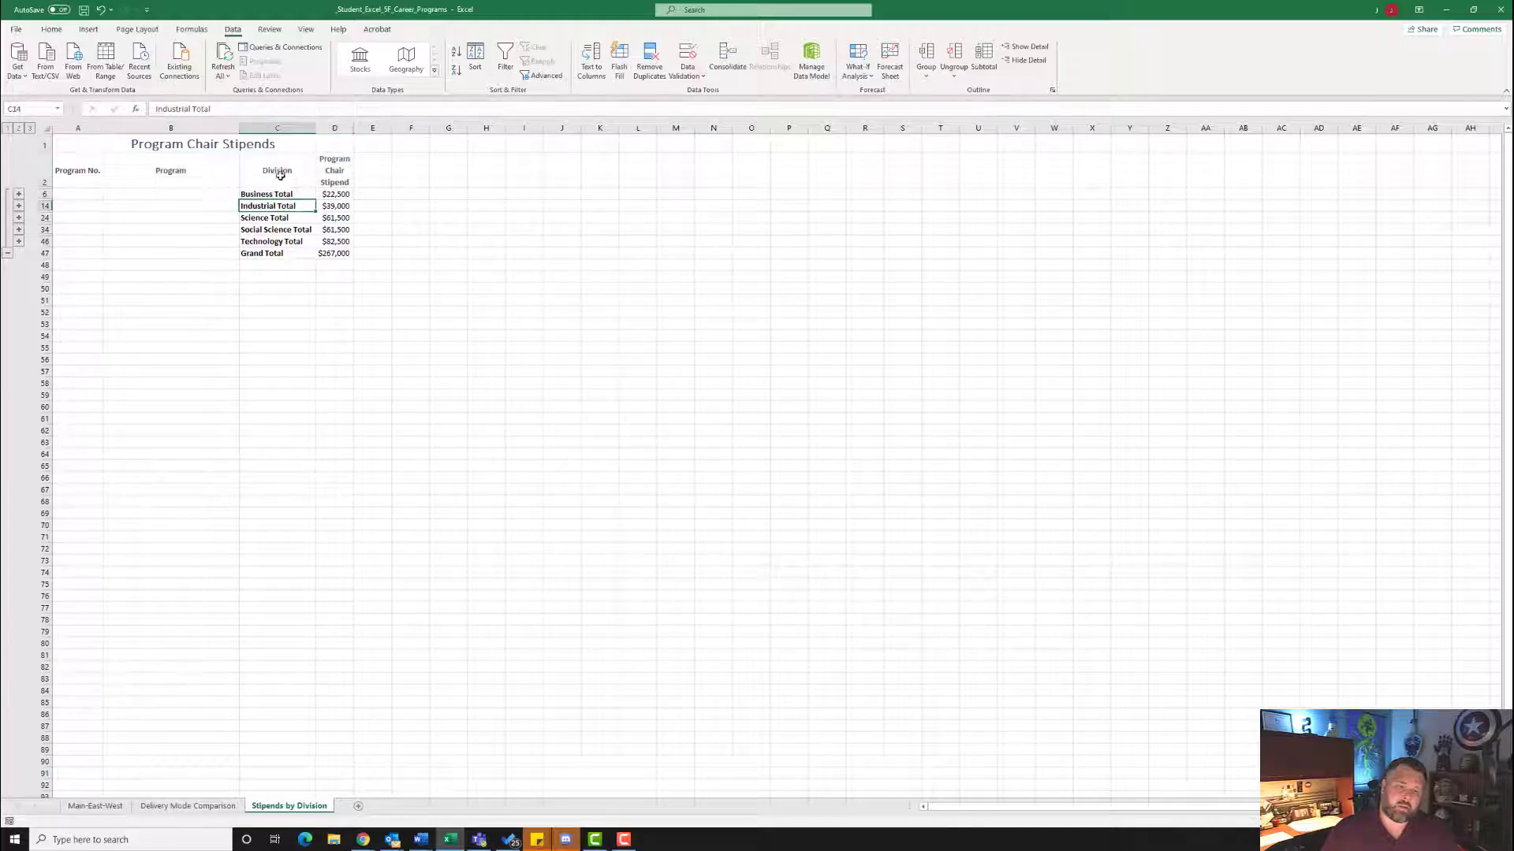
Step: Group Main-East-West, Delivery Mode Comparison and Stipends by Division, and open Page Setup
left_click(93, 806)
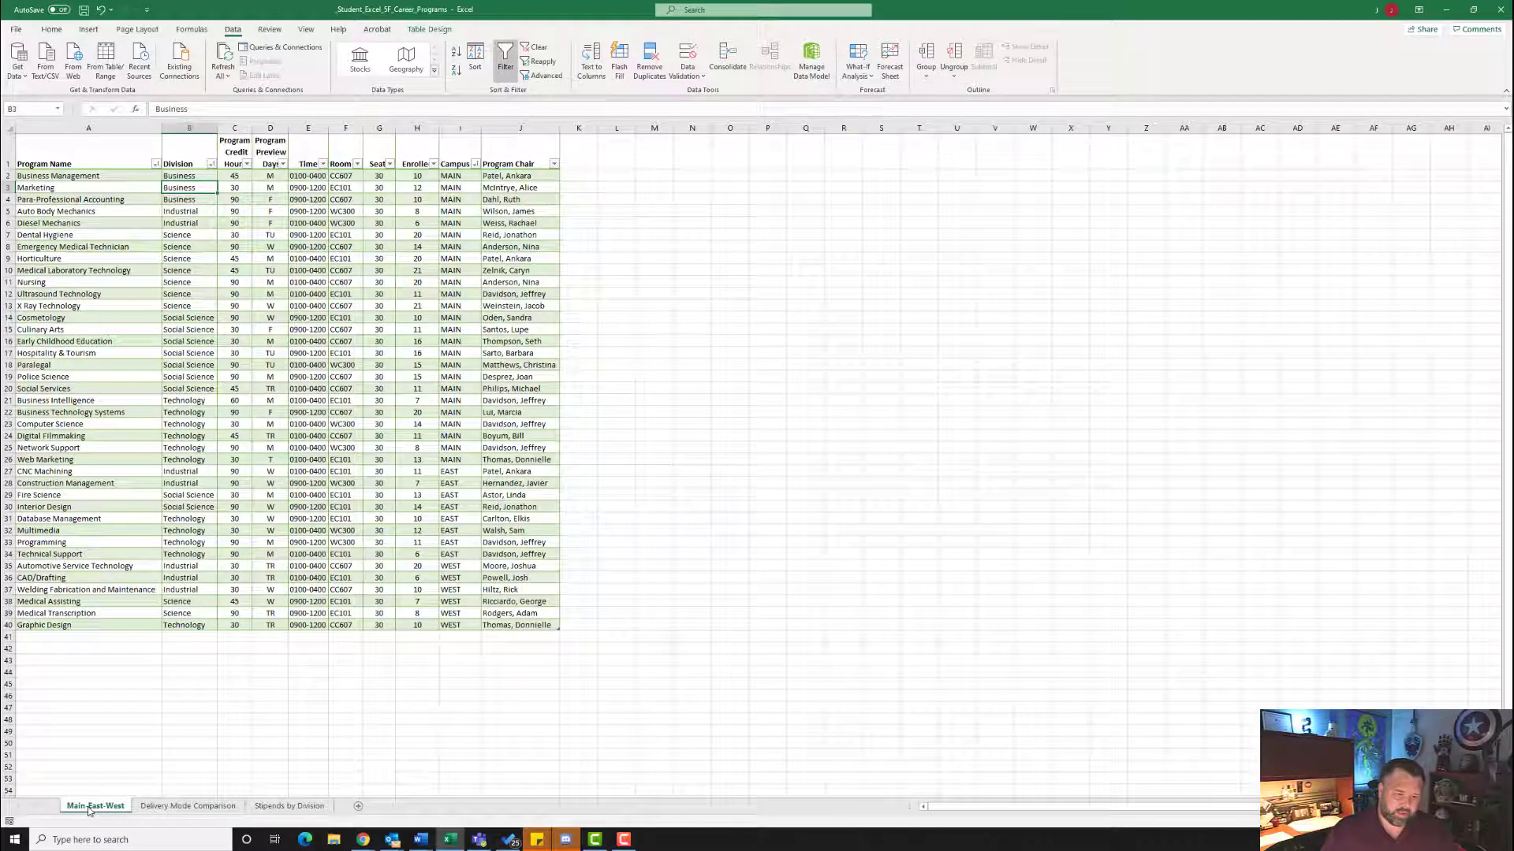
left_click(183, 808, "ctrl")
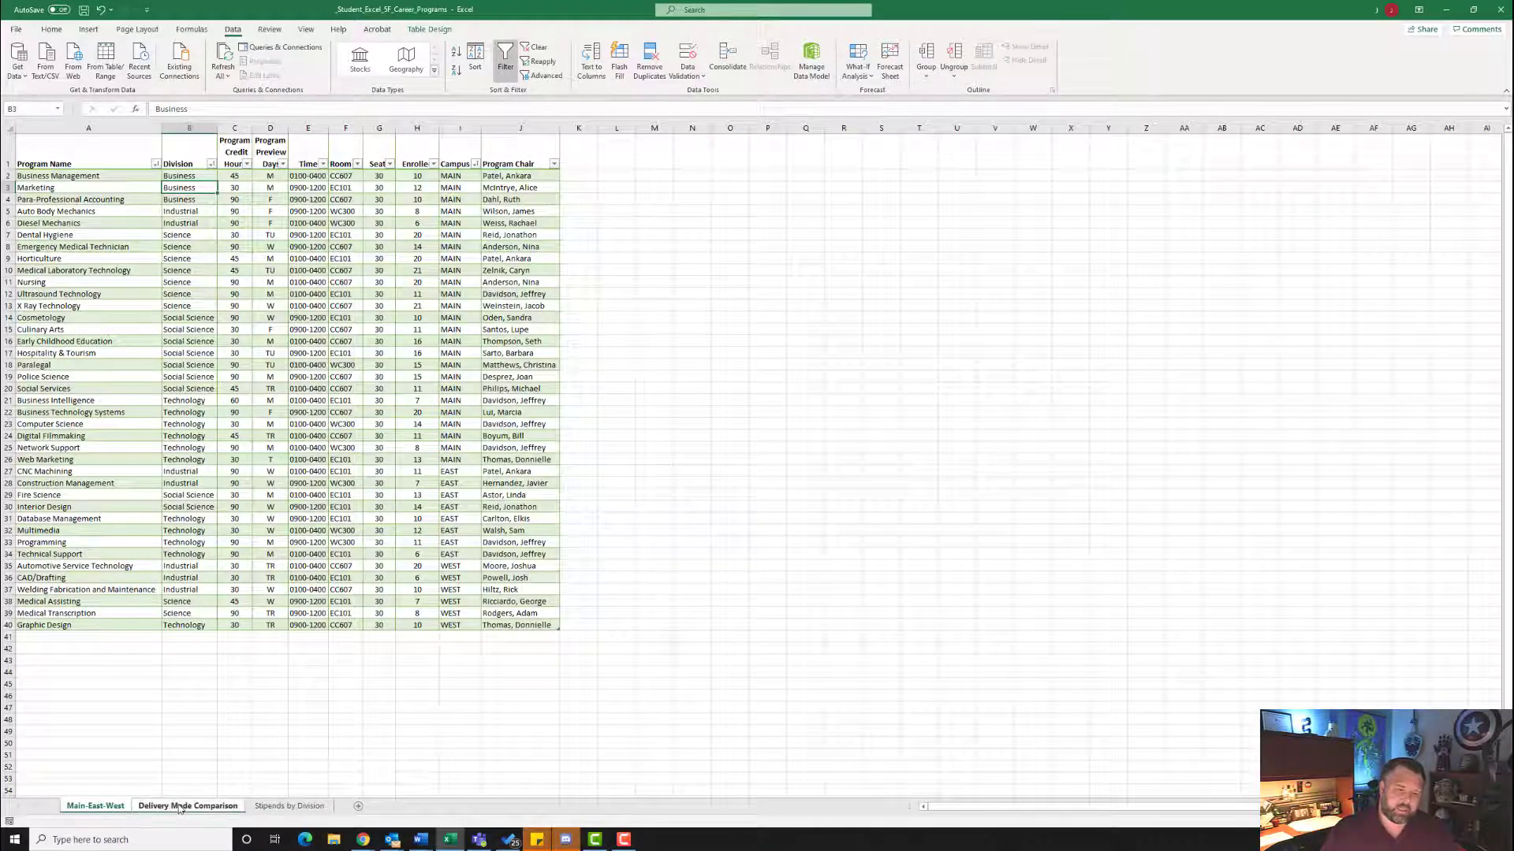
left_click(300, 807, "ctrl")
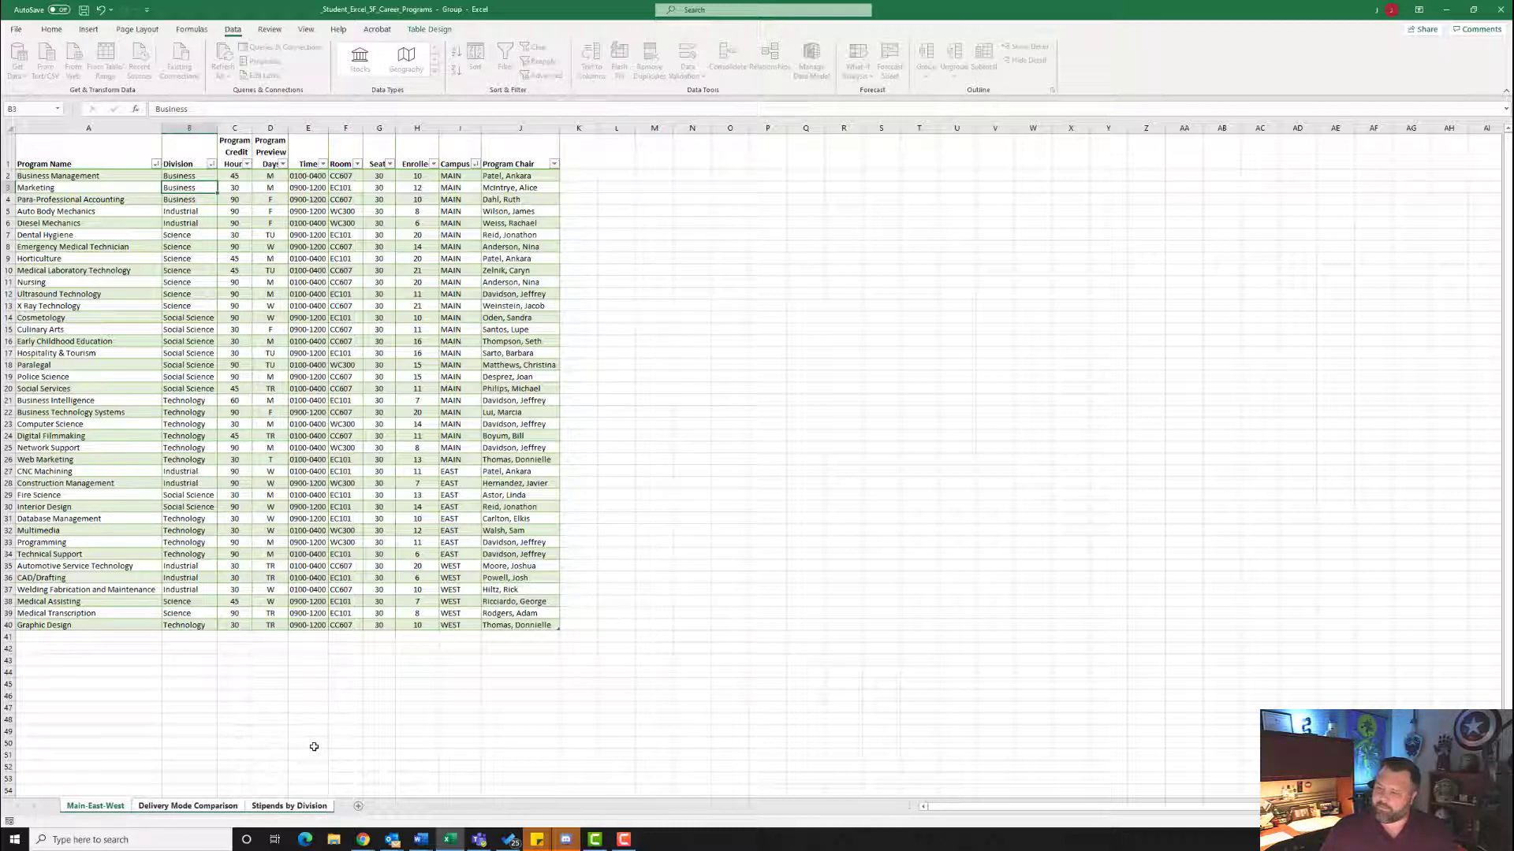
left_click(138, 30)
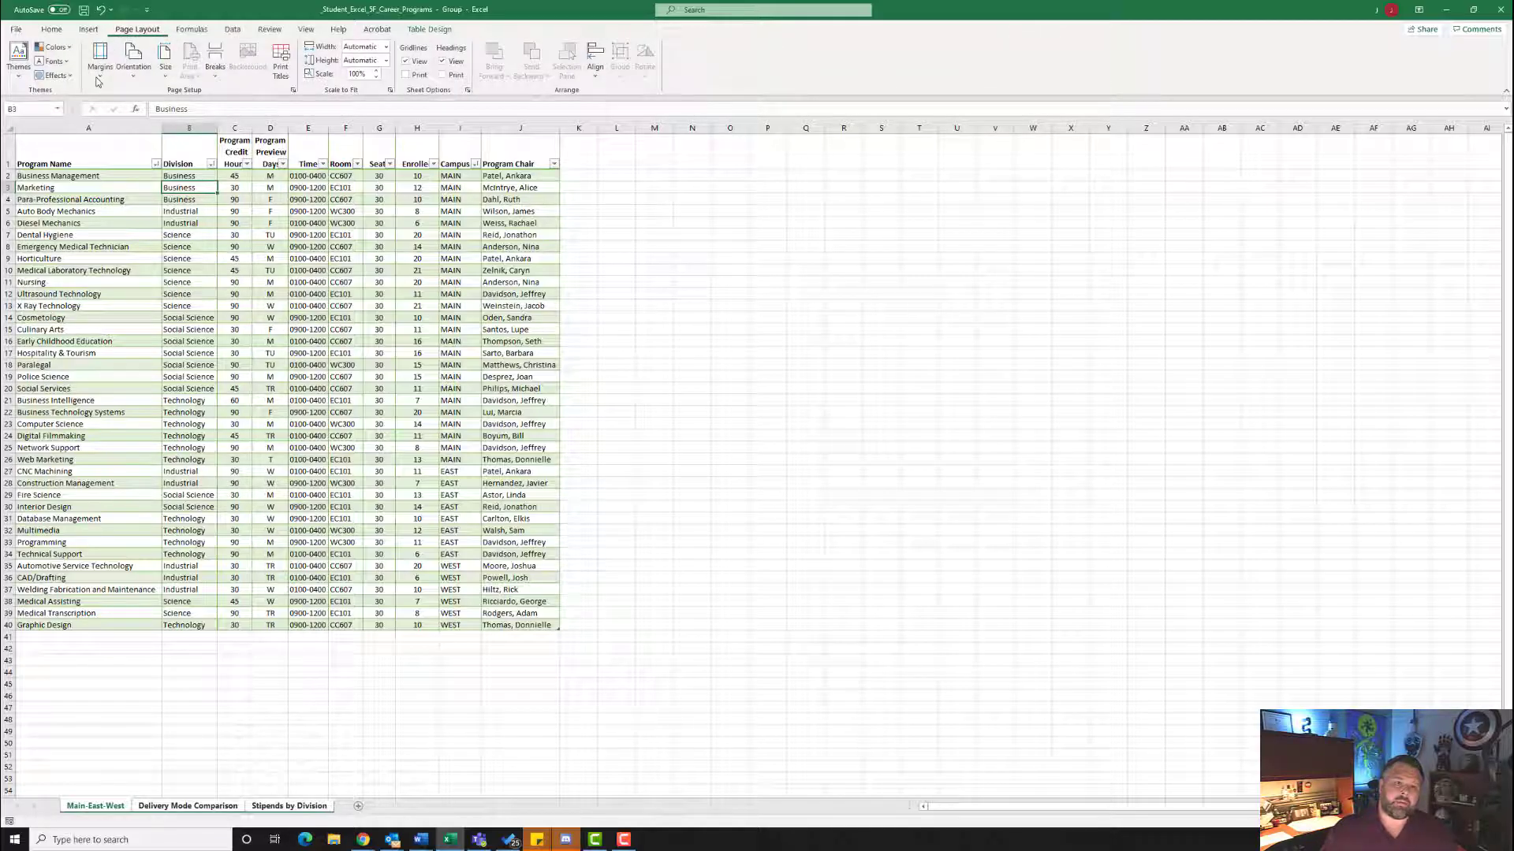
left_click(293, 91)
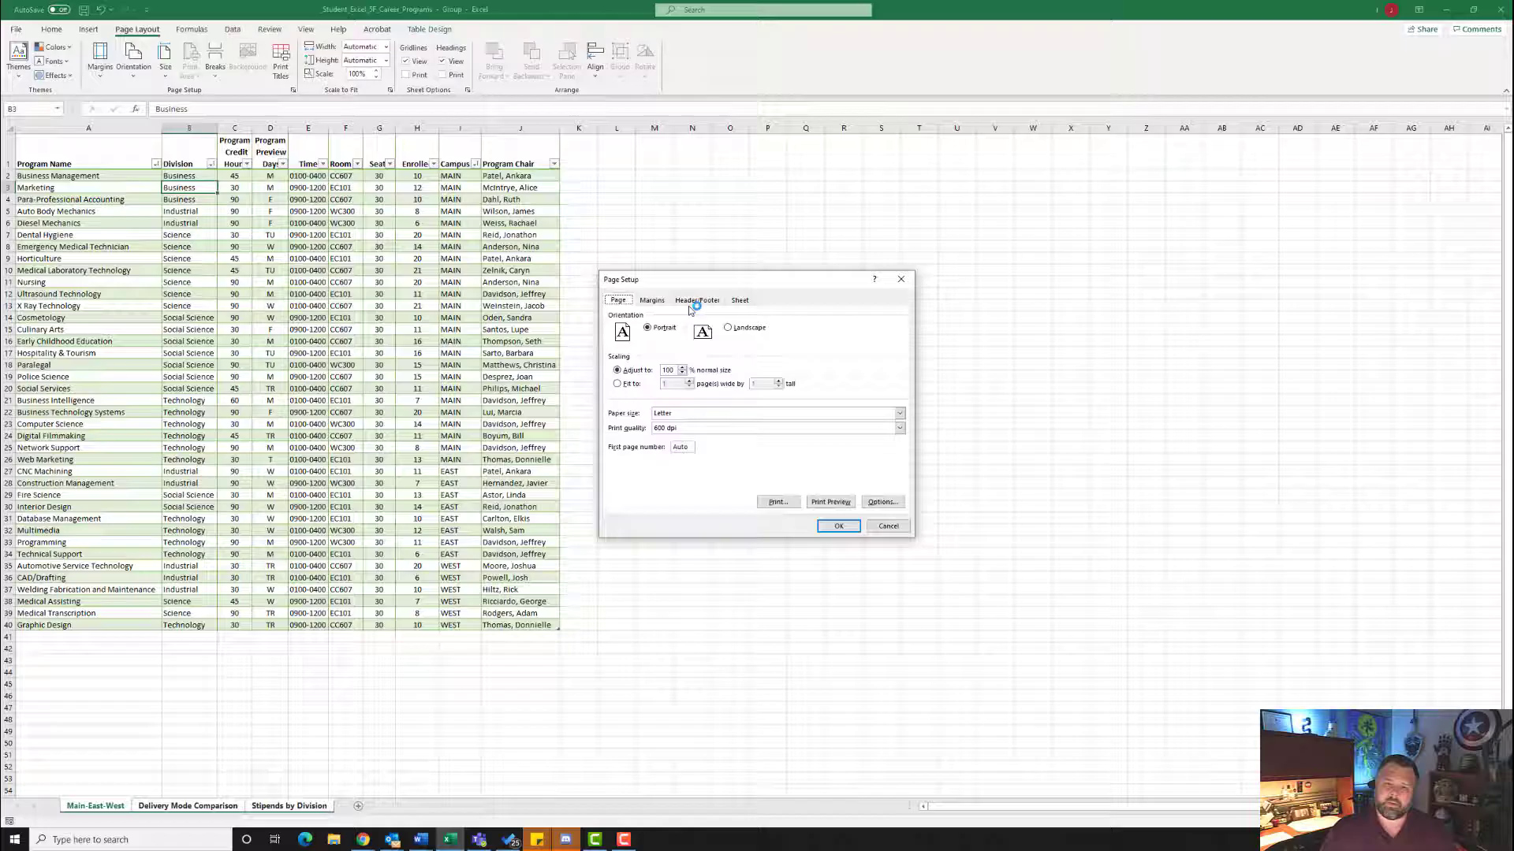
Step: Create a custom footer with the file name on the left and sheet name on the right
left_click(697, 305)
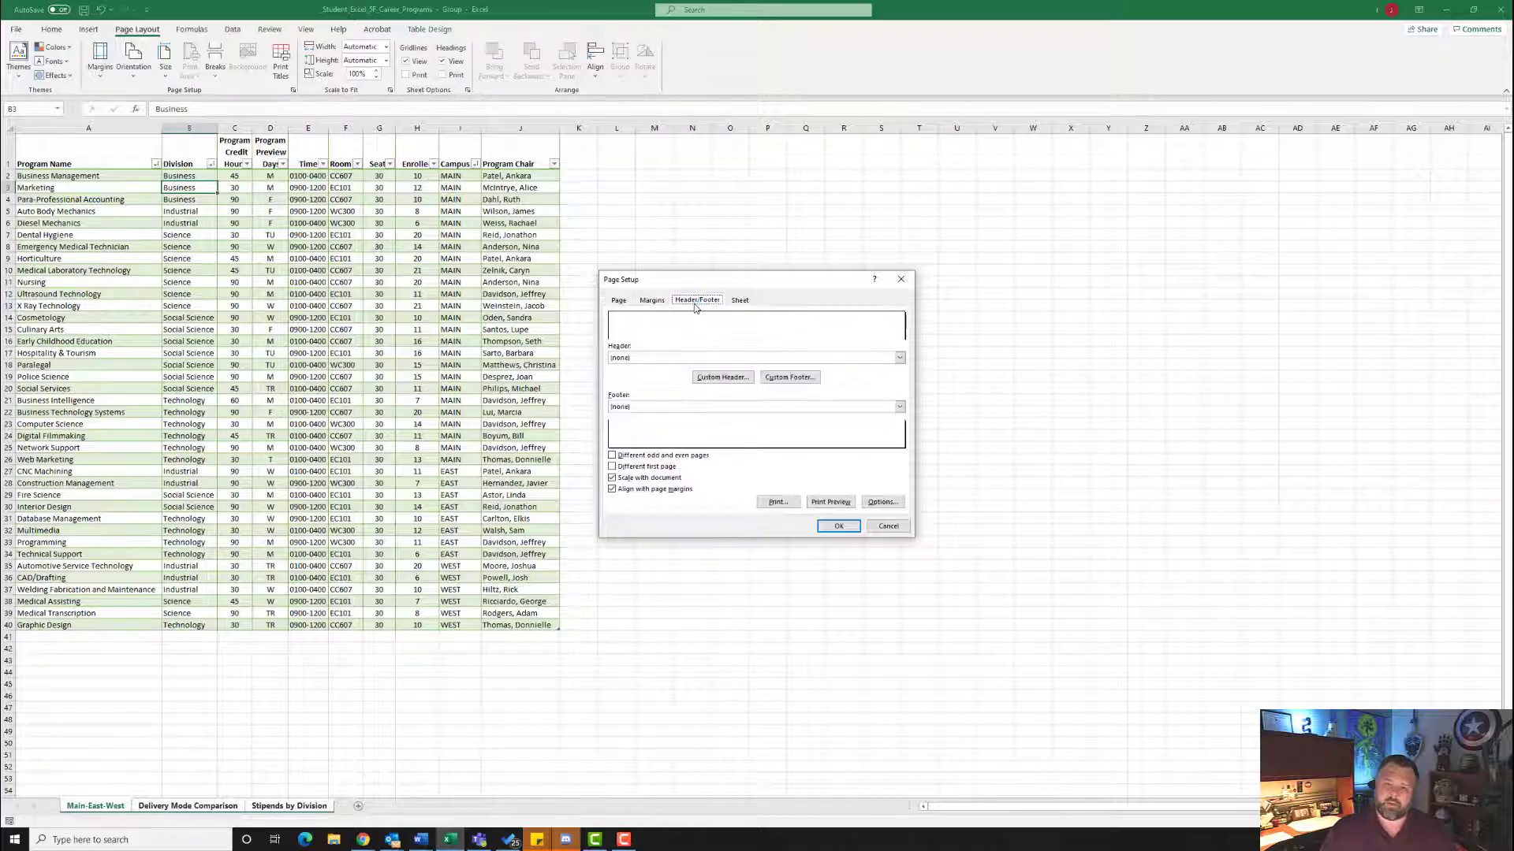
left_click(792, 378)
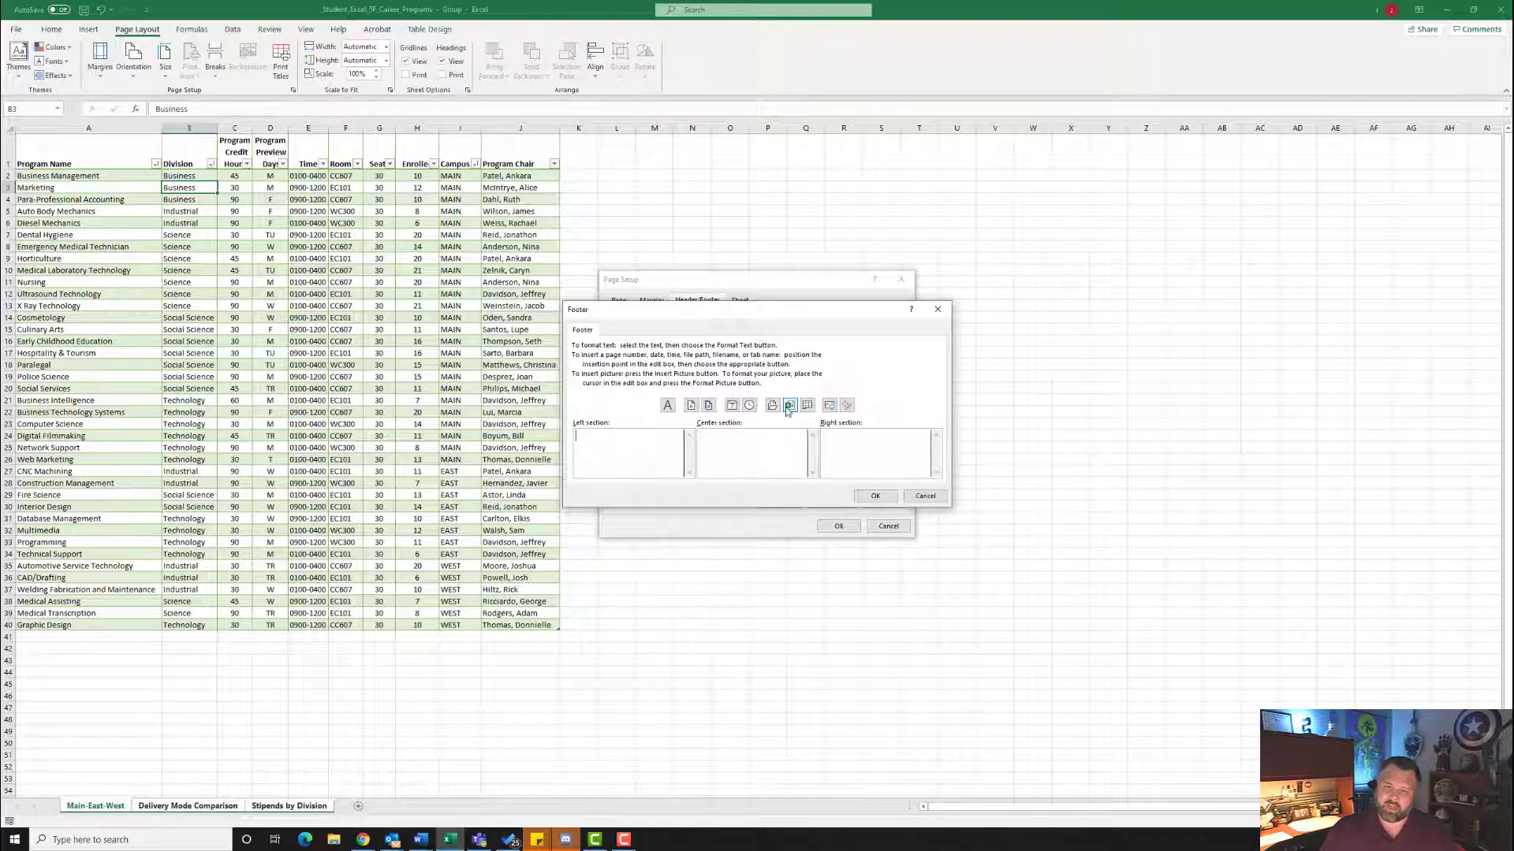
left_click(789, 405)
left_click(808, 407)
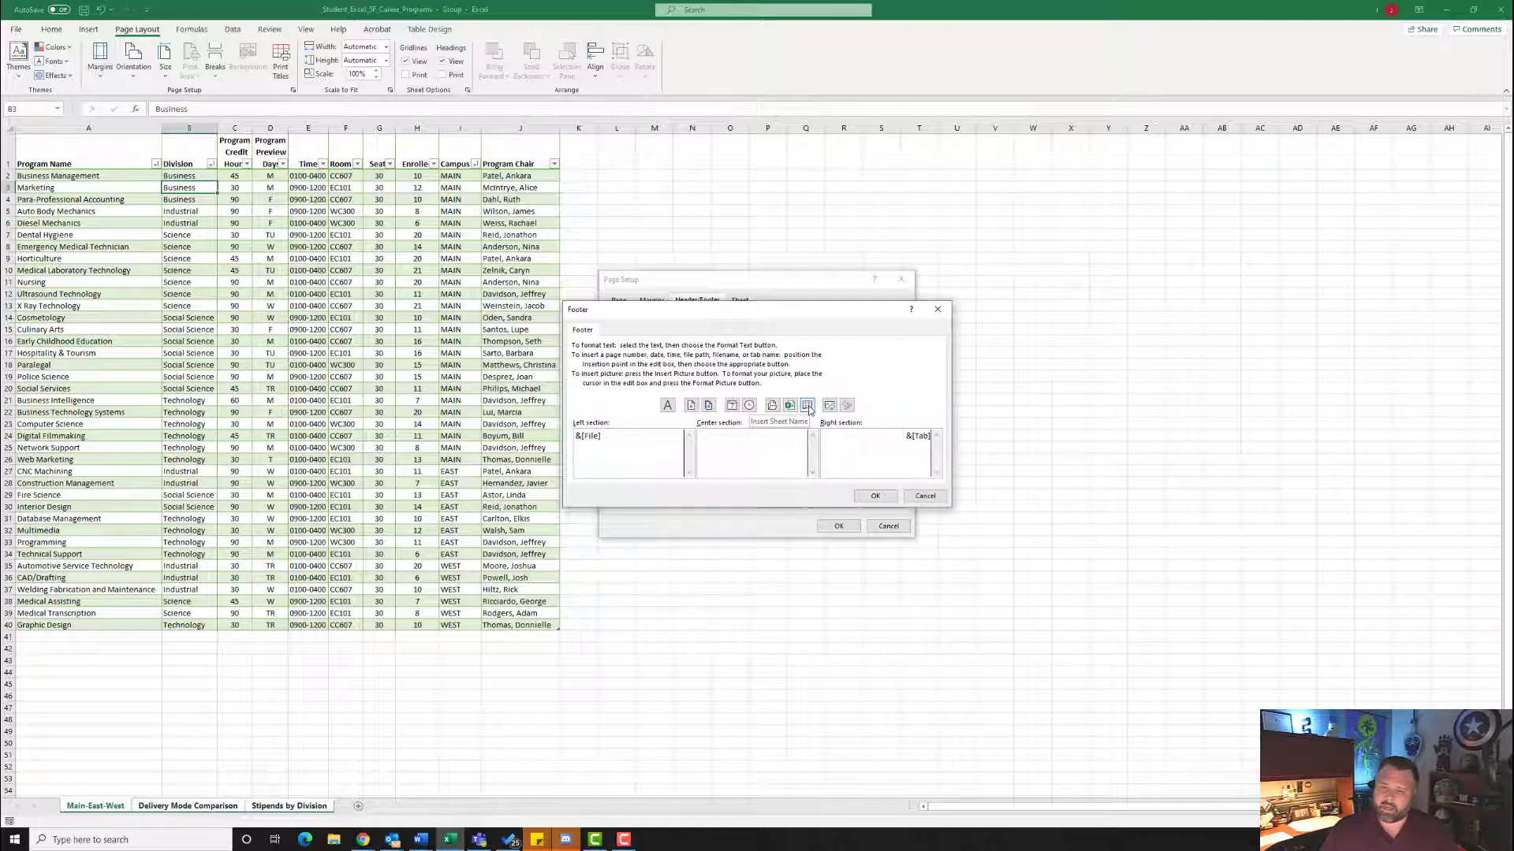
left_click(875, 496)
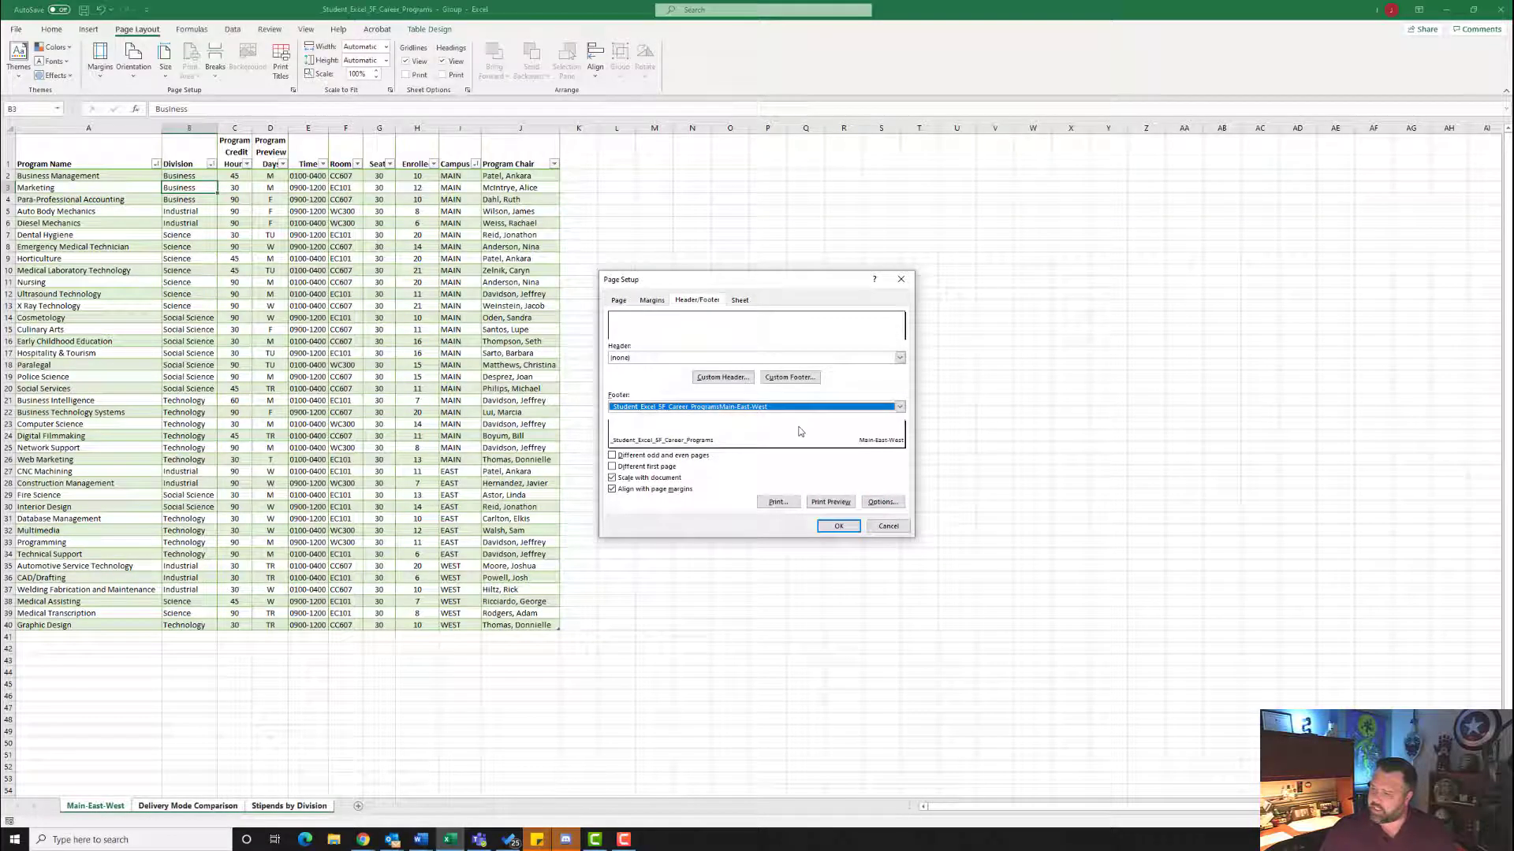
Step: Center the grouped sheets horizontally and scale them to 1 page wide by 1 tall
left_click(651, 301)
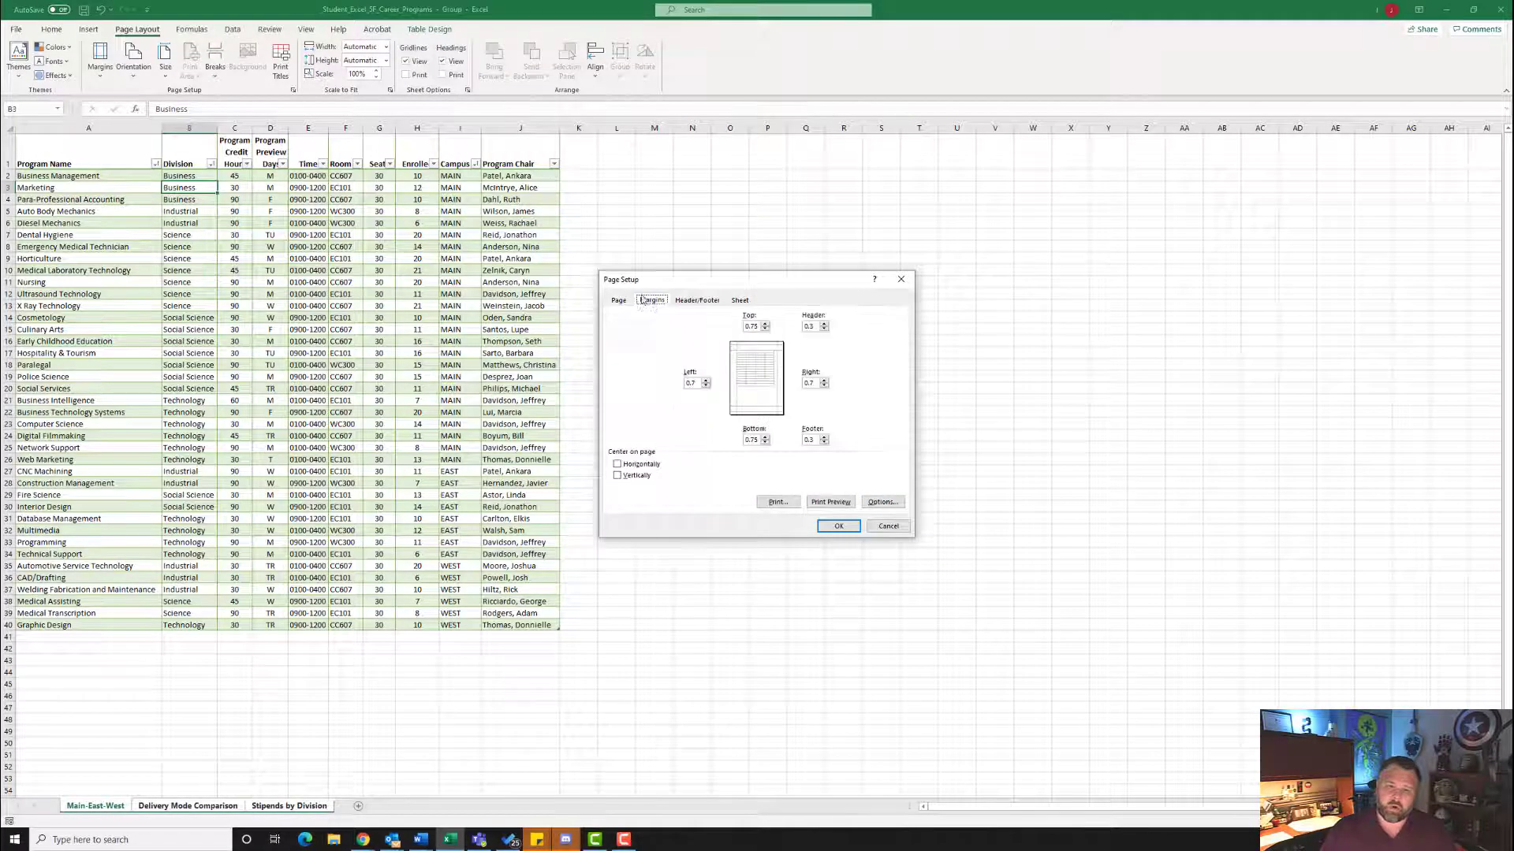
left_click(619, 465)
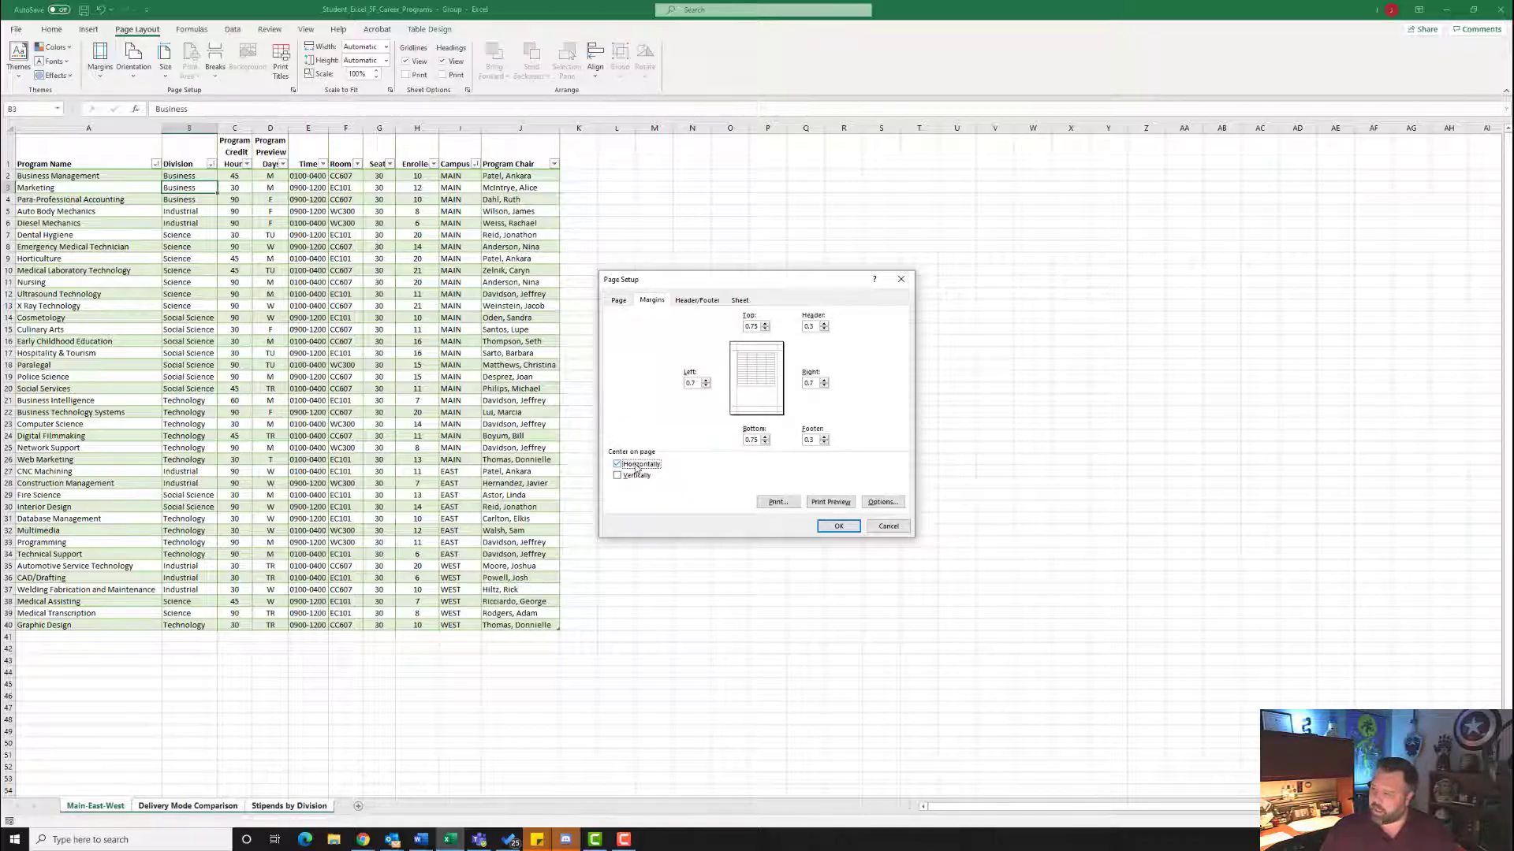
left_click(618, 302)
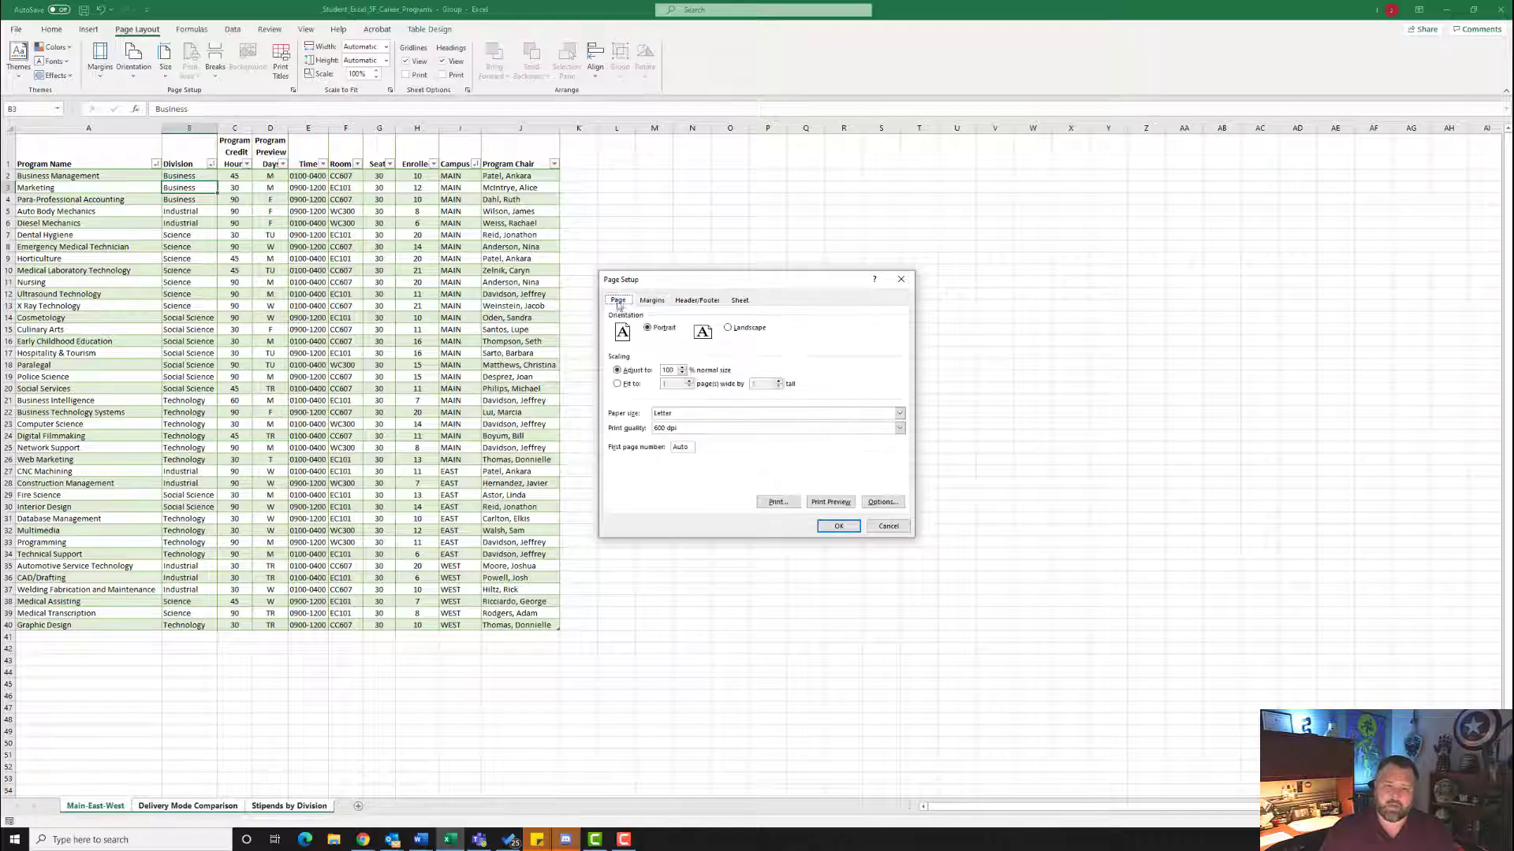
left_click(623, 386)
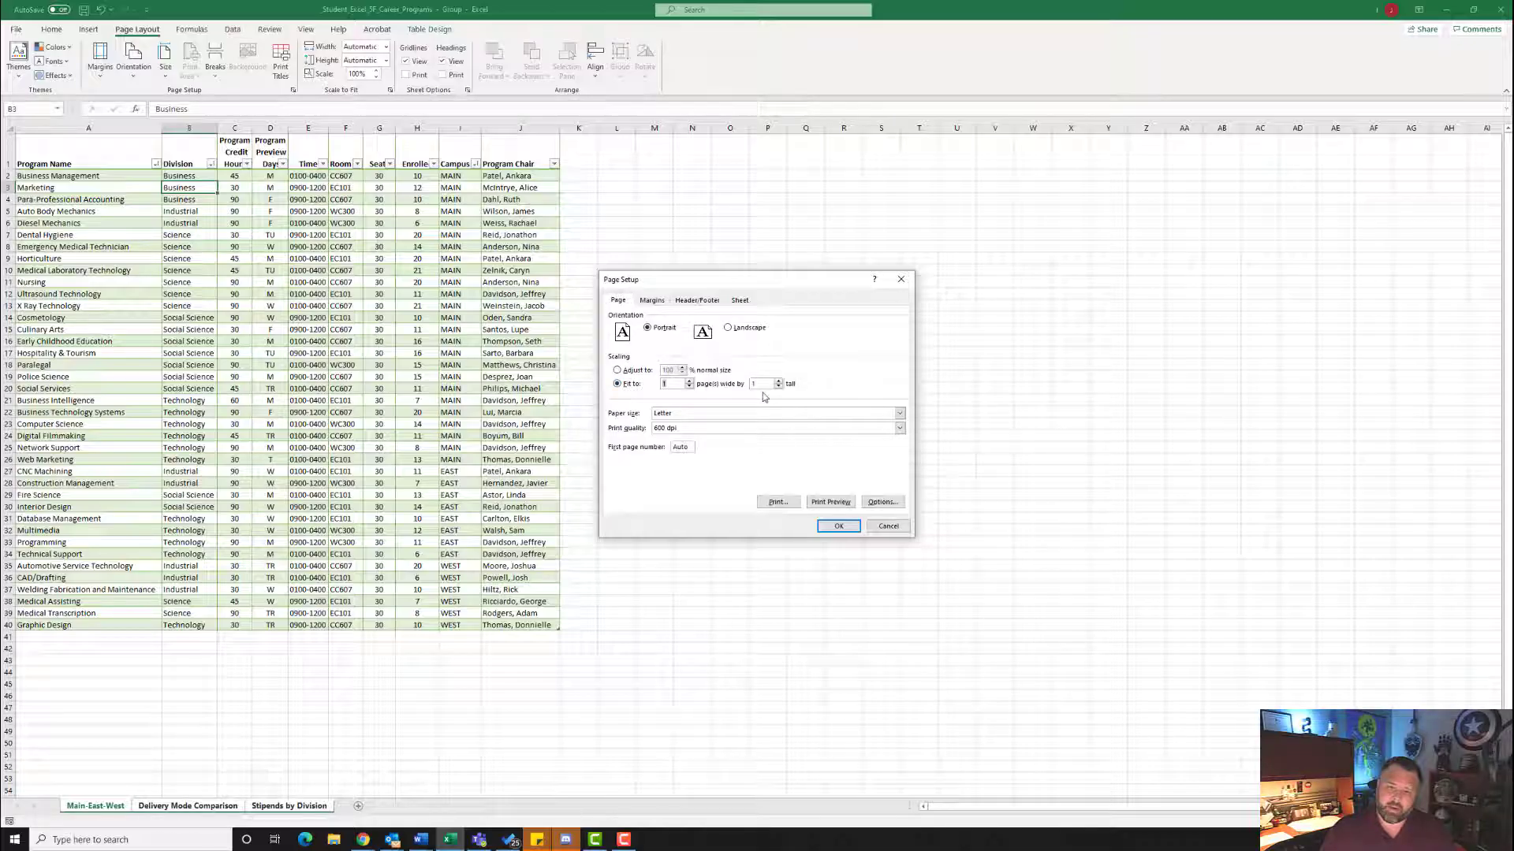
left_click(837, 527)
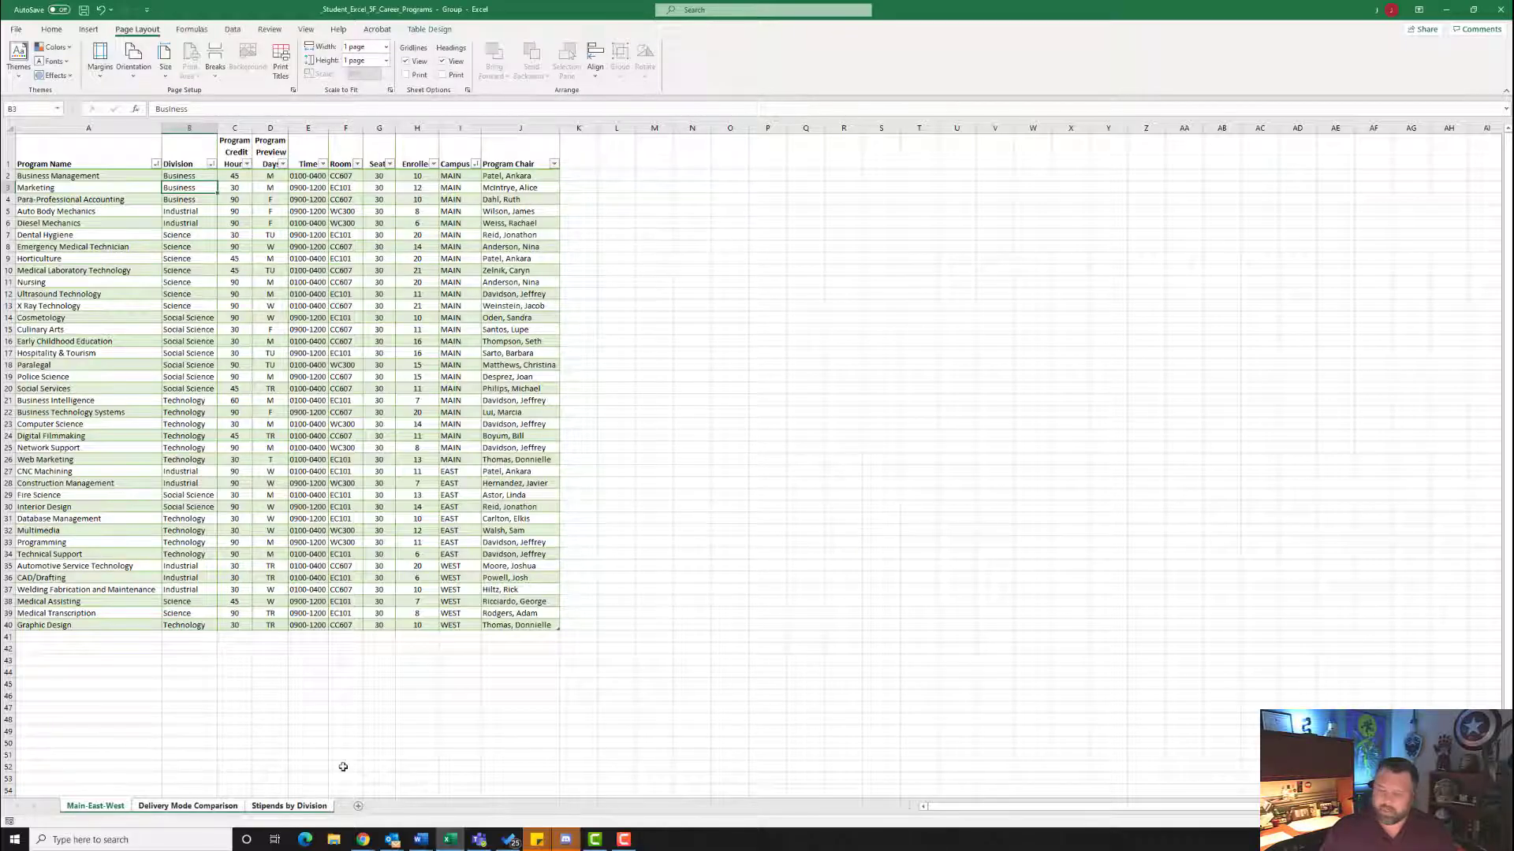
Step: Ungroup the worksheets and show all properties in the workbook's File Info
right_click(275, 808)
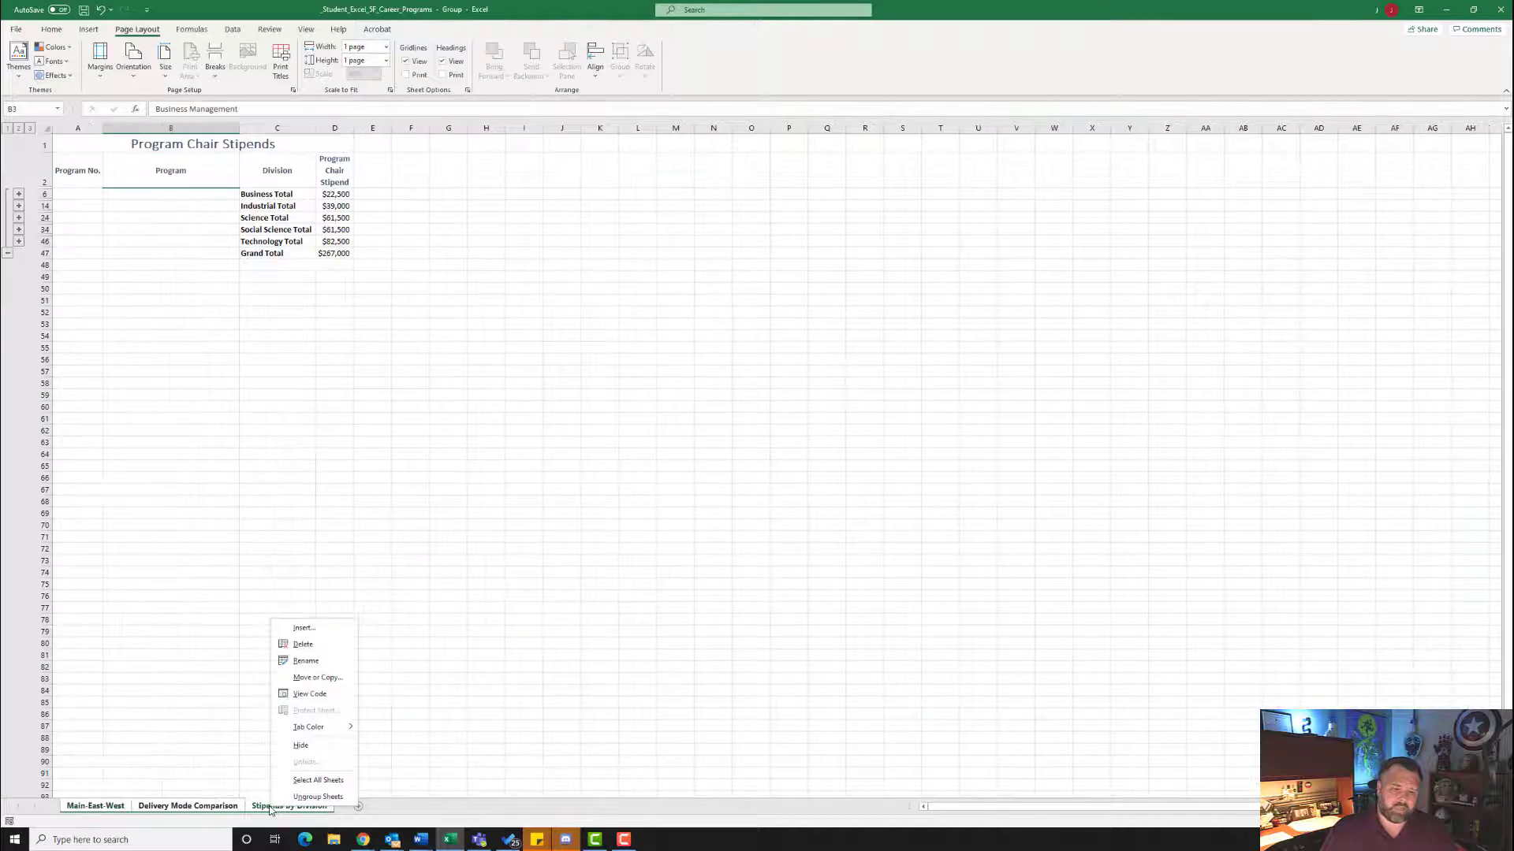
left_click(316, 797)
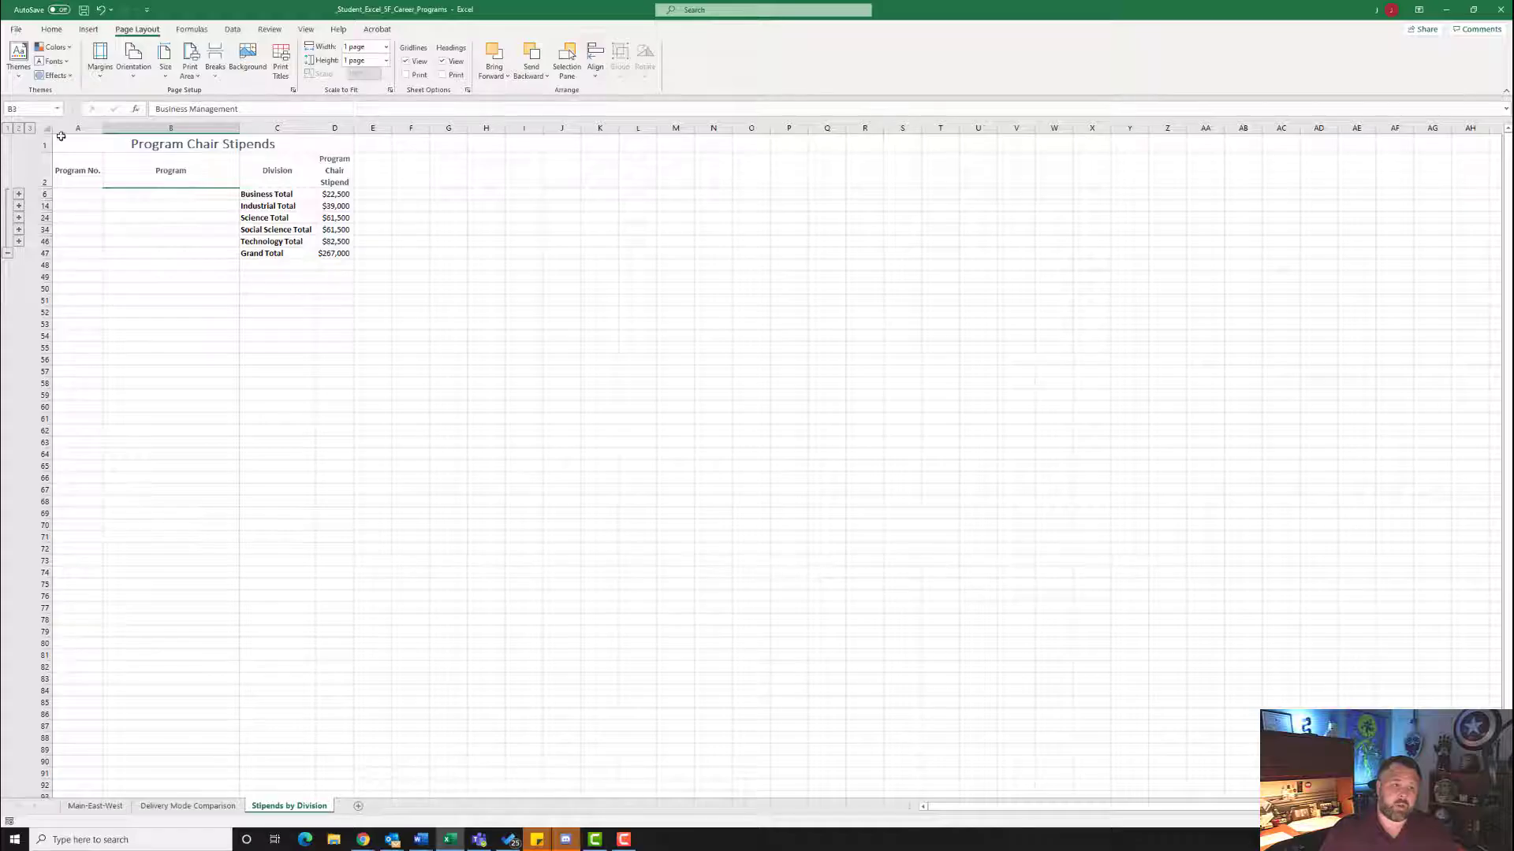
left_click(16, 29)
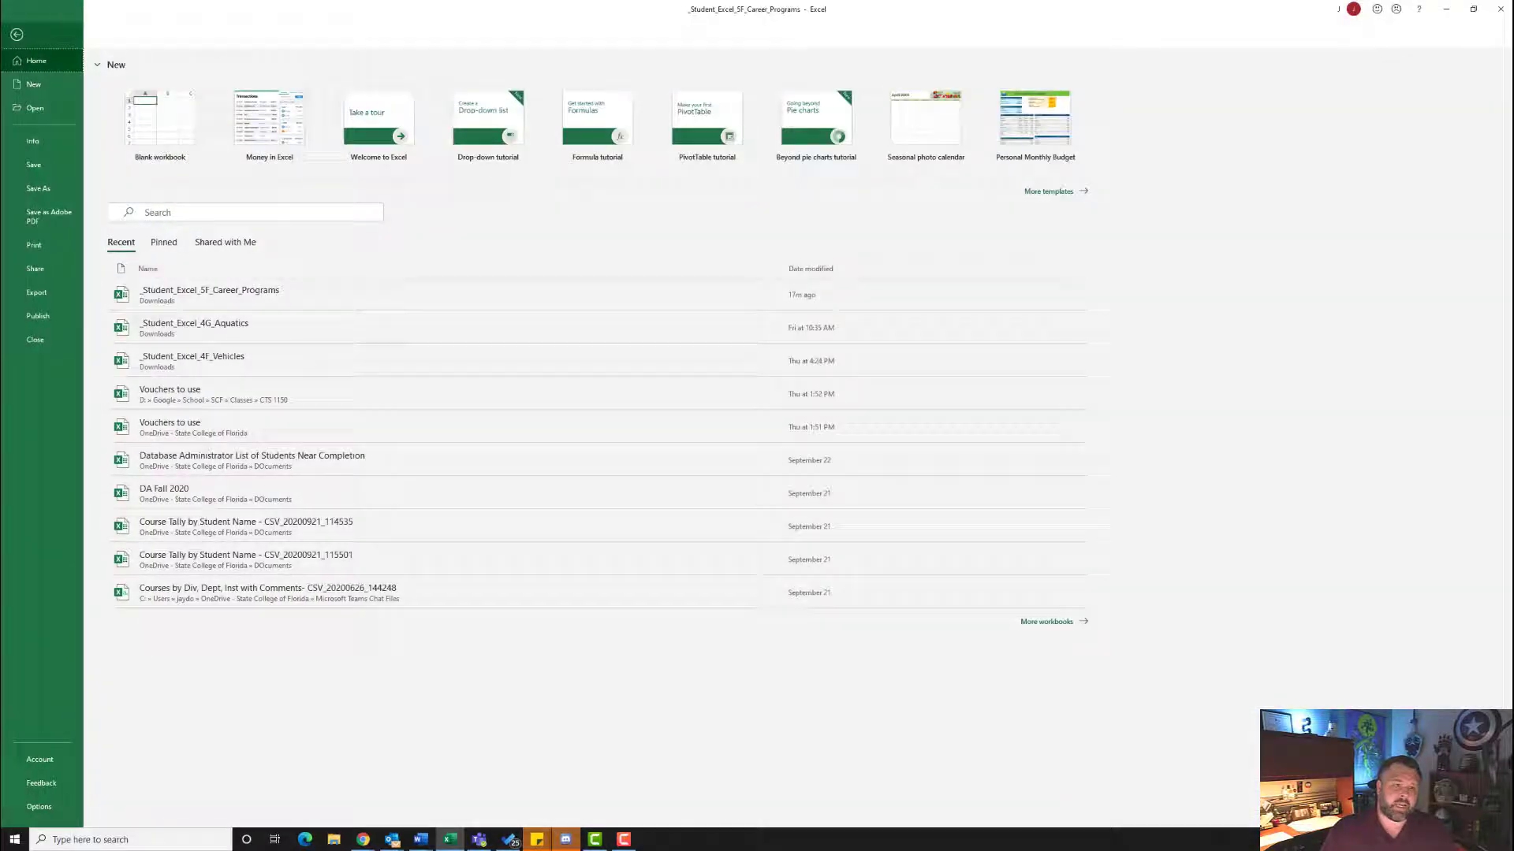
left_click(36, 144)
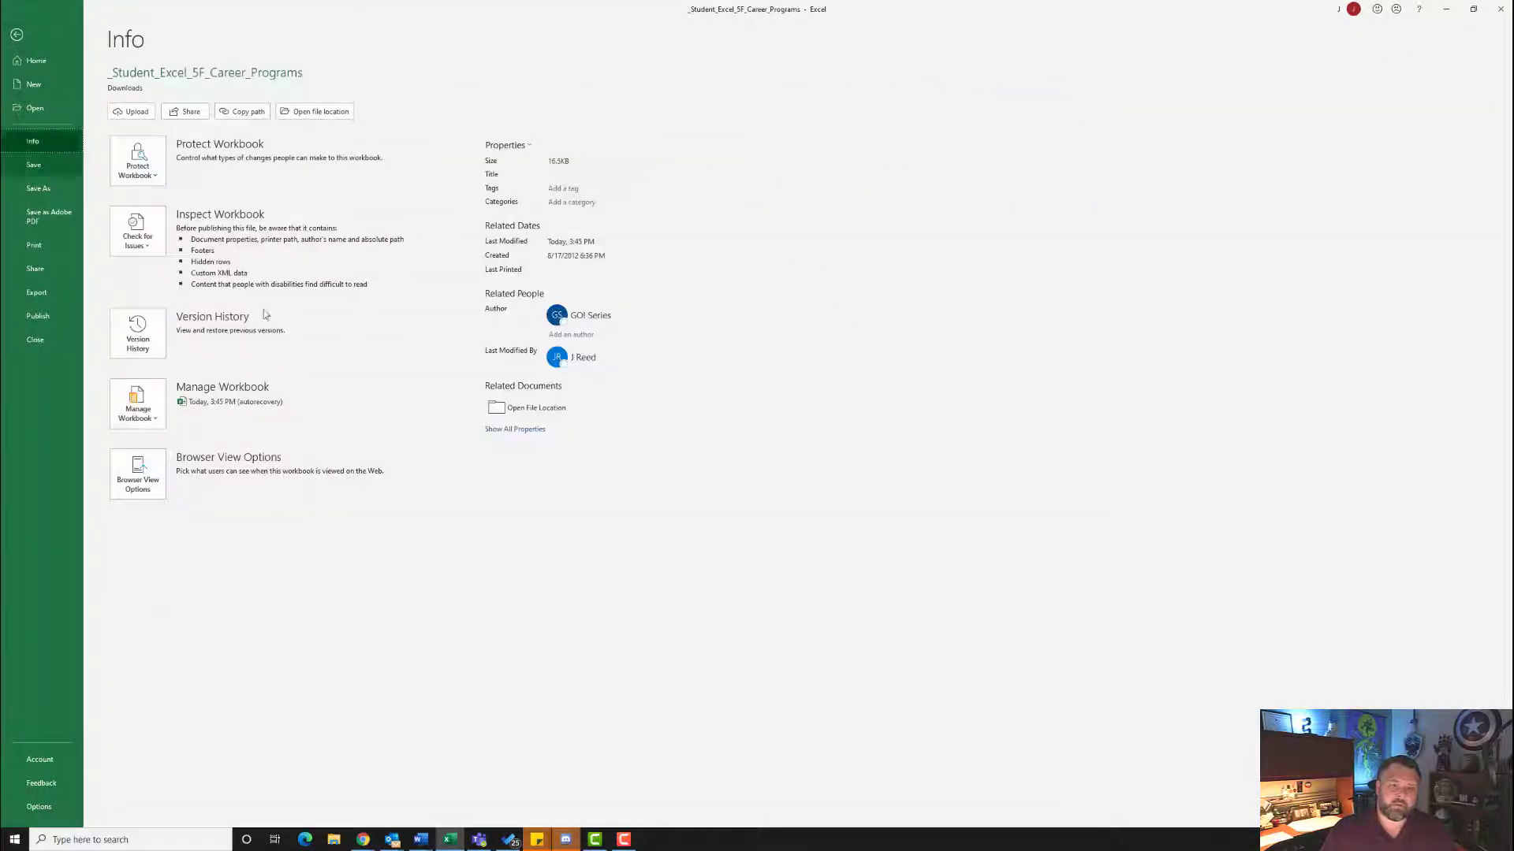
left_click(528, 431)
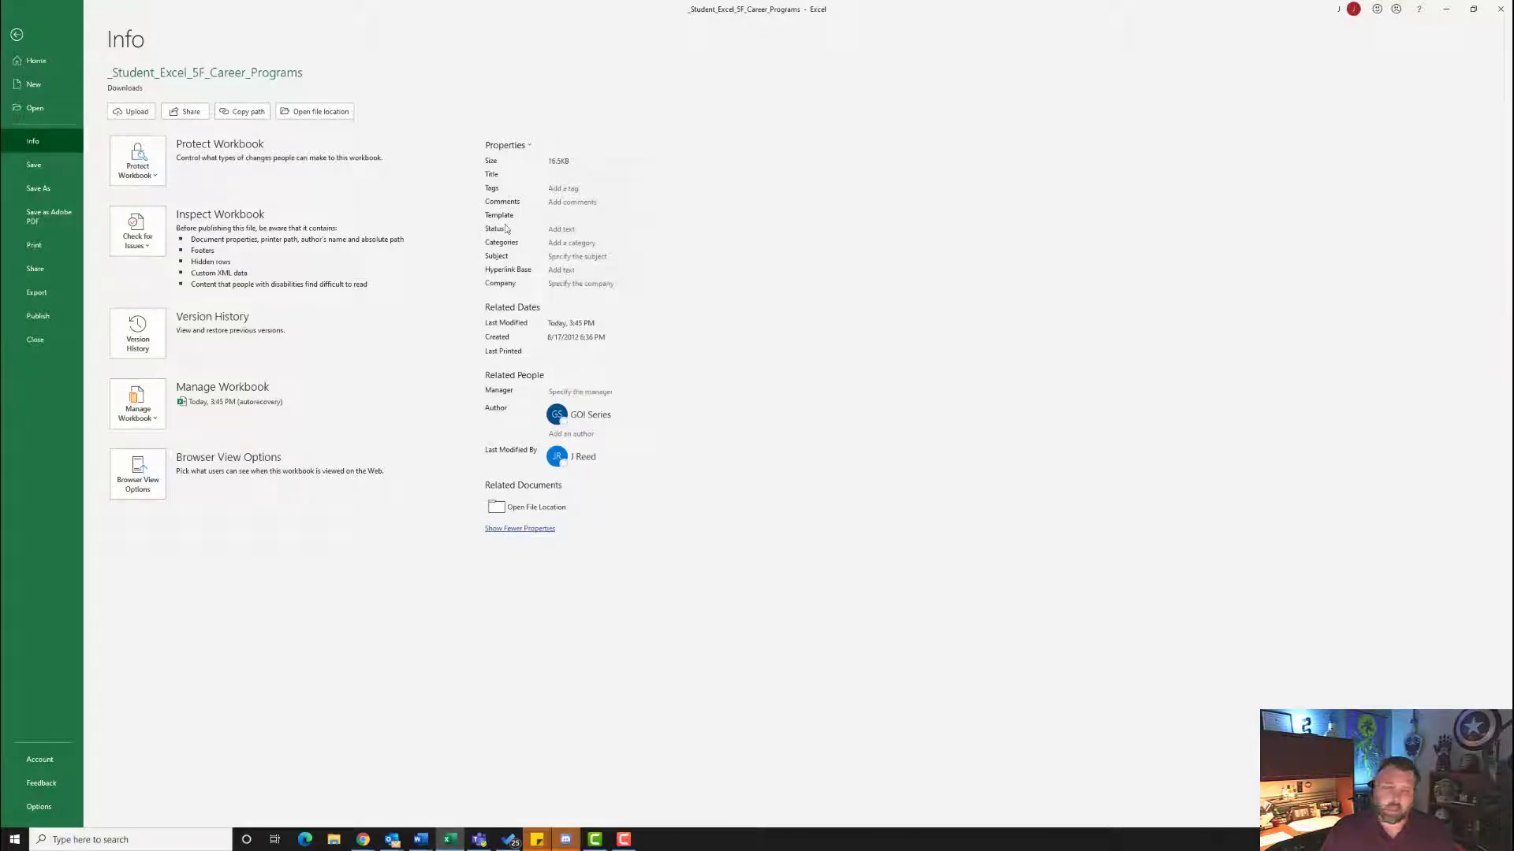
Step: Set Tags to 'career programs' and Subject to 'cgs', then save the workbook
left_click(561, 189)
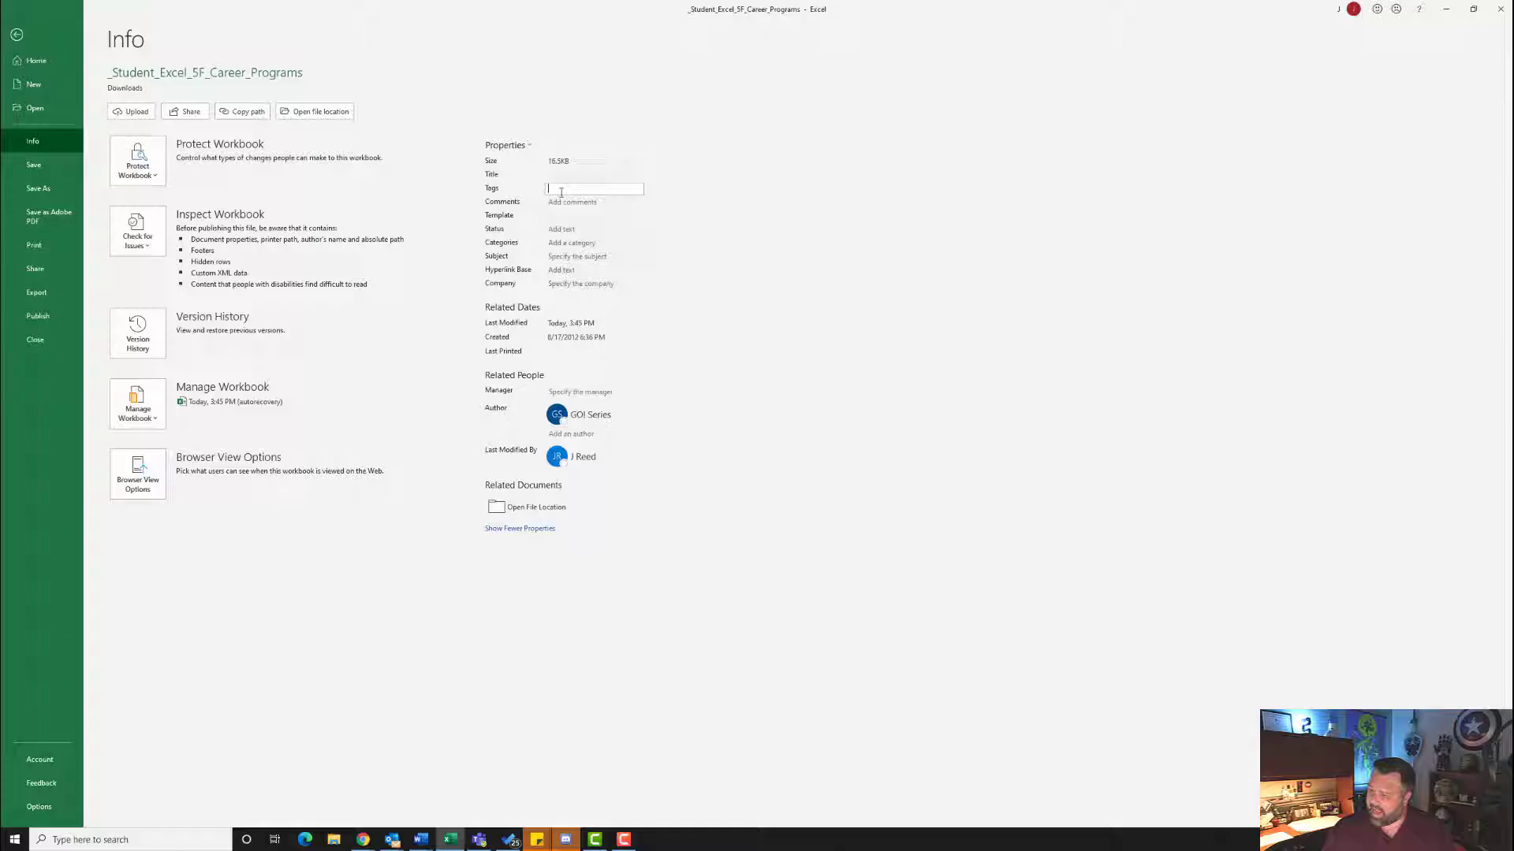
type("car")
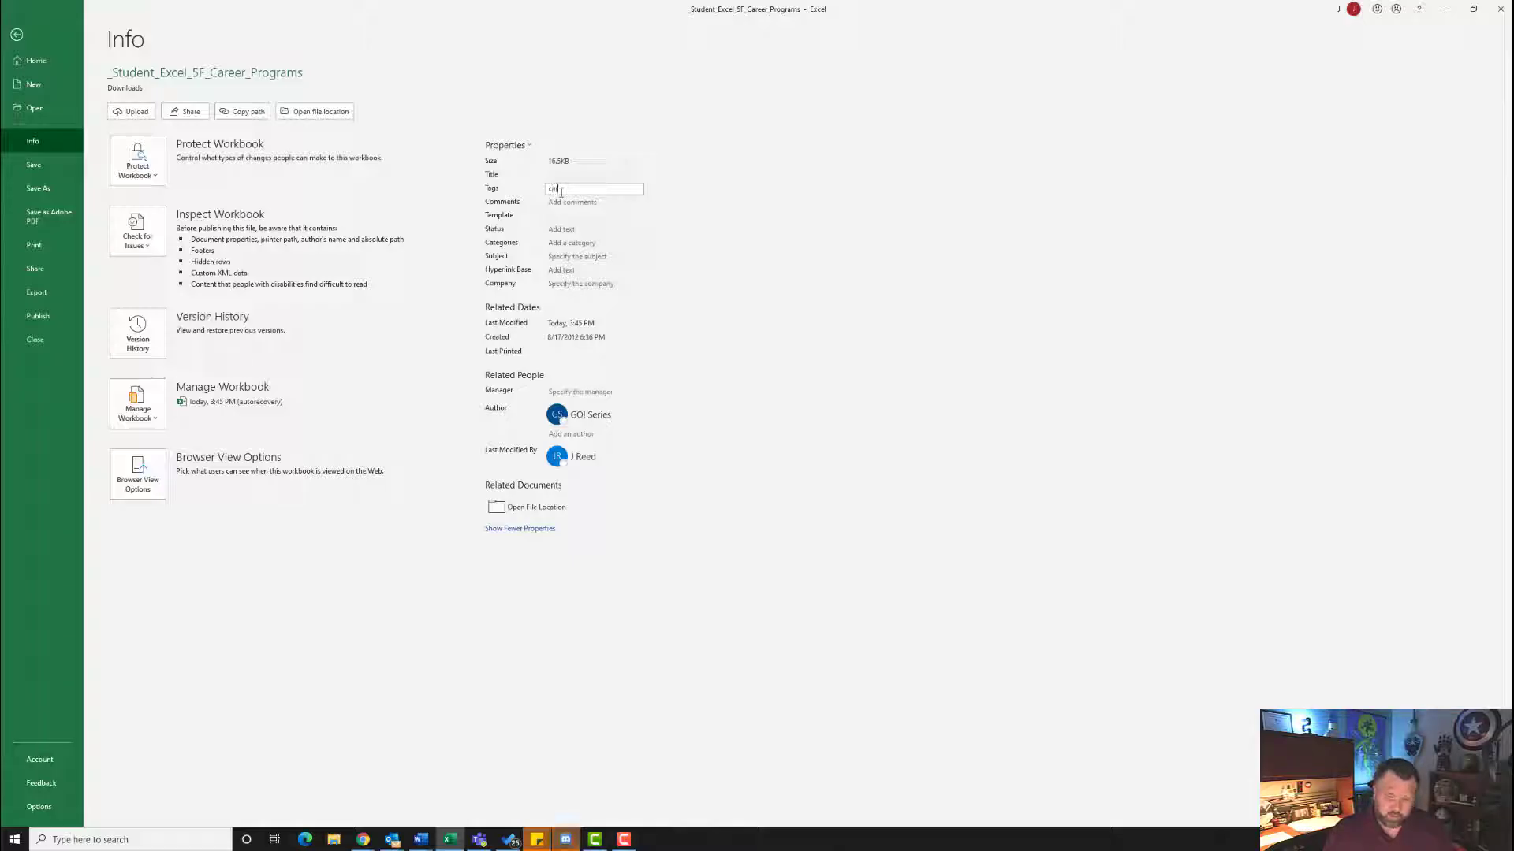
type("eer prog")
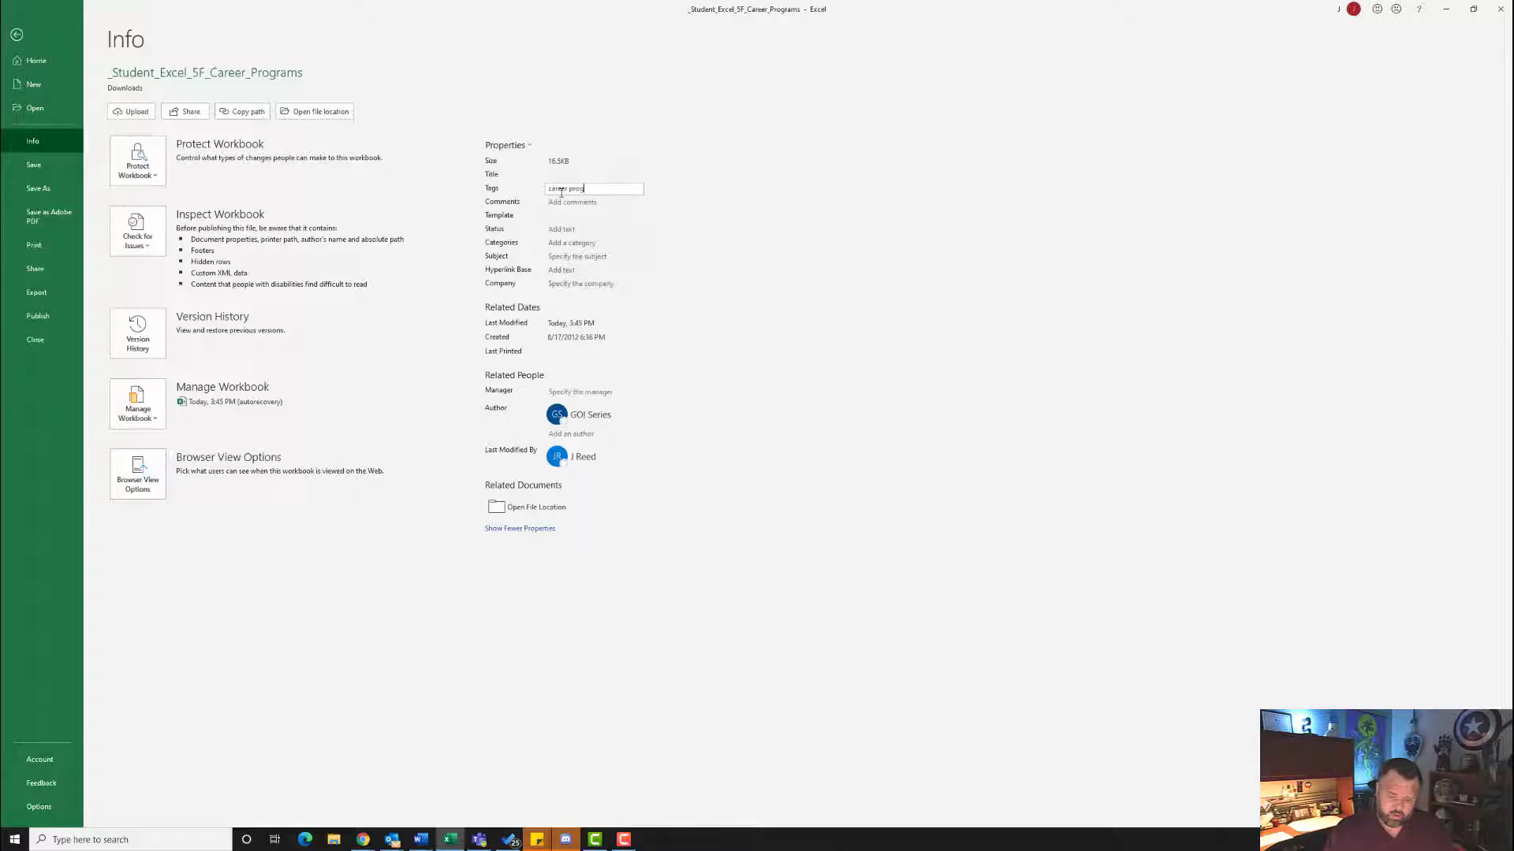
type("rams")
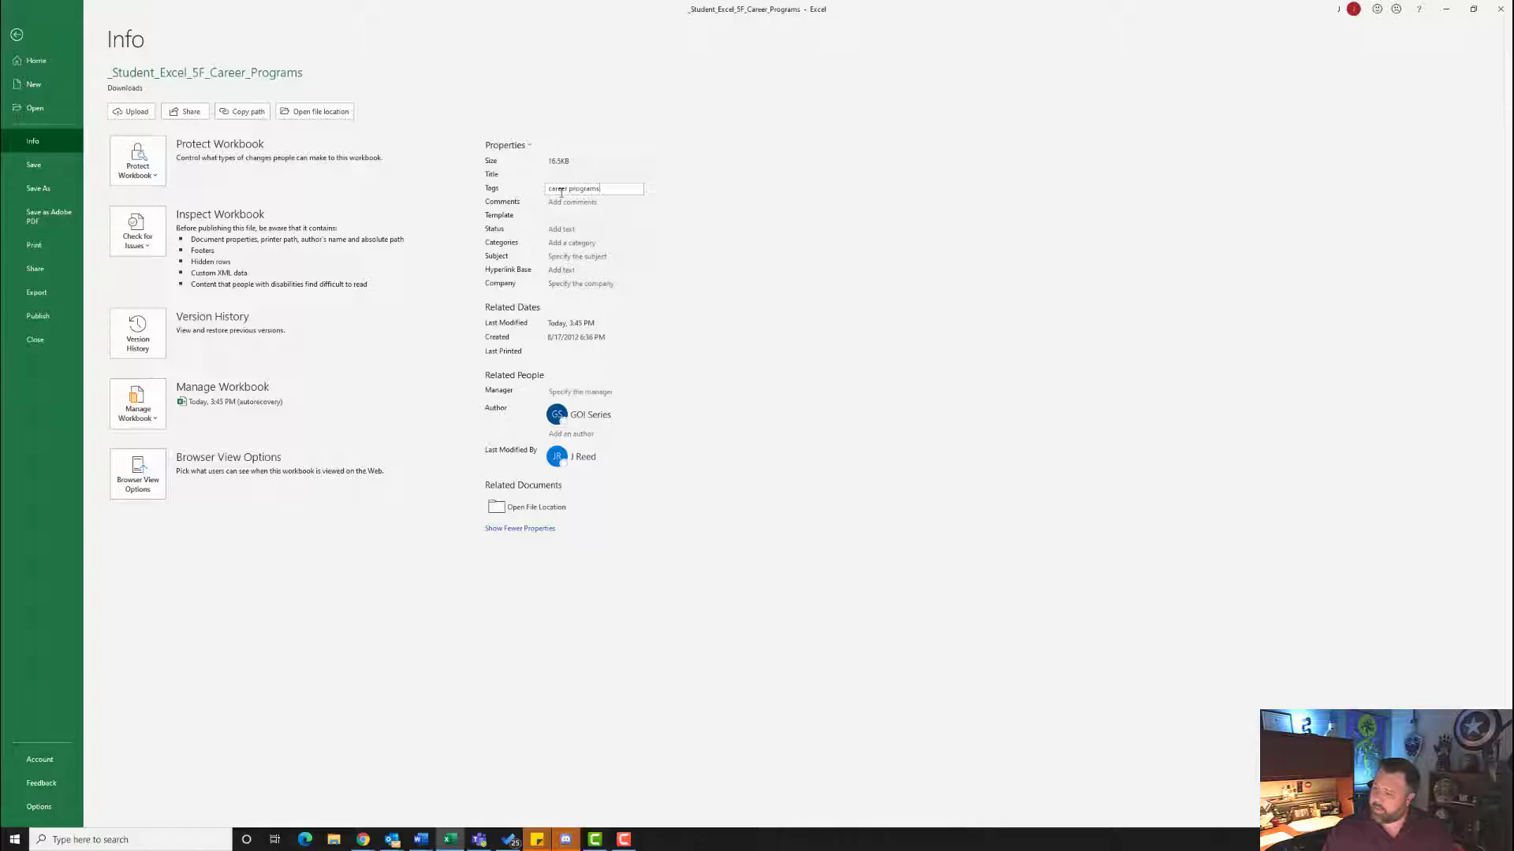
left_click(574, 255)
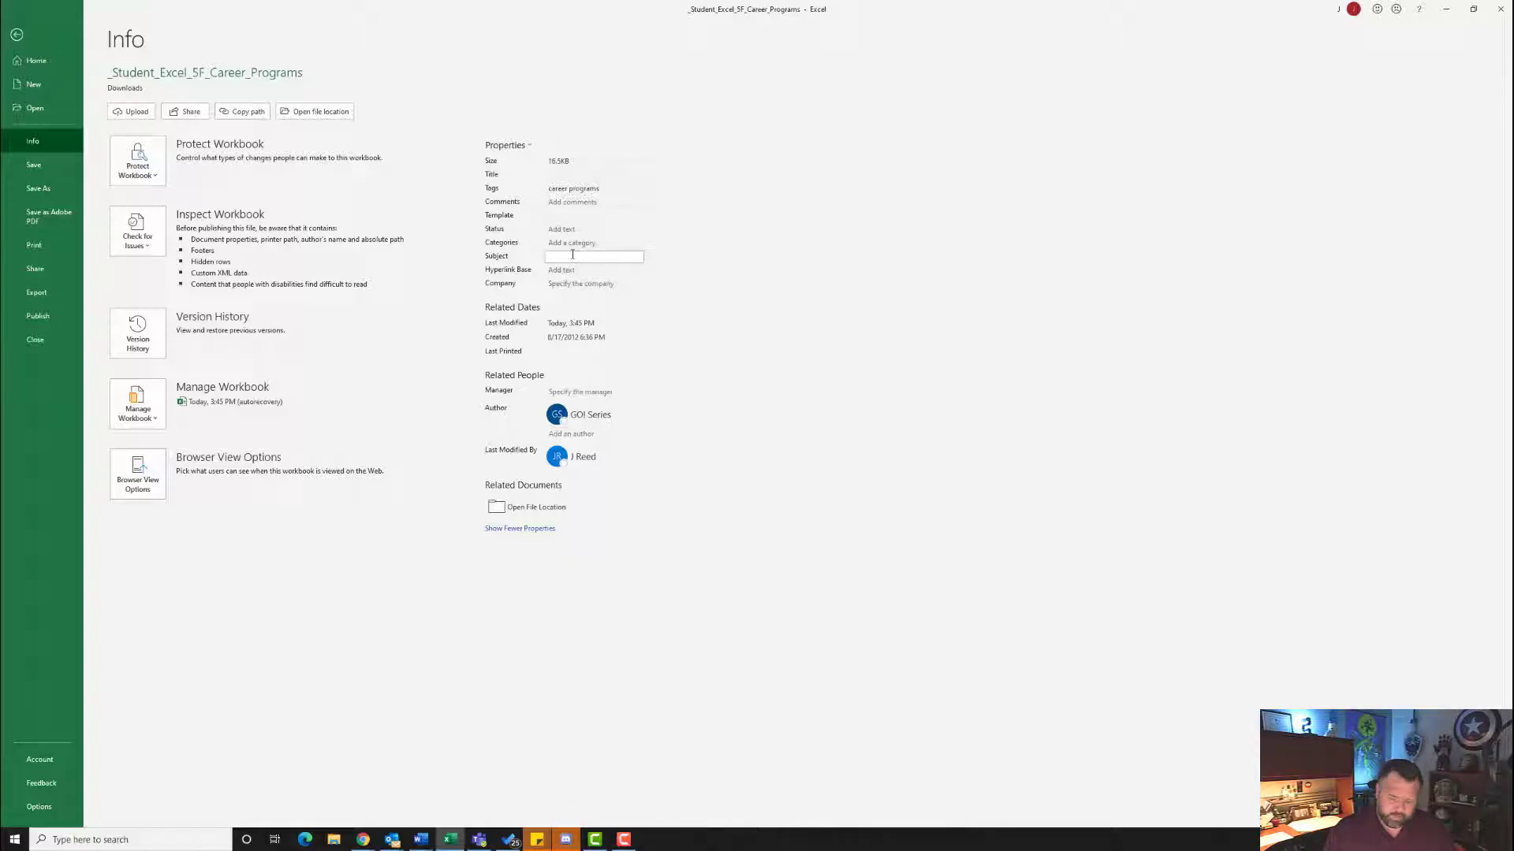
type("cgs")
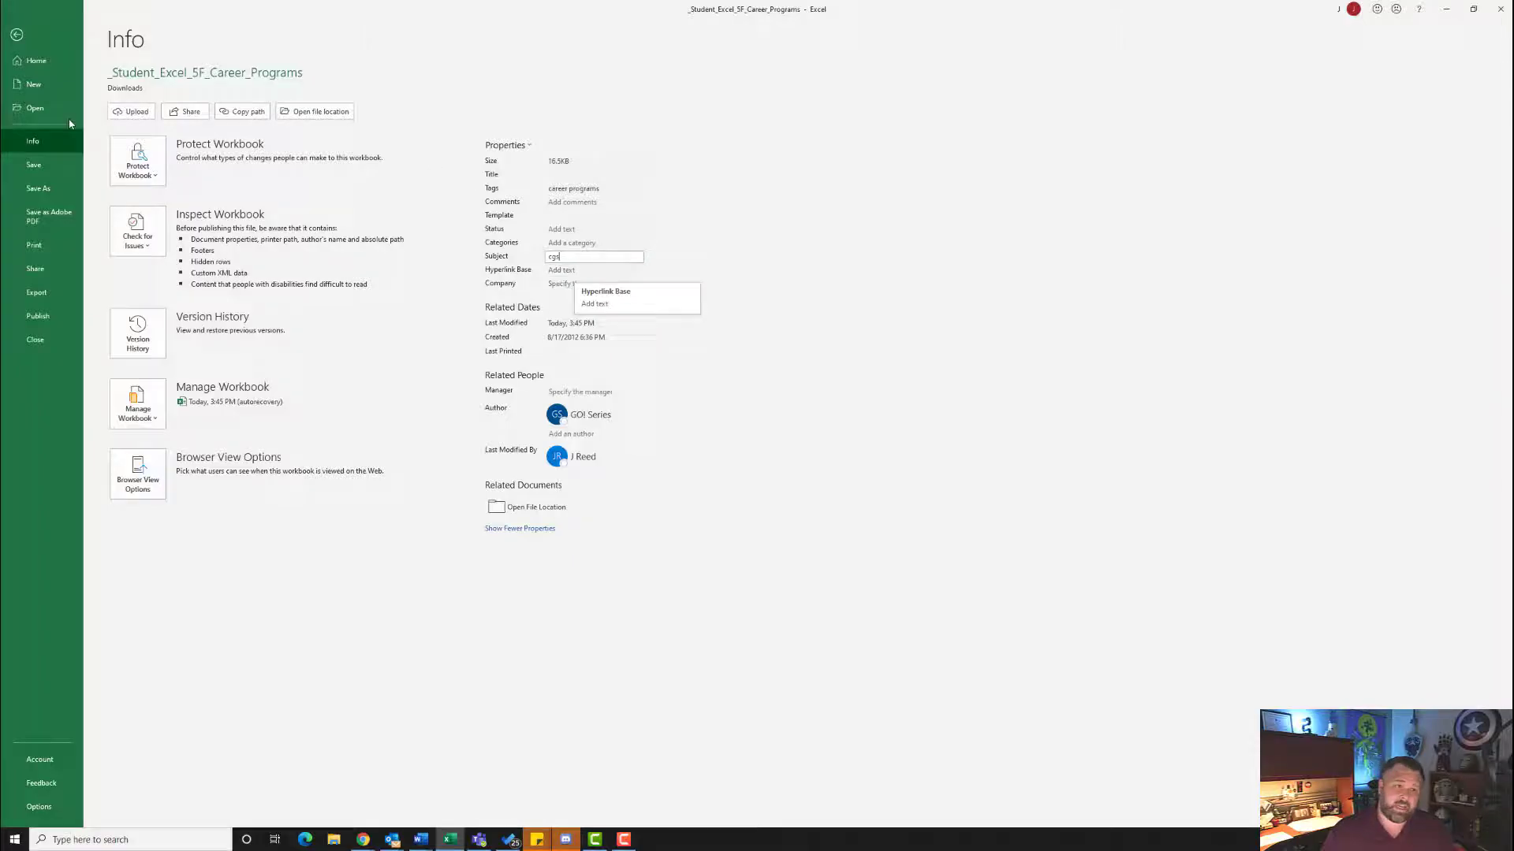
left_click(39, 162)
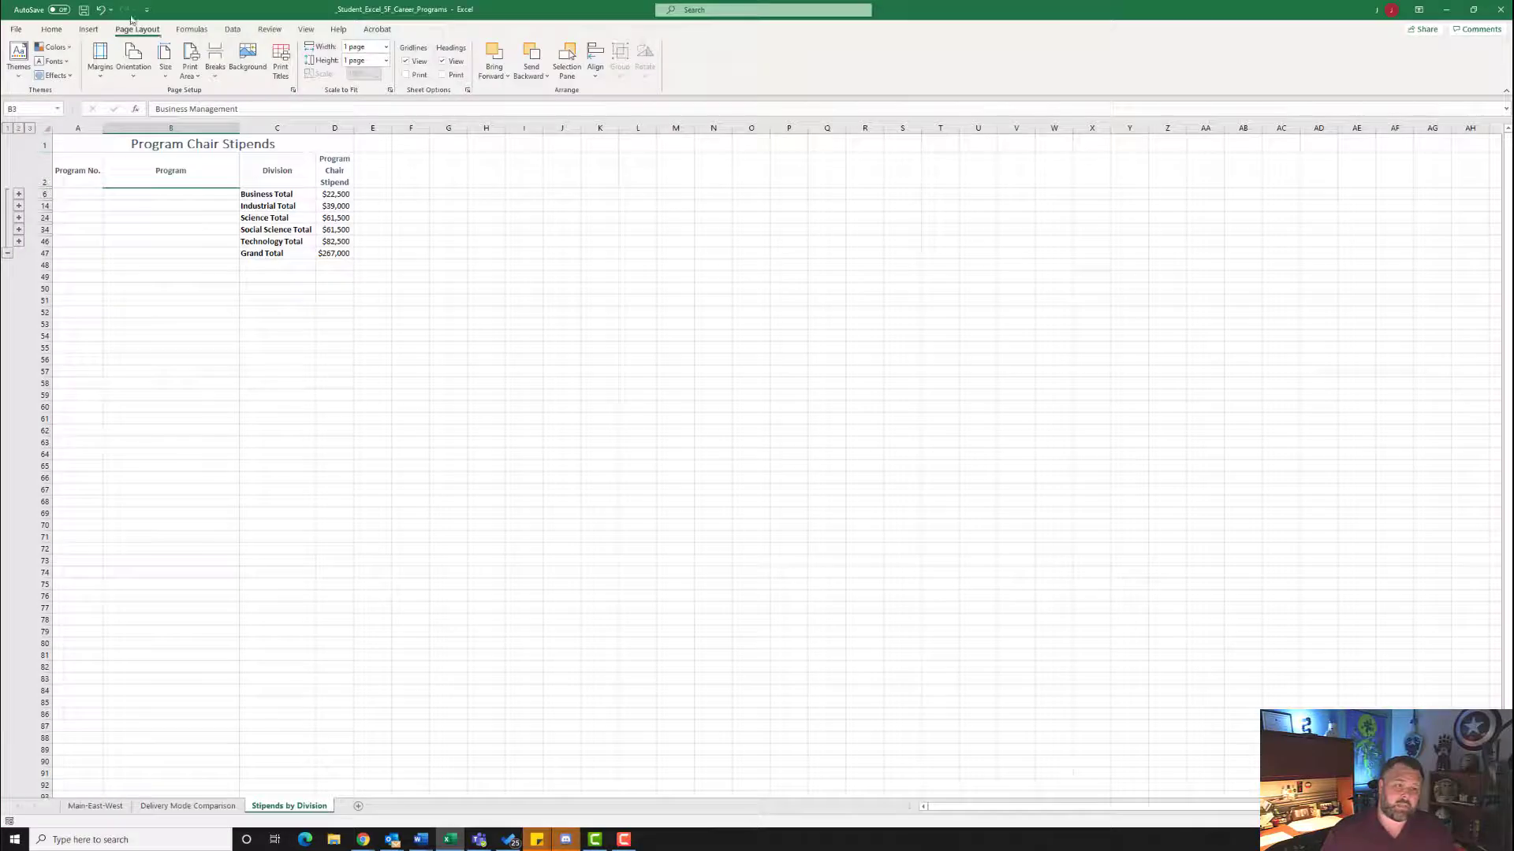
Step: Choose _Student_Excel_5F_Career_Programs.xlsx from the Downloads folder as the assignment file to upload
left_click(1446, 10)
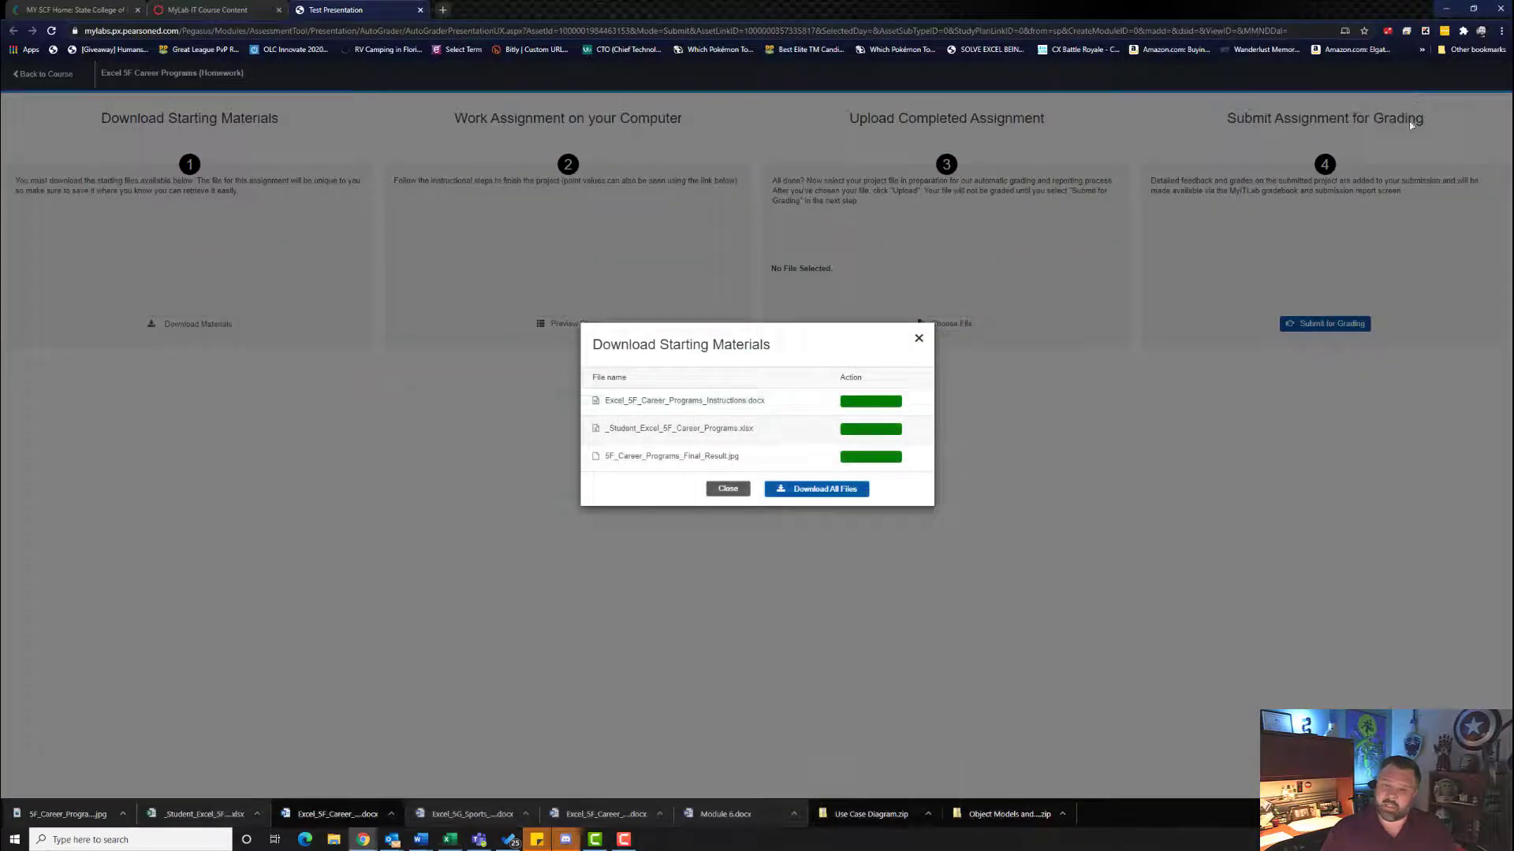
left_click(917, 340)
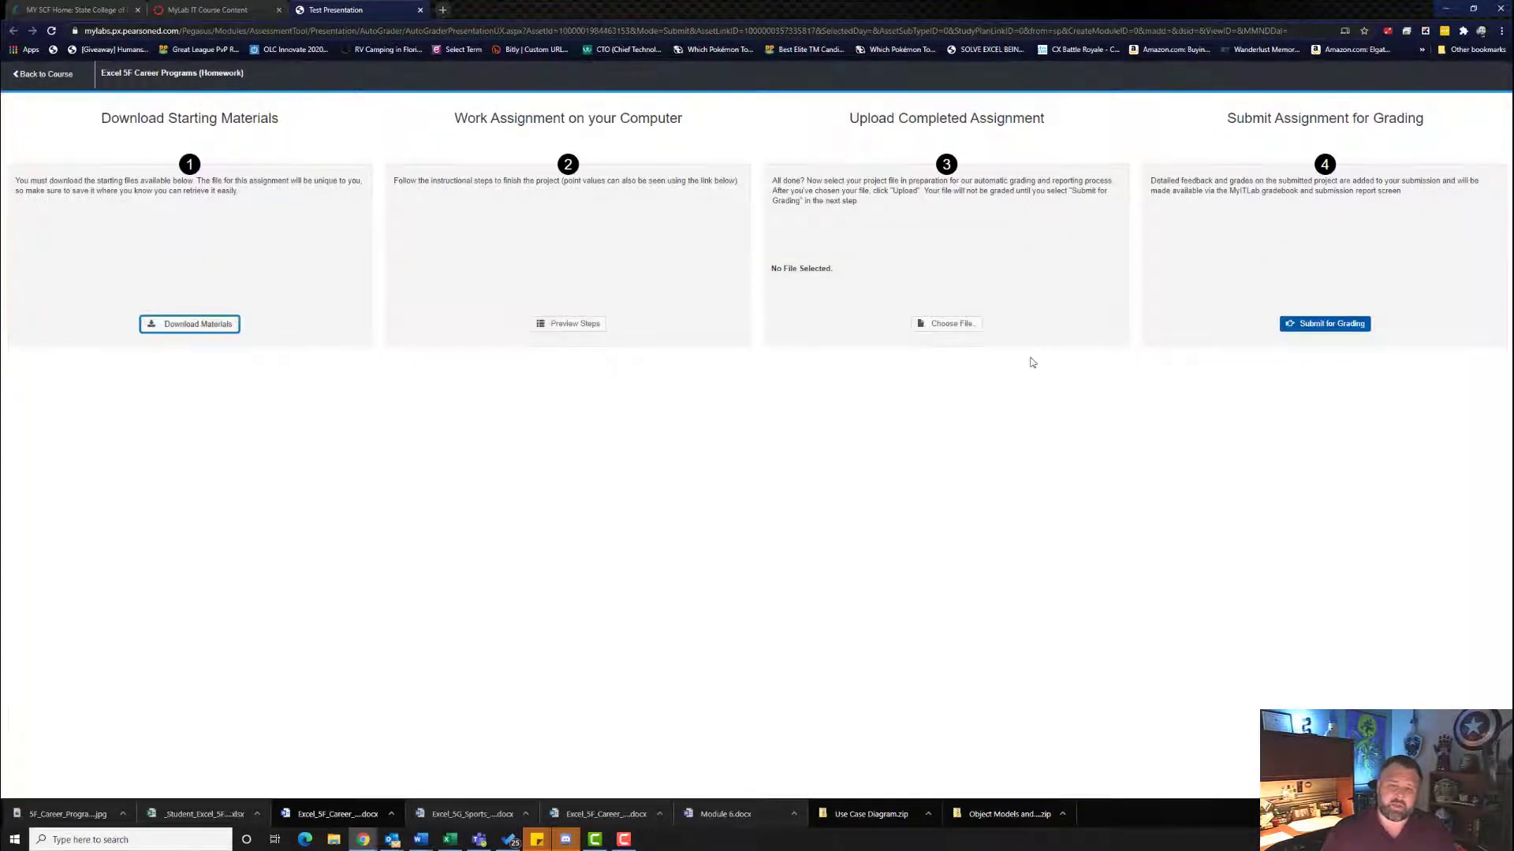
left_click(946, 325)
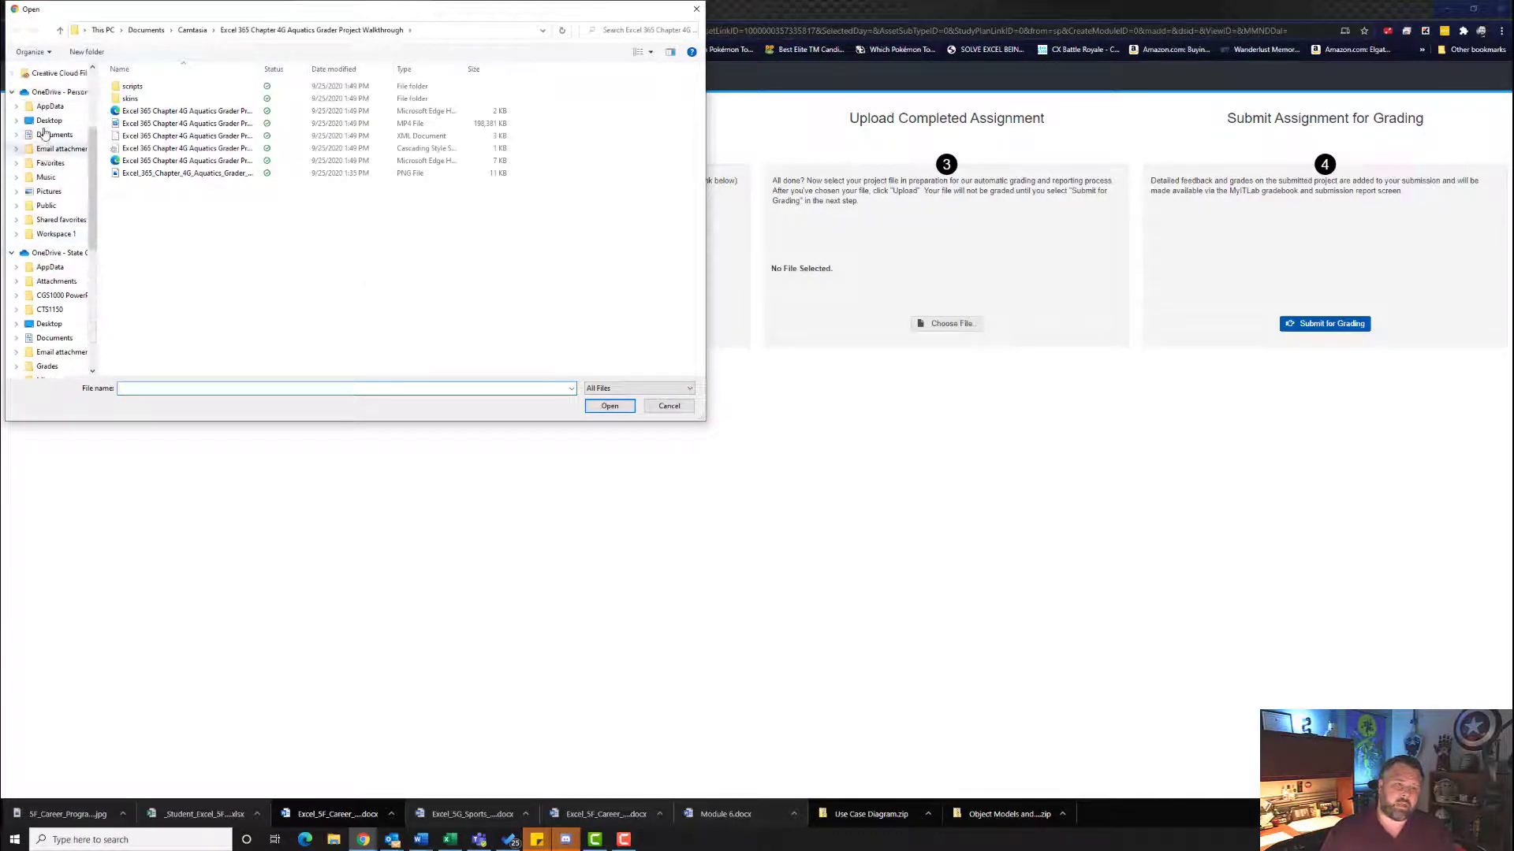
scroll(45, 134, "up", 4)
left_click(54, 106)
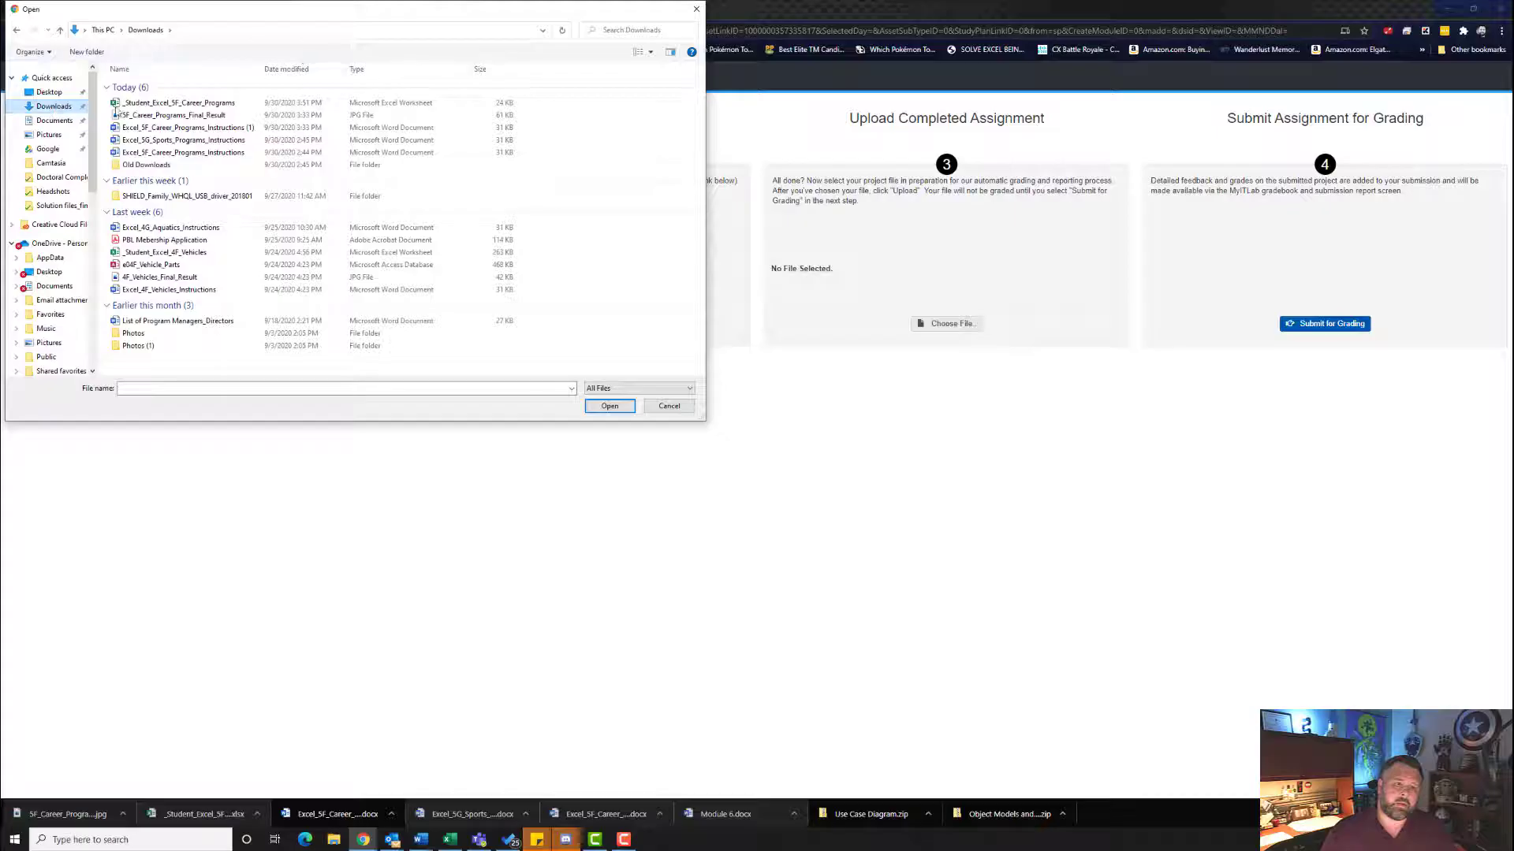
left_click(172, 106)
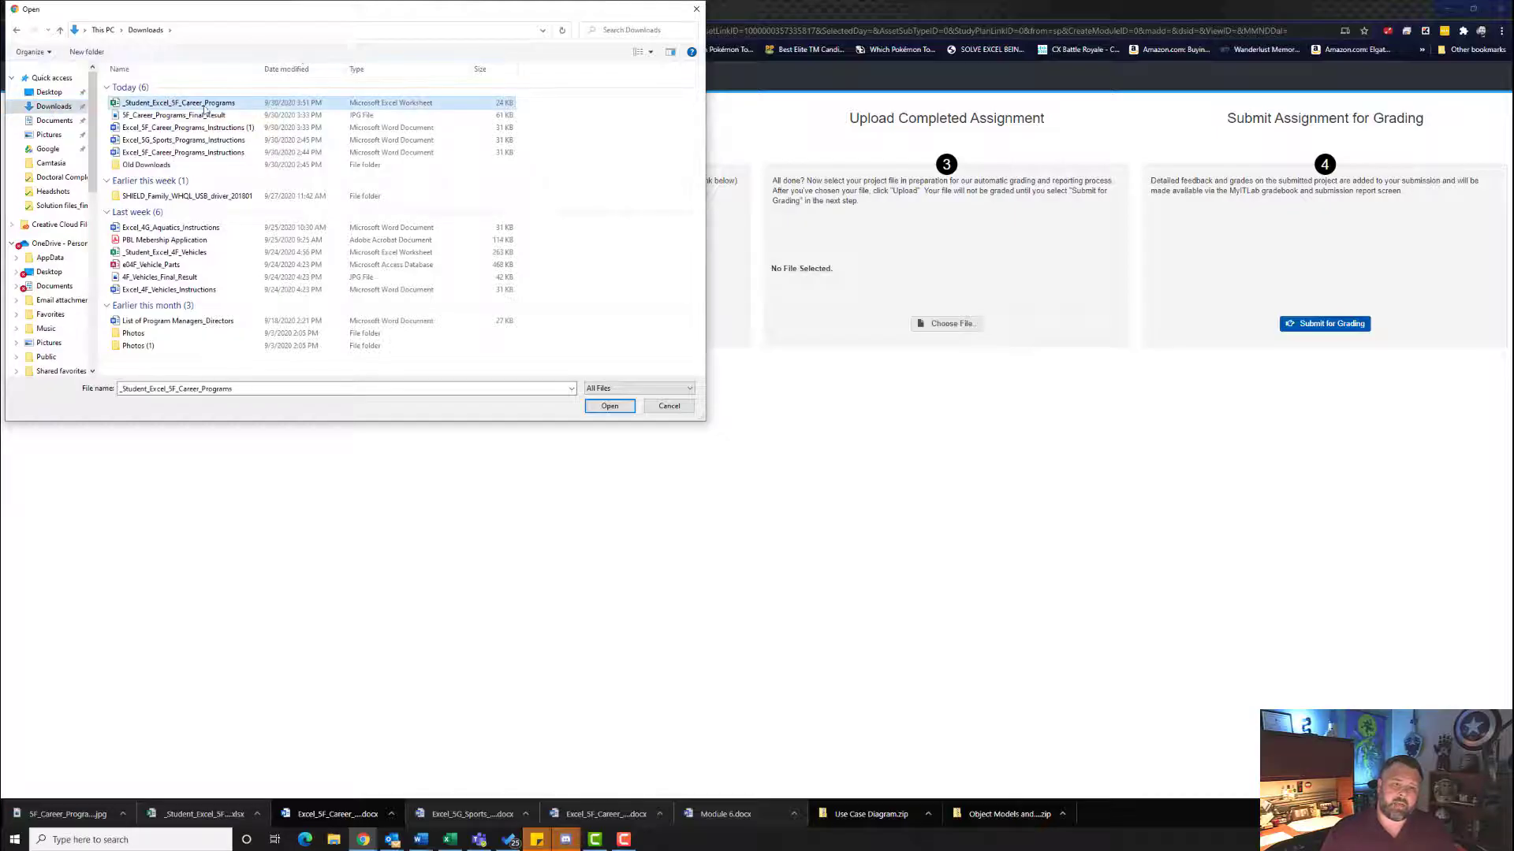
left_click(614, 408)
Step: Upload the workbook, submit it for grading, and close the assignment
left_click(888, 326)
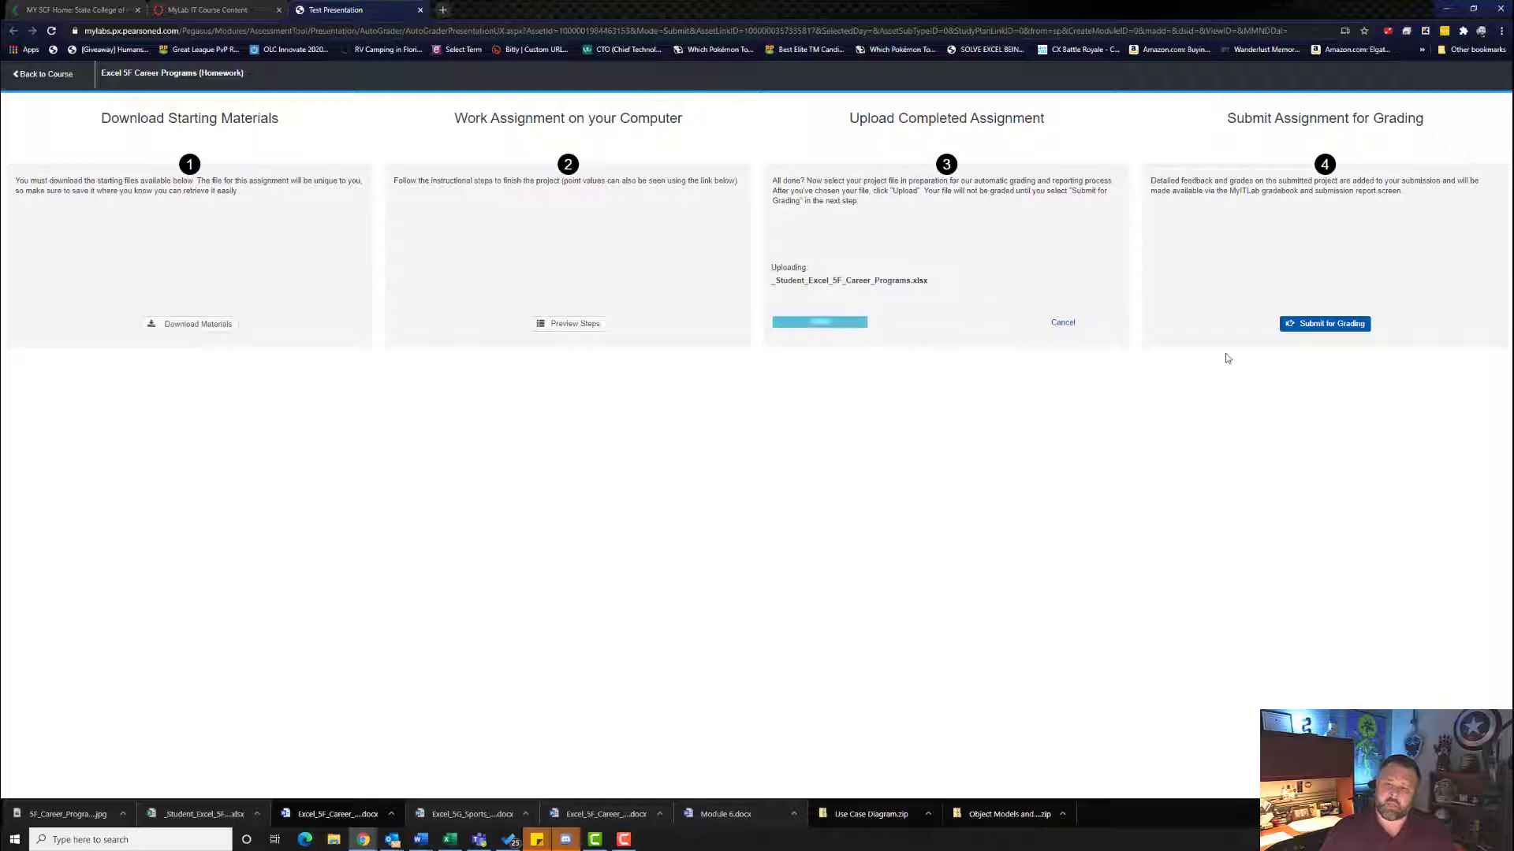
left_click(1312, 325)
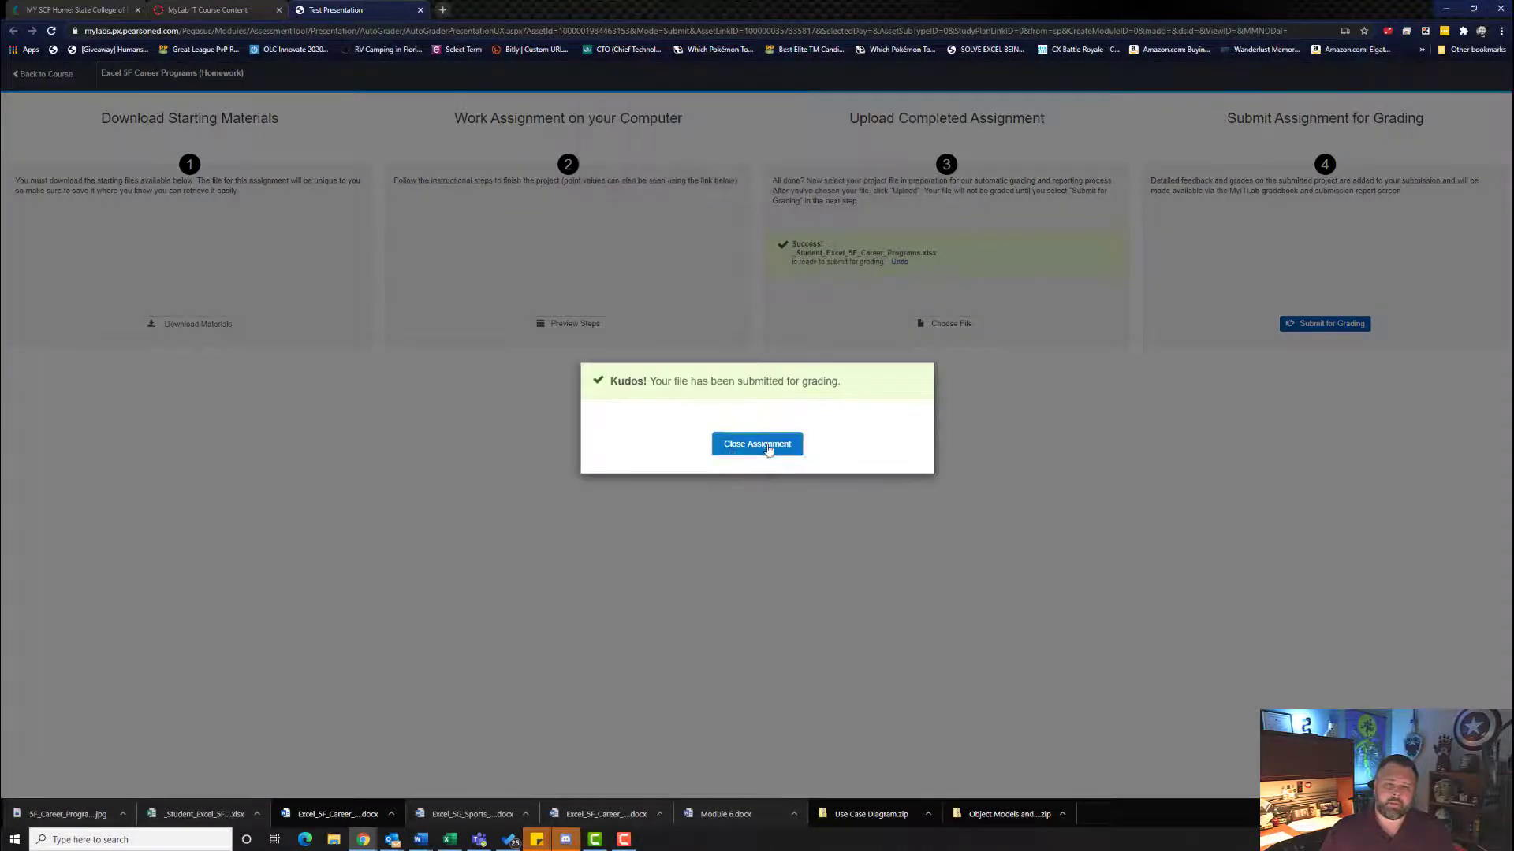
left_click(757, 444)
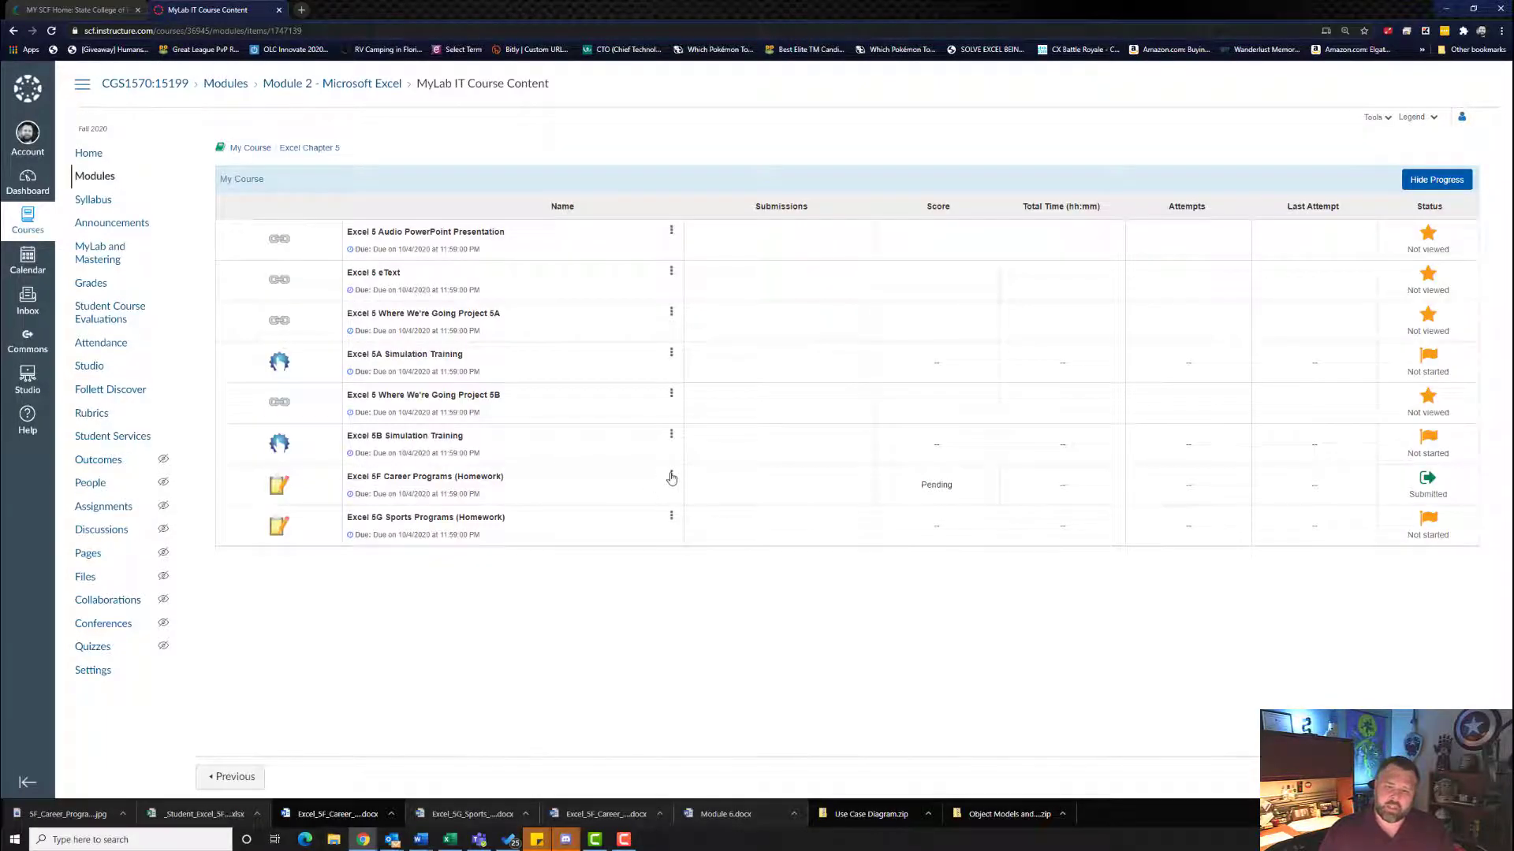
Step: Open submission 1/1 of Excel 5F Career Programs and scroll its score card showing 100 of 100 points
left_click(671, 476)
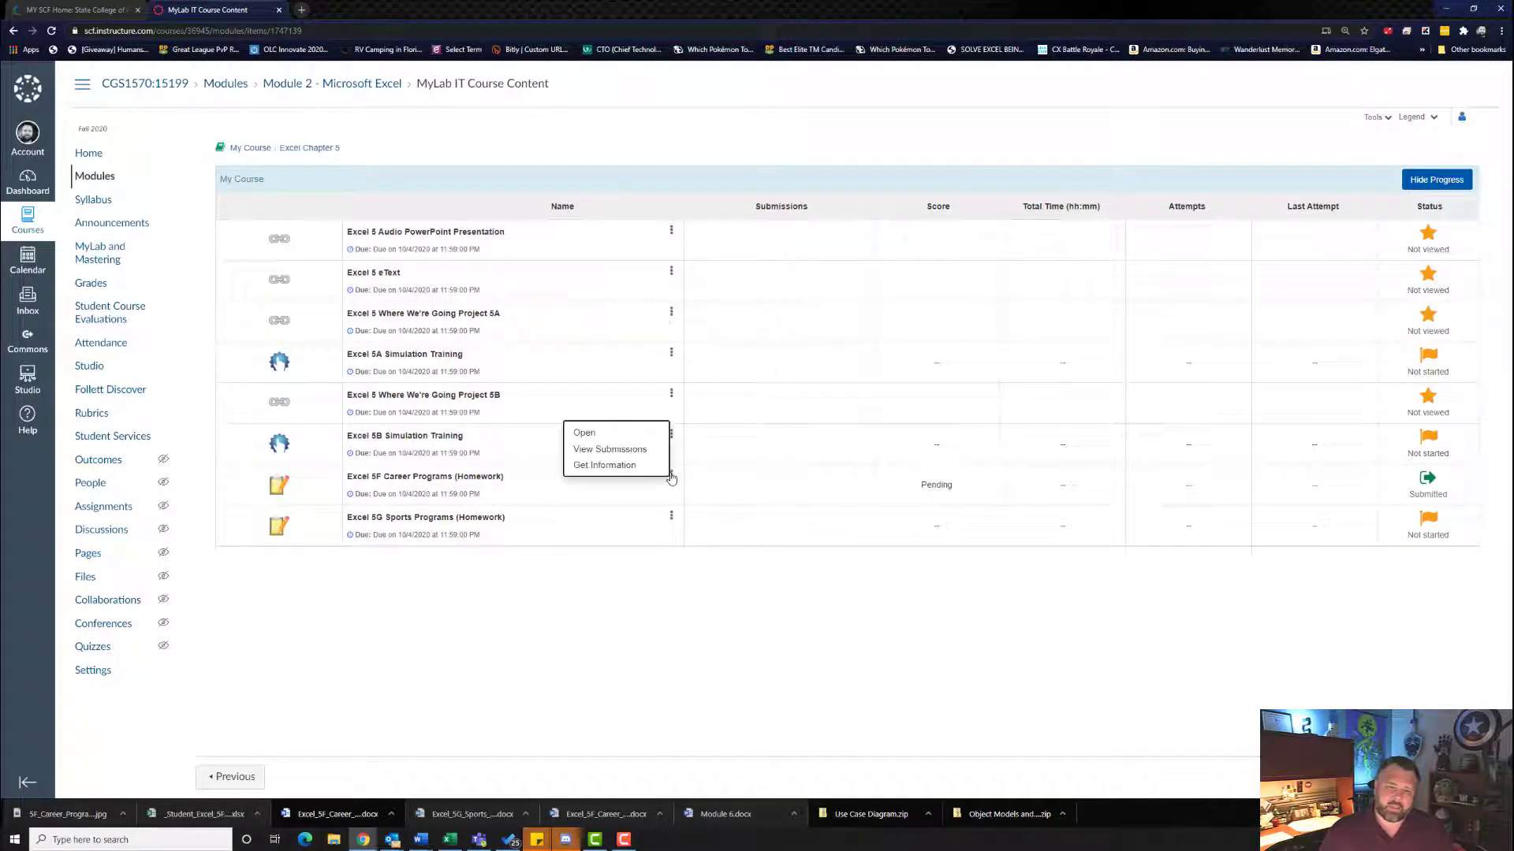
left_click(629, 451)
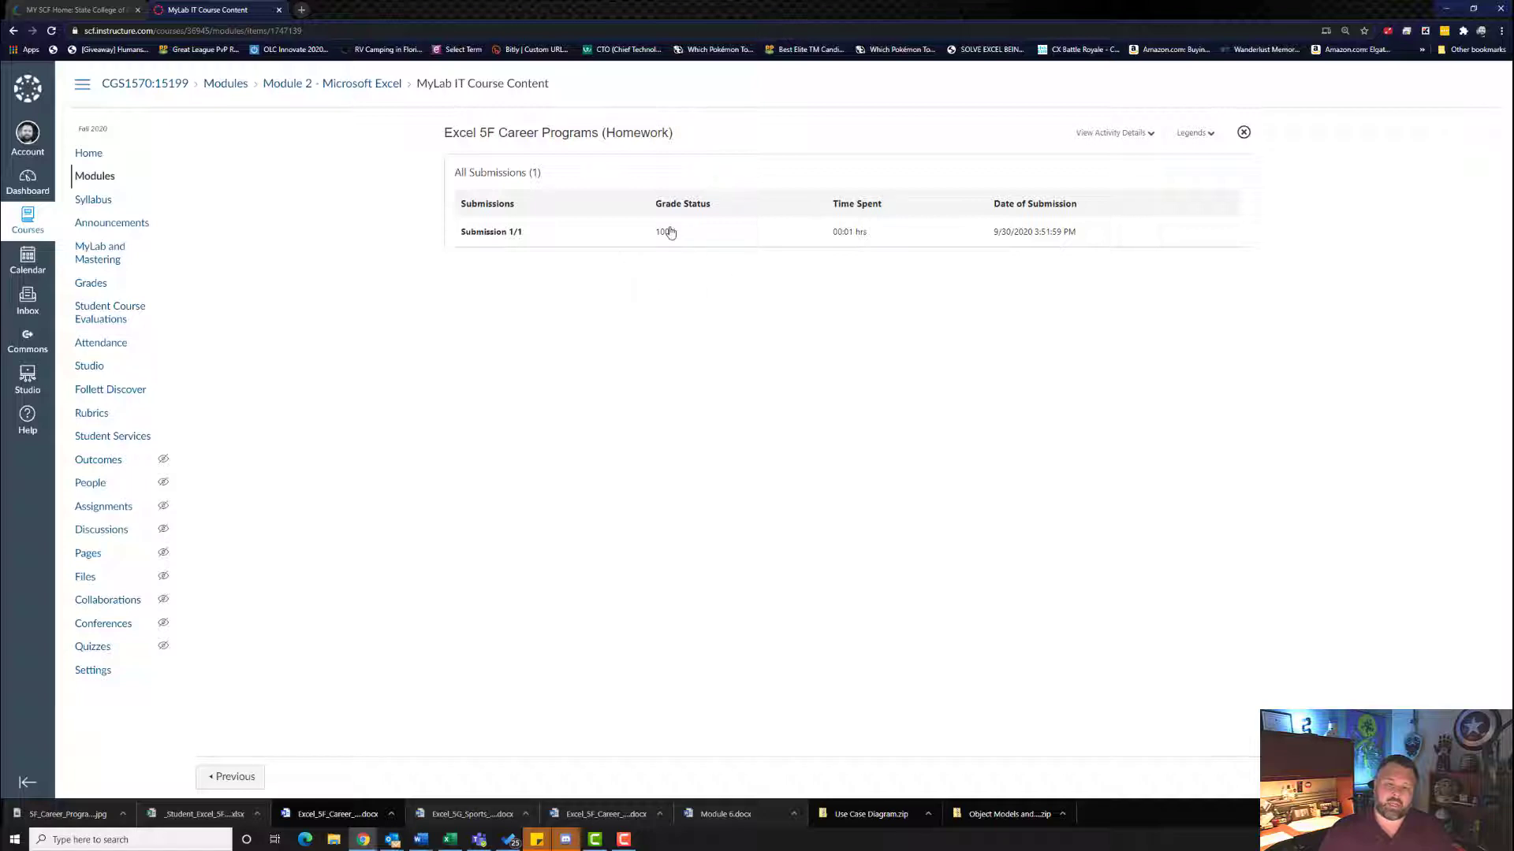
left_click(490, 232)
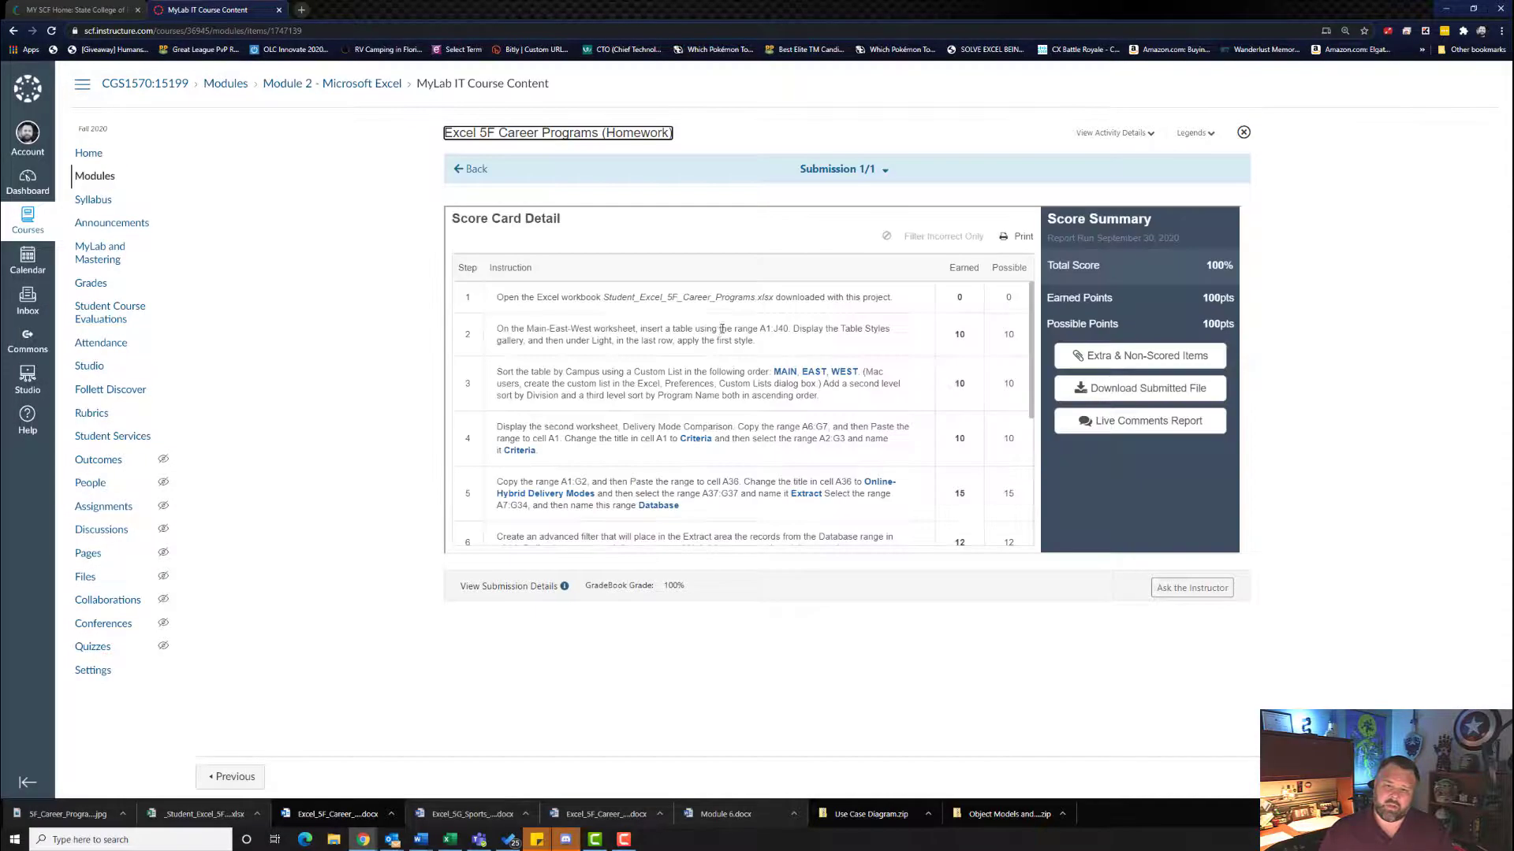
scroll(720, 339, "down", 3)
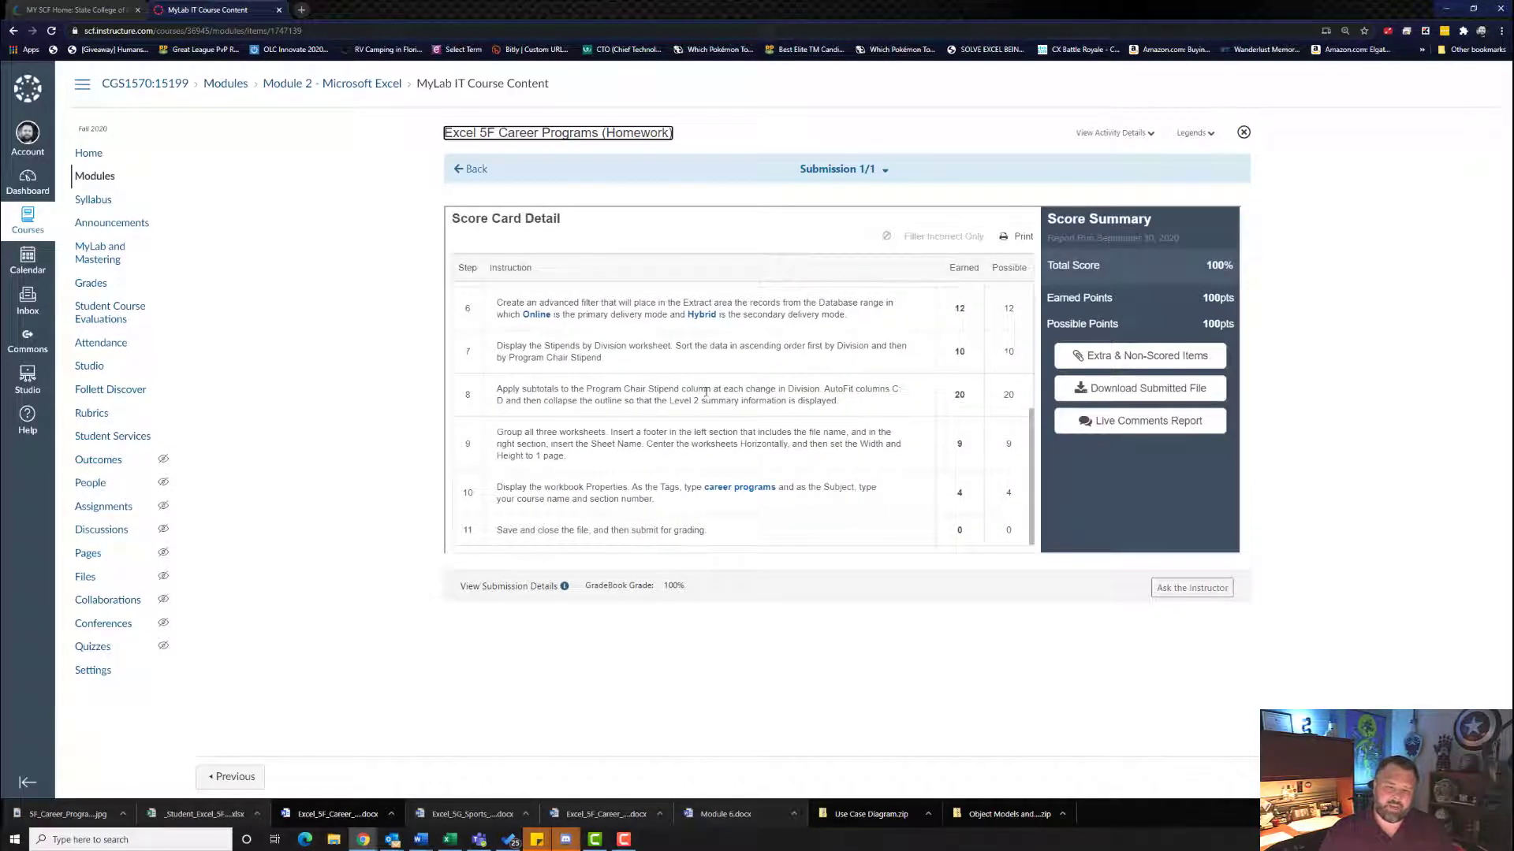